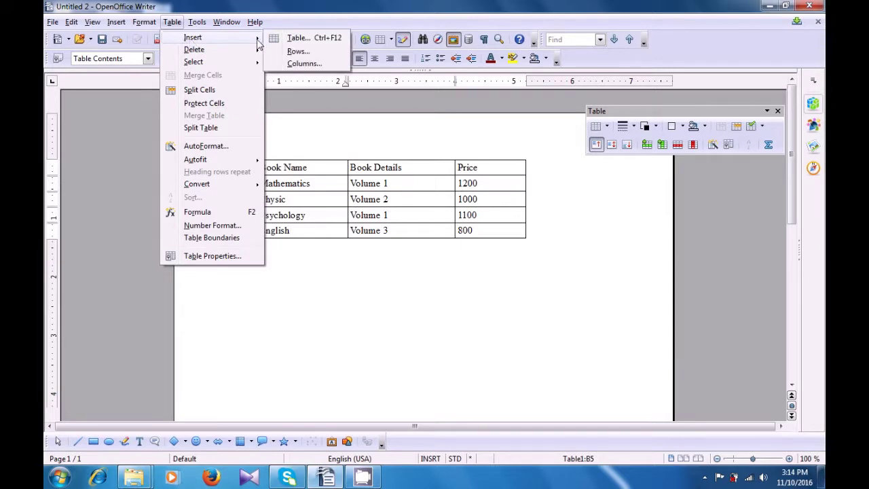
Insert 1 row, positioned After, below the English row of the book table.
{"action": "left_click", "coordinate": [293, 53]}
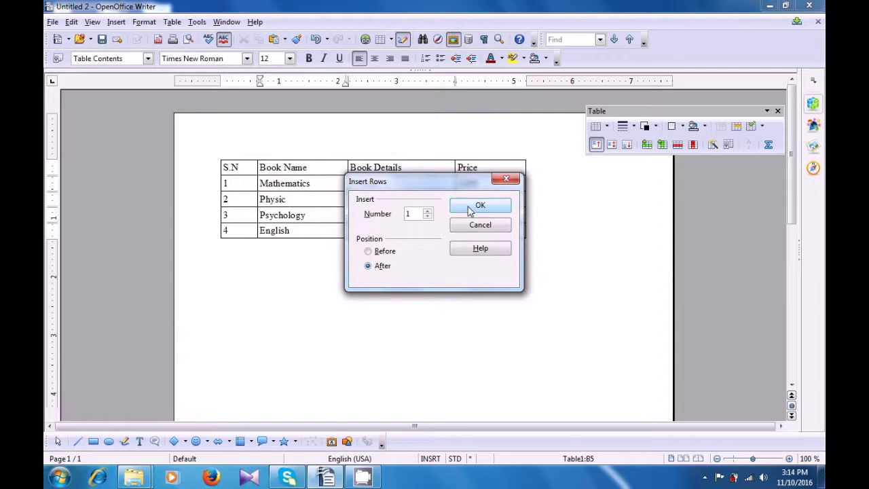
{"action": "left_click", "coordinate": [370, 252]}
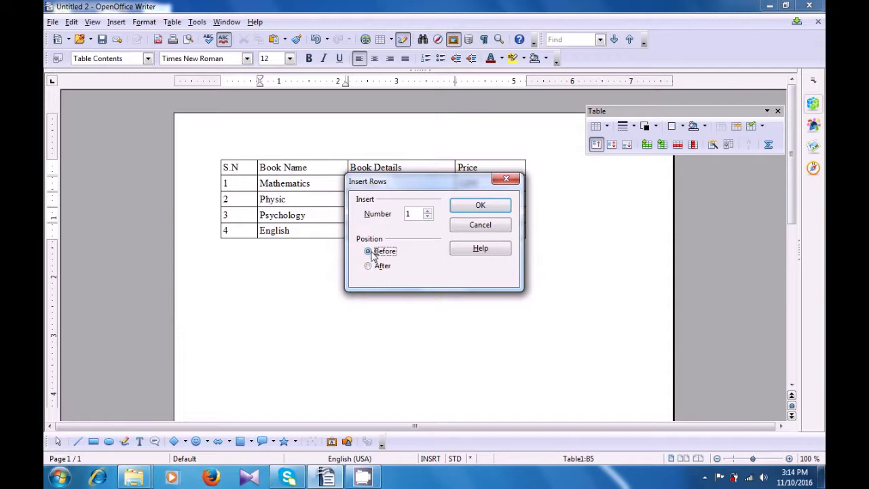
{"action": "left_click", "coordinate": [369, 266]}
{"action": "left_click", "coordinate": [473, 208]}
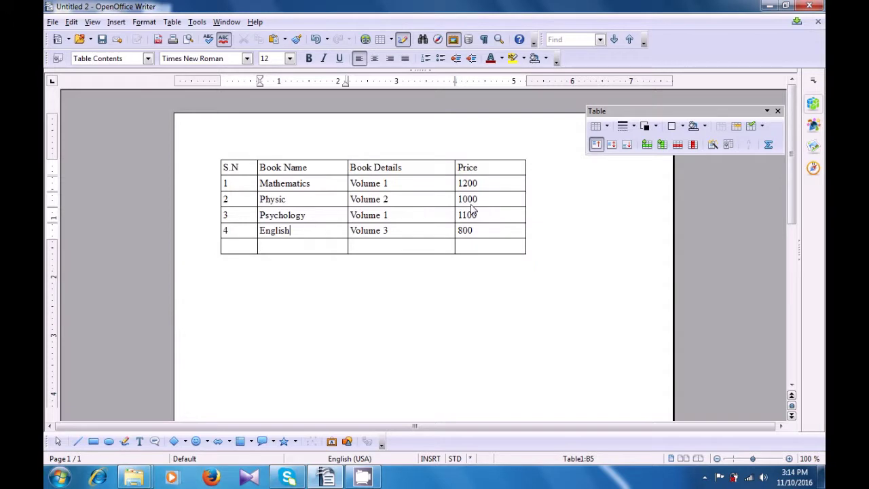
Enter 5, Hindi, Volume 2 and 900 across the new fifth row.
{"action": "left_click", "coordinate": [249, 246]}
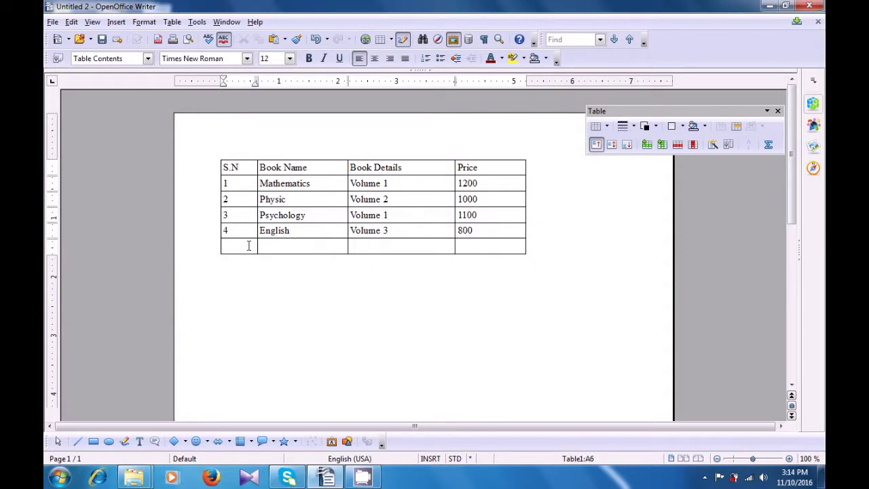
{"action": "type", "text": "5"}
{"action": "left_click", "coordinate": [281, 247]}
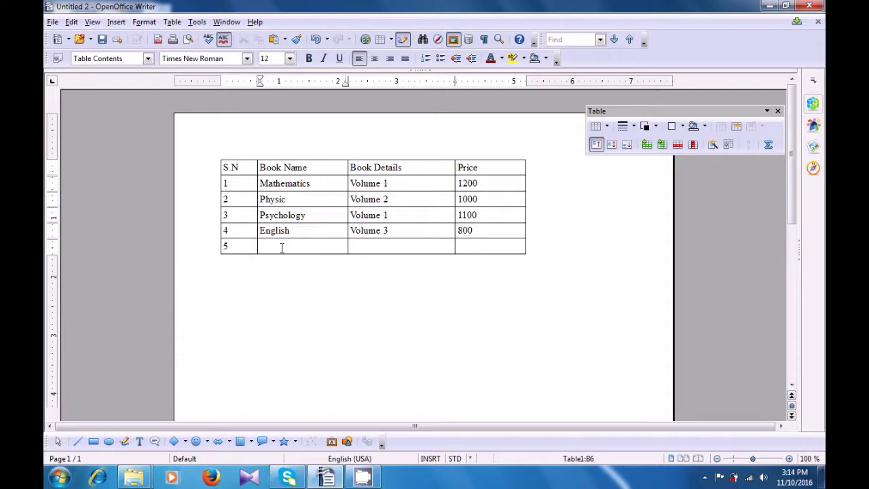
{"action": "type", "text": "Hindi"}
{"action": "left_click", "coordinate": [370, 247]}
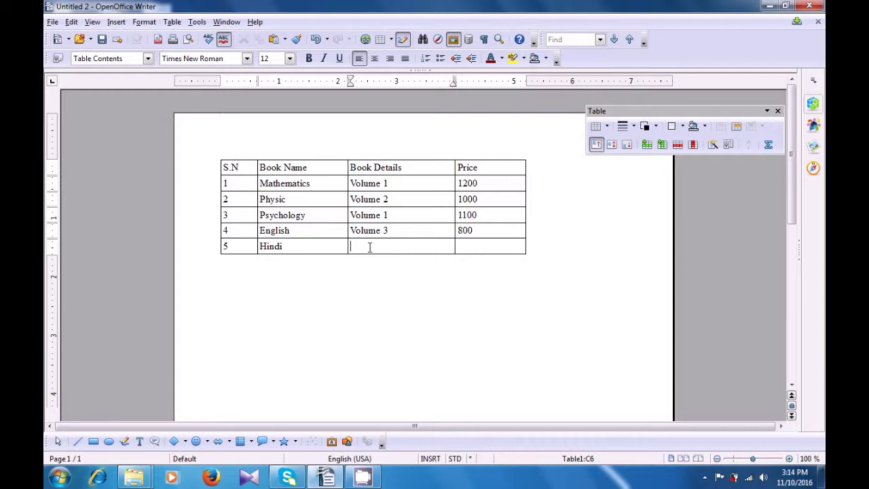
{"action": "type", "text": "Volume 2"}
{"action": "left_click", "coordinate": [460, 244]}
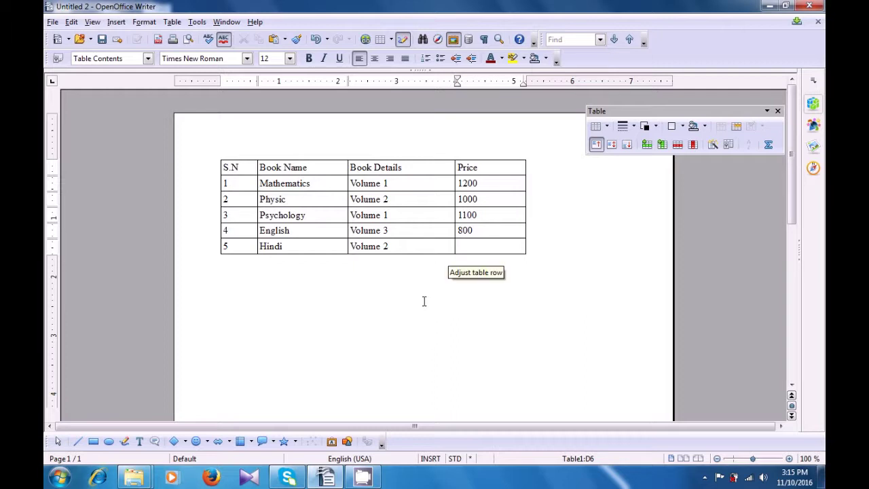
{"action": "type", "text": "900"}
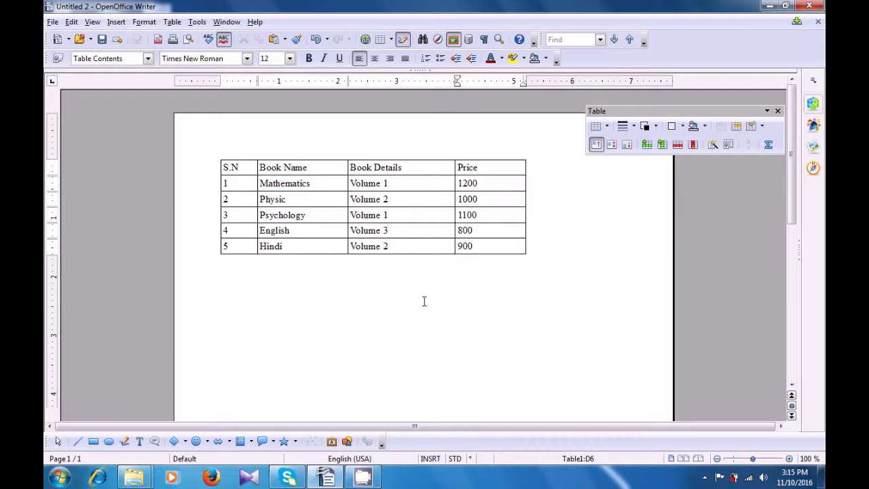
{"action": "left_click", "coordinate": [422, 300]}
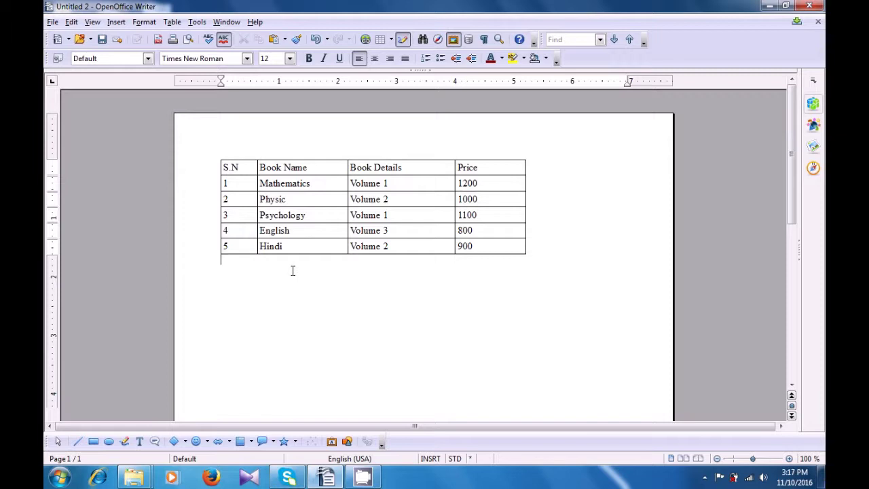
Insert 1 column positioned After the Book Details column.
{"action": "left_click", "coordinate": [409, 170]}
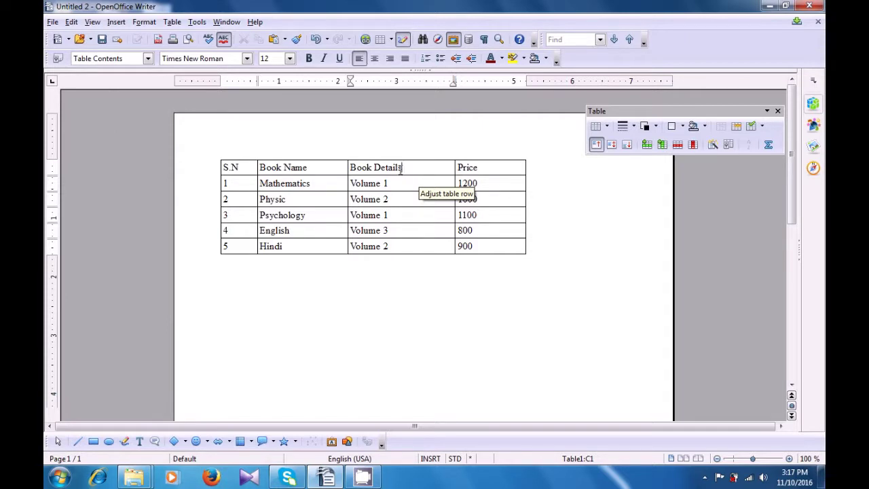
{"action": "left_click", "coordinate": [173, 22]}
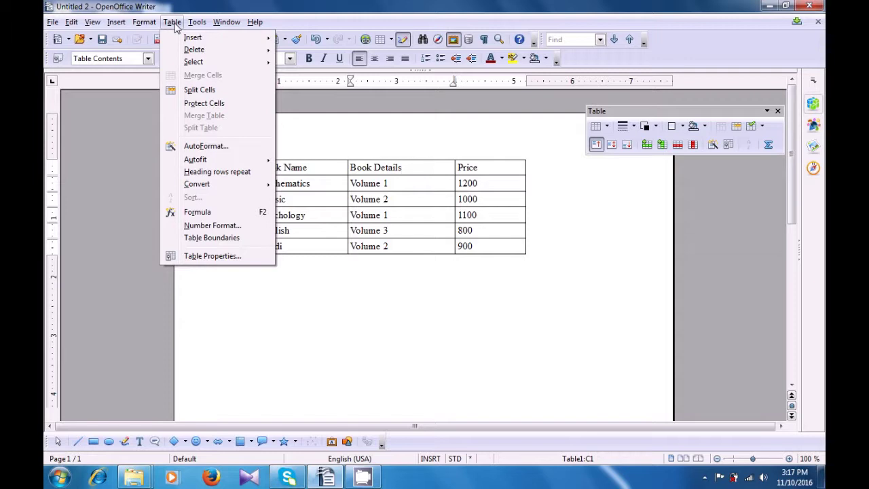
{"action": "mouse_move", "coordinate": [182, 40]}
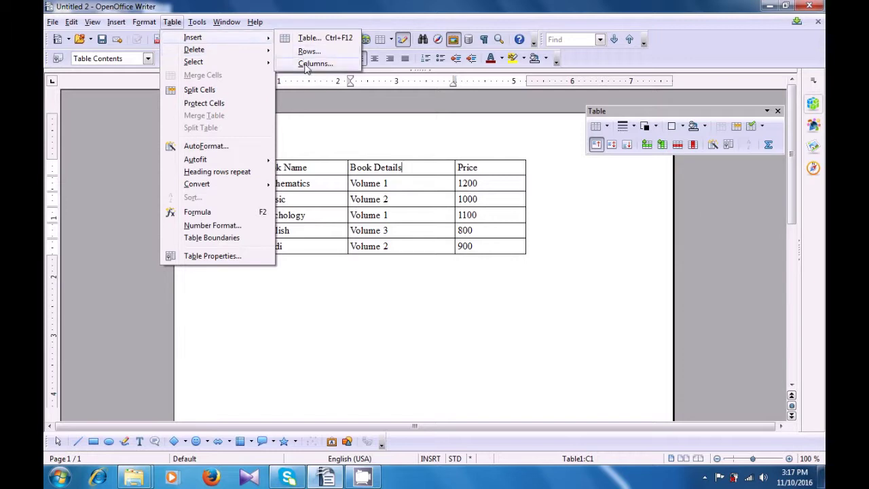
{"action": "left_click", "coordinate": [307, 64]}
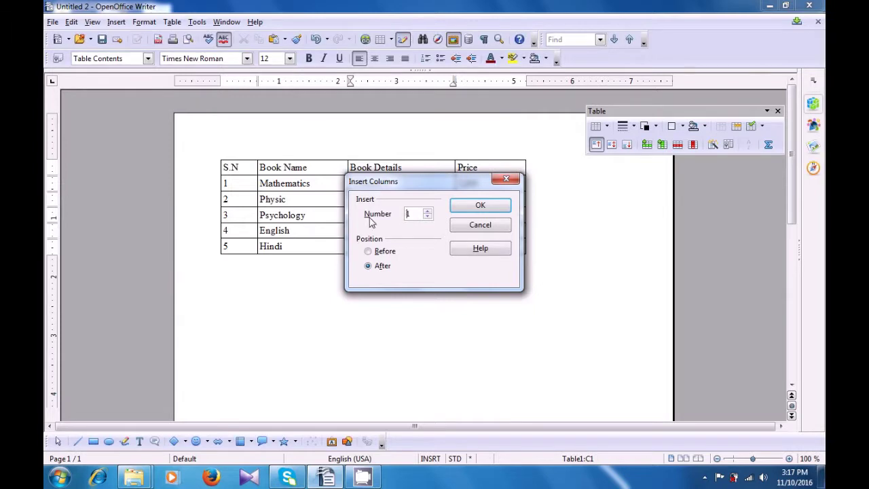
{"action": "left_click", "coordinate": [428, 212]}
{"action": "left_click", "coordinate": [427, 211]}
{"action": "left_click", "coordinate": [427, 217]}
{"action": "left_click", "coordinate": [427, 217]}
{"action": "left_click", "coordinate": [370, 253]}
{"action": "left_click", "coordinate": [370, 267]}
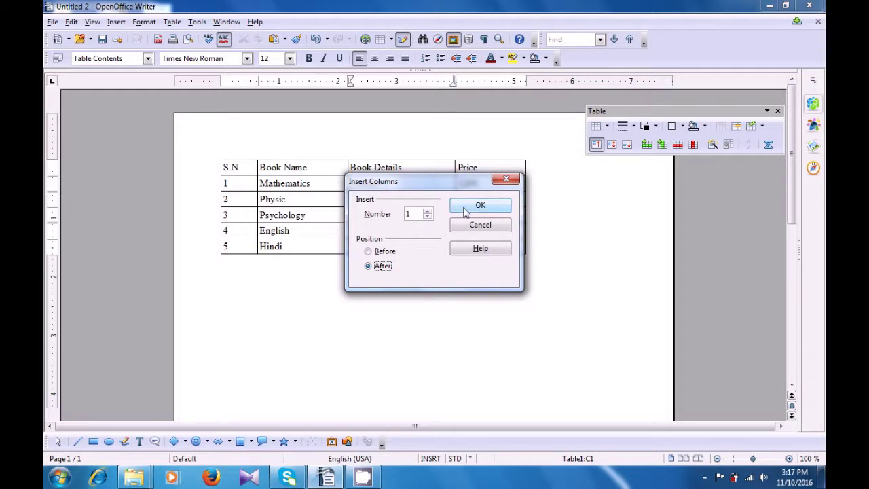
{"action": "left_click", "coordinate": [466, 213]}
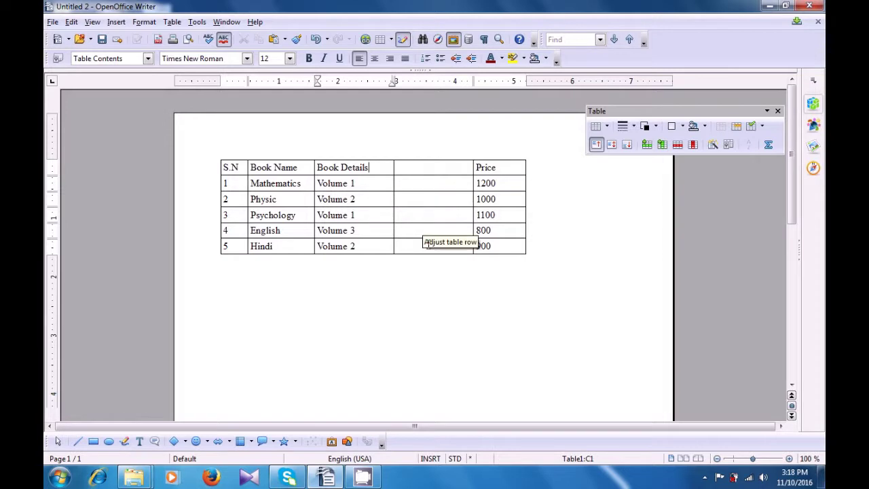
Title the new column Quantity and fill in 2, 1, 3, 2, 1 for the five books.
{"action": "left_click", "coordinate": [431, 169]}
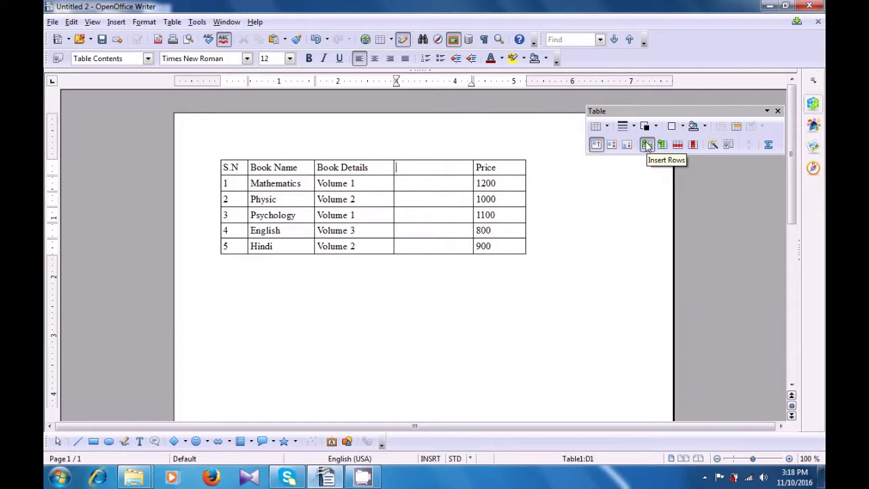
{"action": "type", "text": "Q"}
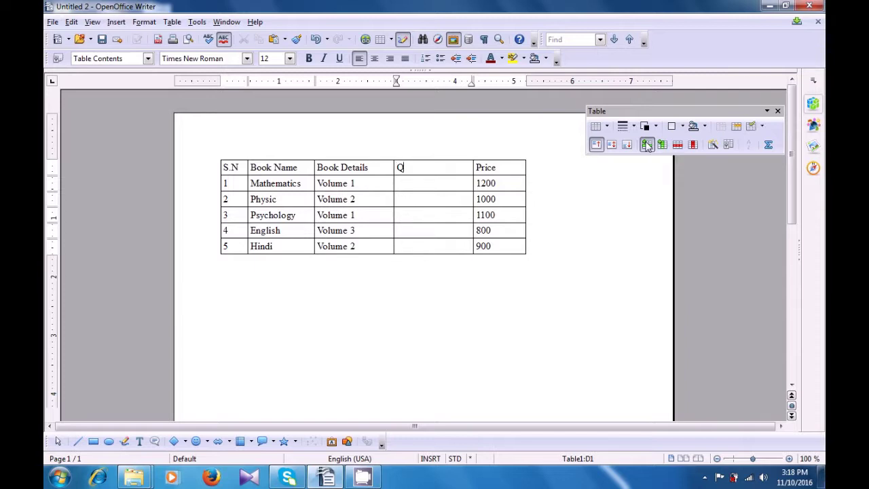
{"action": "type", "text": "uantity"}
{"action": "left_click", "coordinate": [431, 184]}
{"action": "type", "text": "2"}
{"action": "left_click", "coordinate": [430, 197]}
{"action": "type", "text": "1"}
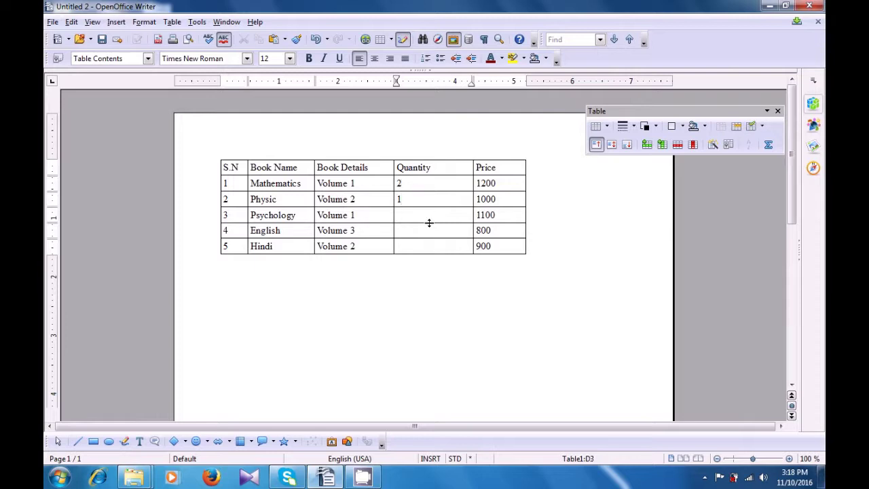
{"action": "left_click", "coordinate": [430, 219]}
{"action": "type", "text": "3"}
{"action": "left_click", "coordinate": [428, 230]}
{"action": "type", "text": "2"}
{"action": "left_click", "coordinate": [423, 246]}
{"action": "type", "text": "1"}
{"action": "left_click", "coordinate": [424, 308]}
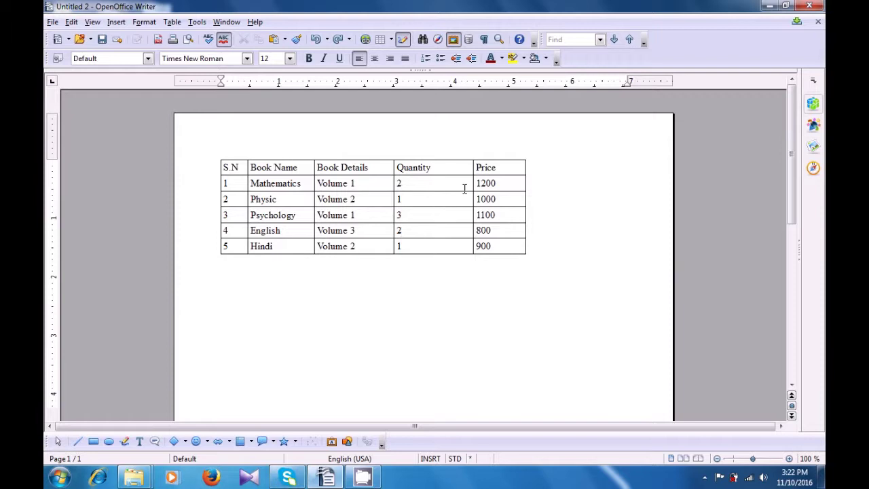
Split the Price heading cell horizontally into 2 cells.
{"action": "left_click", "coordinate": [501, 169]}
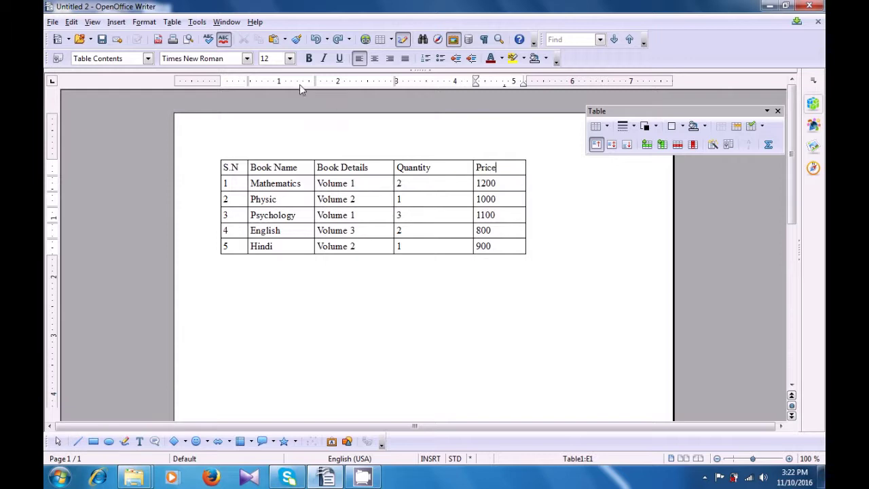
{"action": "left_click", "coordinate": [174, 23]}
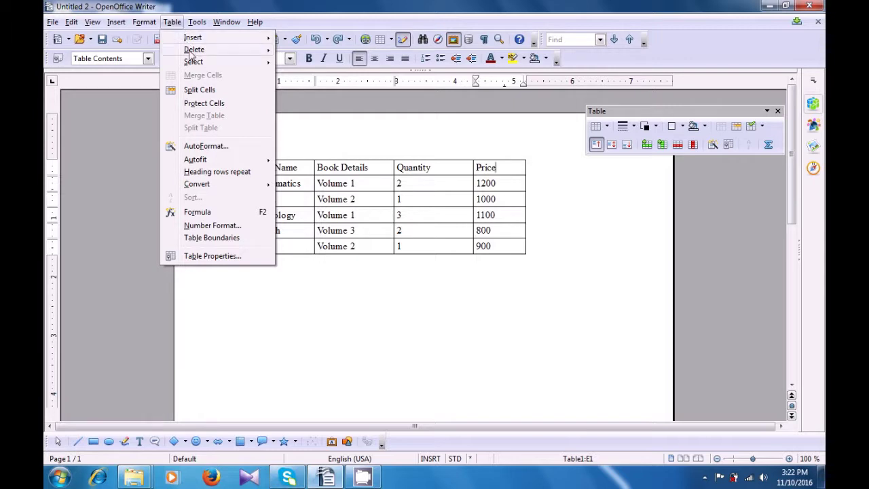
{"action": "left_click", "coordinate": [199, 91]}
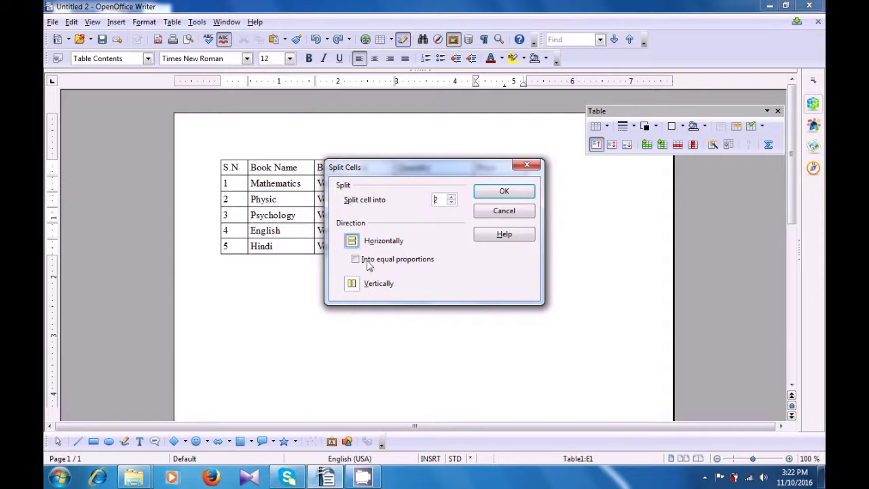
{"action": "left_click", "coordinate": [353, 241]}
{"action": "left_click", "coordinate": [503, 192]}
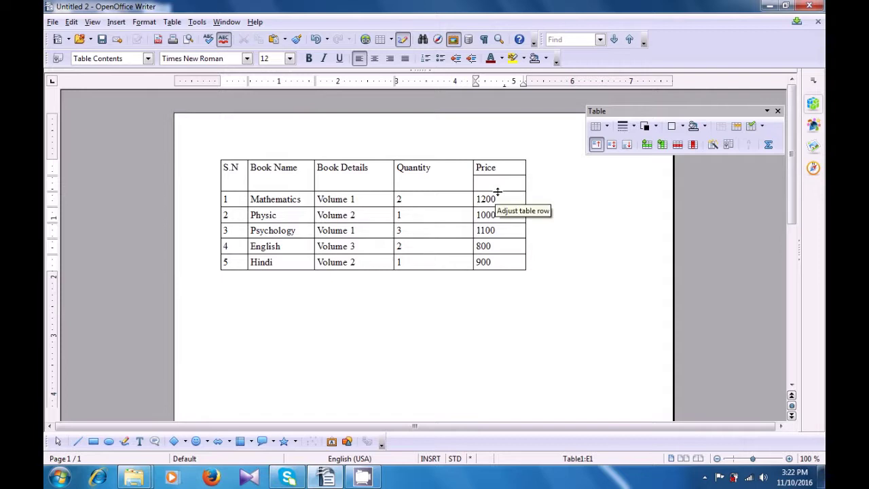
{"action": "left_click", "coordinate": [498, 184]}
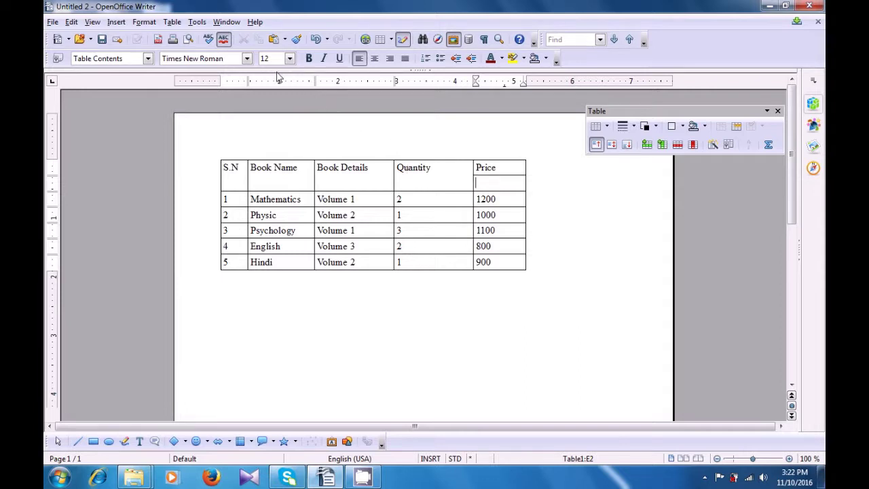
Split the empty cell below Price vertically in two, then select Price values 1200 to 900.
{"action": "left_click", "coordinate": [175, 22]}
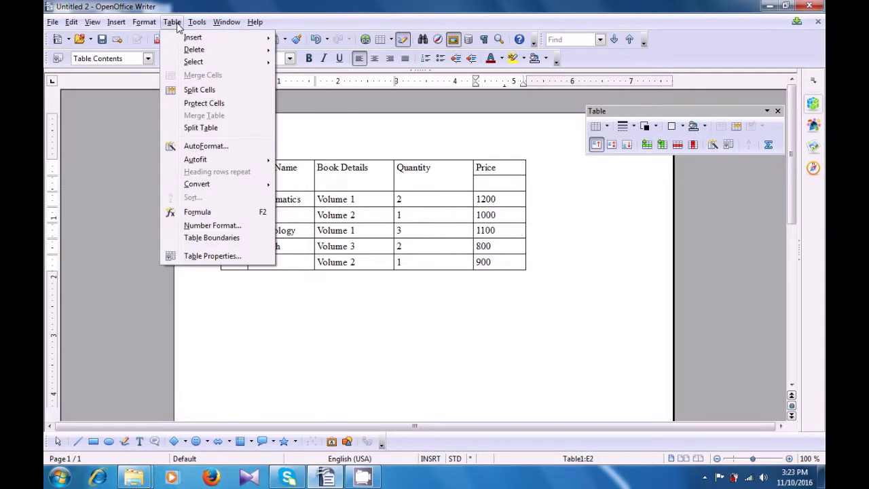
{"action": "left_click", "coordinate": [193, 92]}
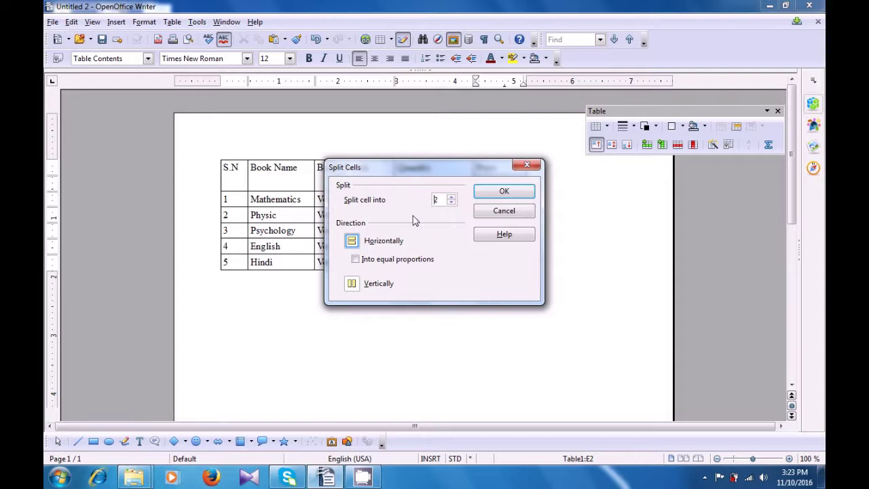
{"action": "left_click", "coordinate": [352, 285]}
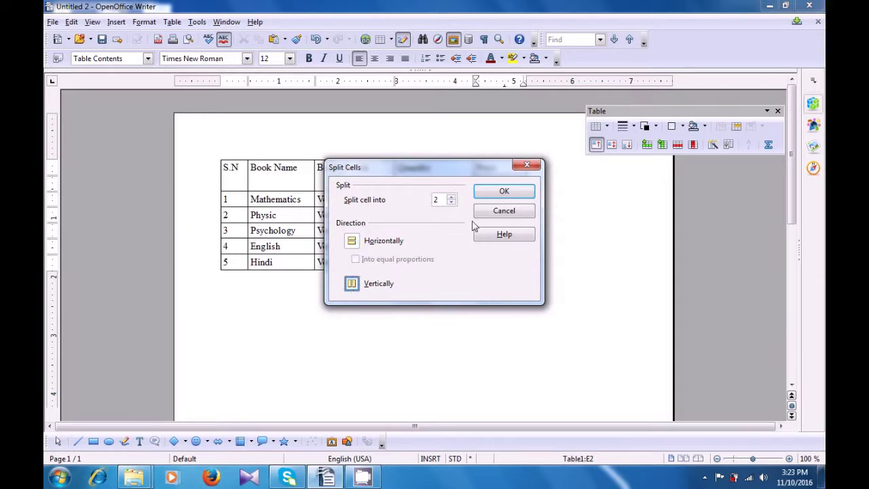
{"action": "left_click", "coordinate": [504, 194]}
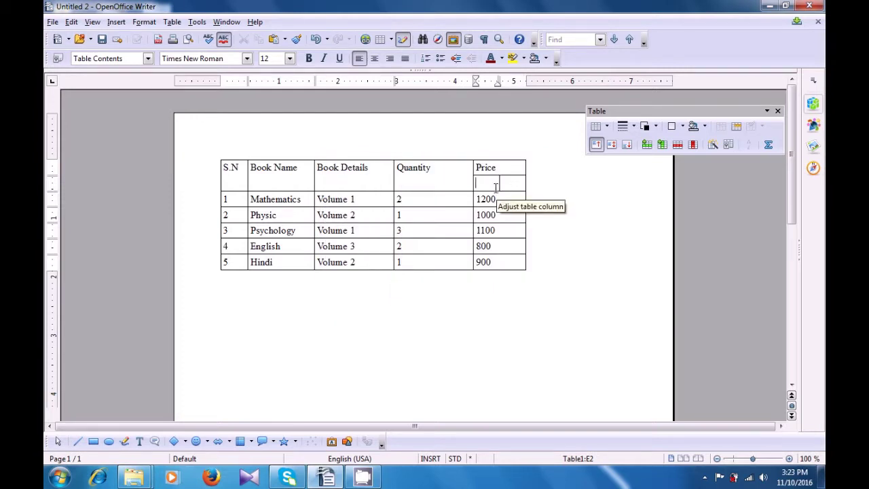
{"action": "left_click_drag", "start_coordinate": [503, 200], "coordinate": [501, 262]}
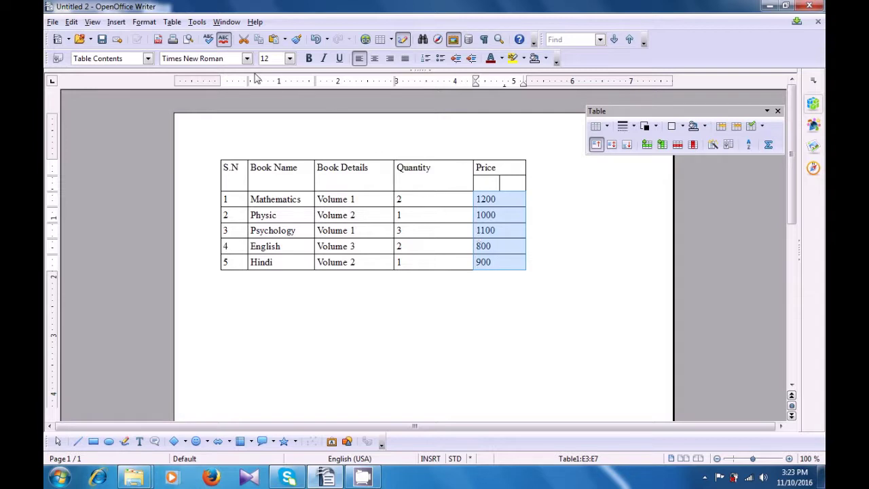
Split the selected Price value cells vertically into 2 parts each.
{"action": "left_click", "coordinate": [182, 24]}
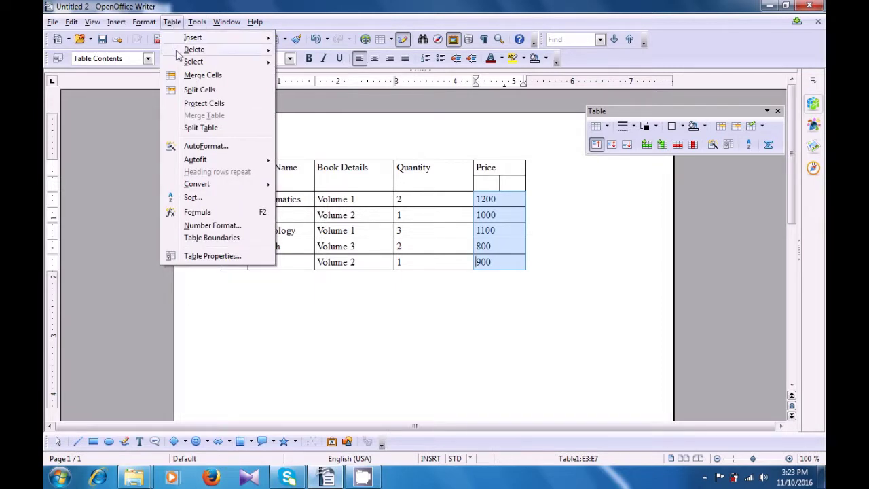
{"action": "left_click", "coordinate": [180, 90]}
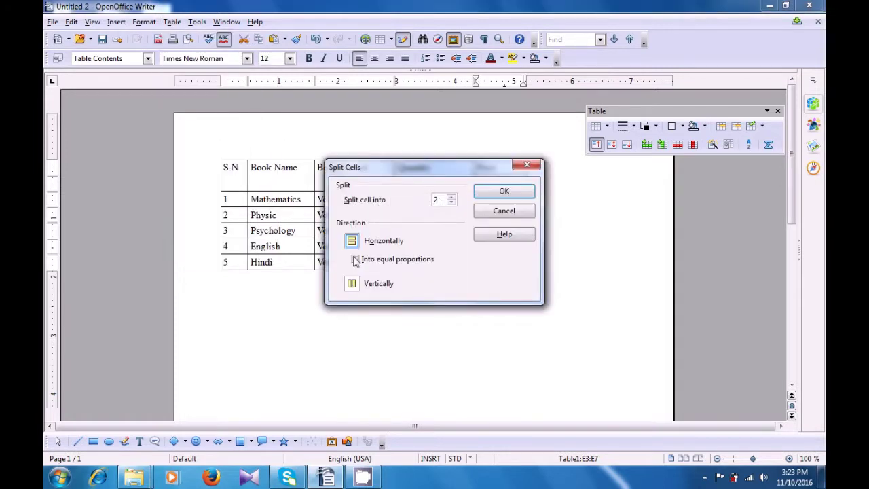
{"action": "left_click", "coordinate": [352, 284]}
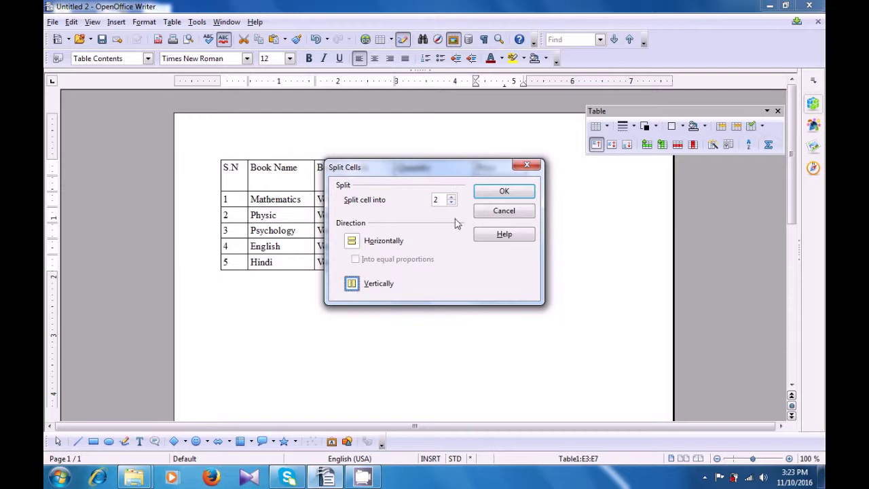
{"action": "left_click", "coordinate": [504, 192]}
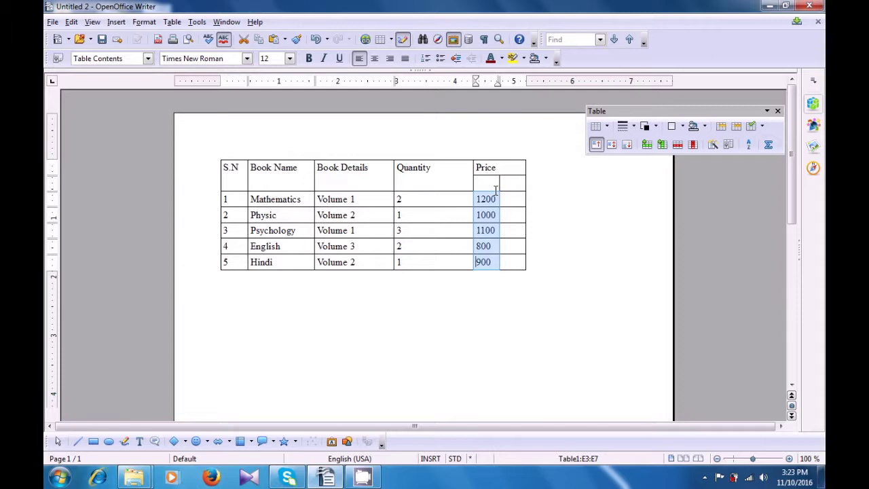
{"action": "left_click", "coordinate": [489, 187]}
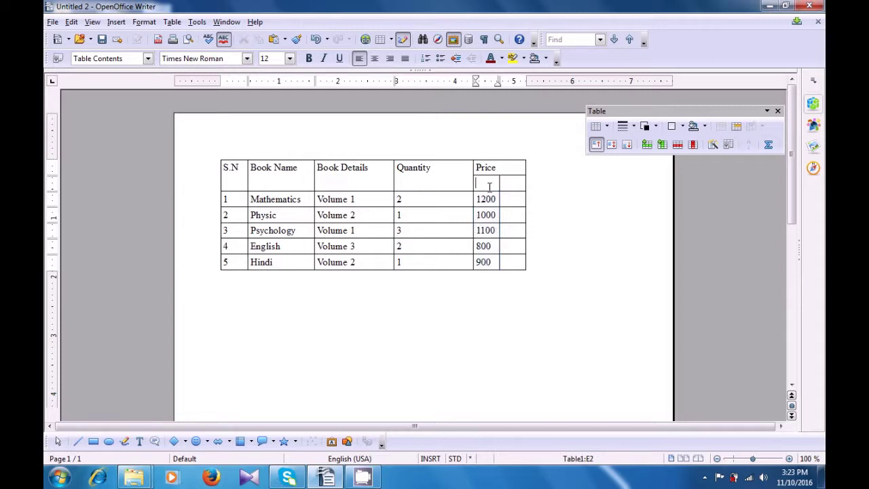
Label the two cells under Price as Rs and Paise.
{"action": "type", "text": "Rs"}
{"action": "left_click", "coordinate": [507, 184]}
{"action": "type", "text": "Paise"}
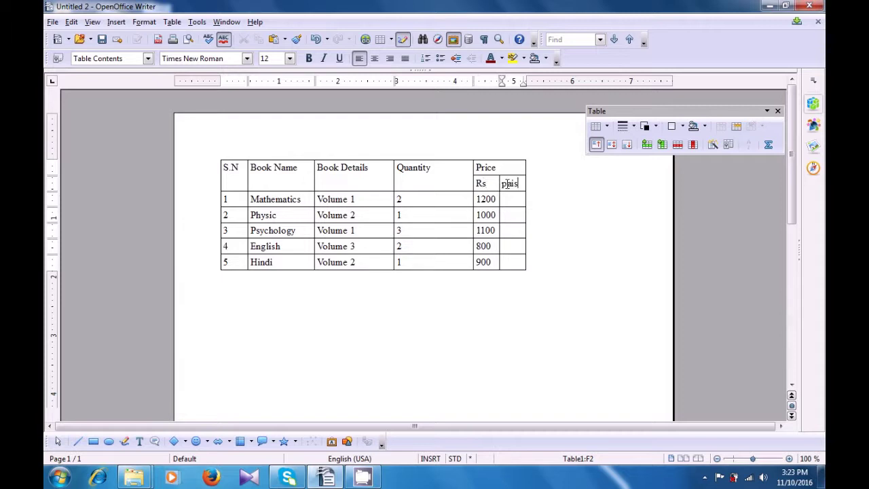
{"action": "left_click", "coordinate": [467, 303]}
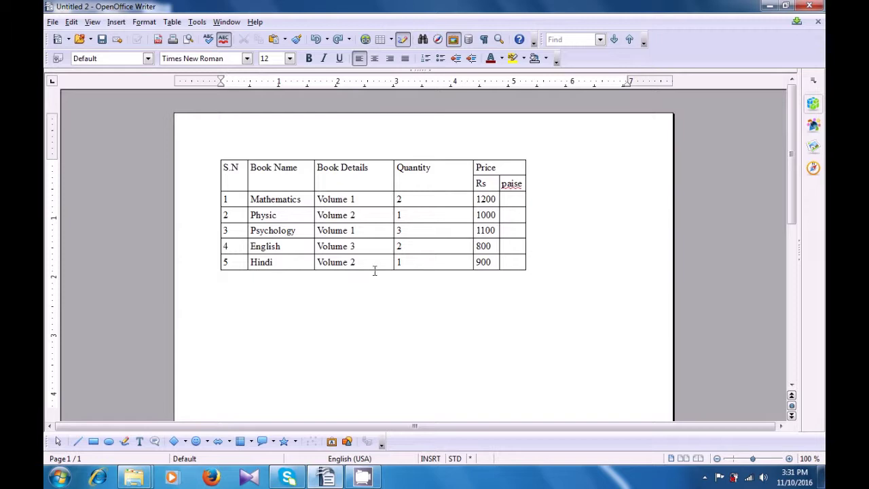
{"action": "left_click", "coordinate": [490, 185]}
Erase the Rs and Paise labels from the cells under Price.
{"action": "key", "text": "BackSpace"}
{"action": "key", "text": "BackSpace"}
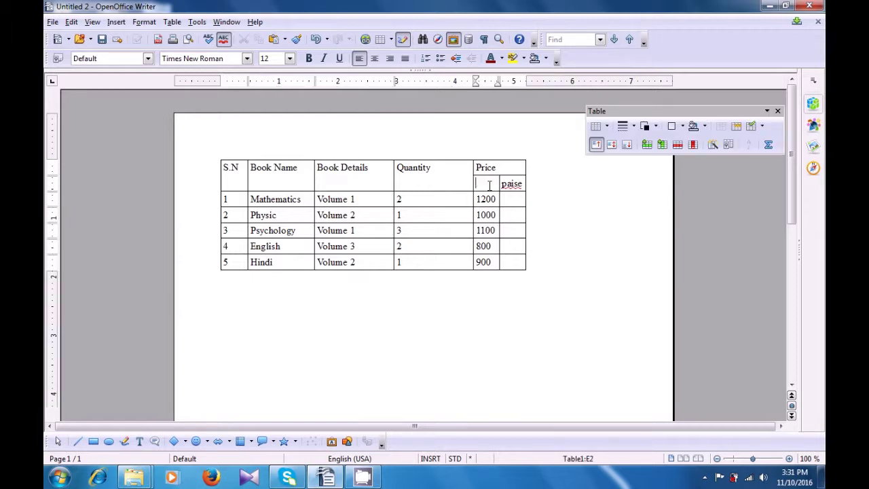
{"action": "left_click", "coordinate": [523, 184]}
{"action": "key", "text": "BackSpace"}
{"action": "key", "text": "BackSpace"}
{"action": "key", "text": "BackSpace"}
{"action": "key", "text": "BackSpace"}
{"action": "key", "text": "BackSpace"}
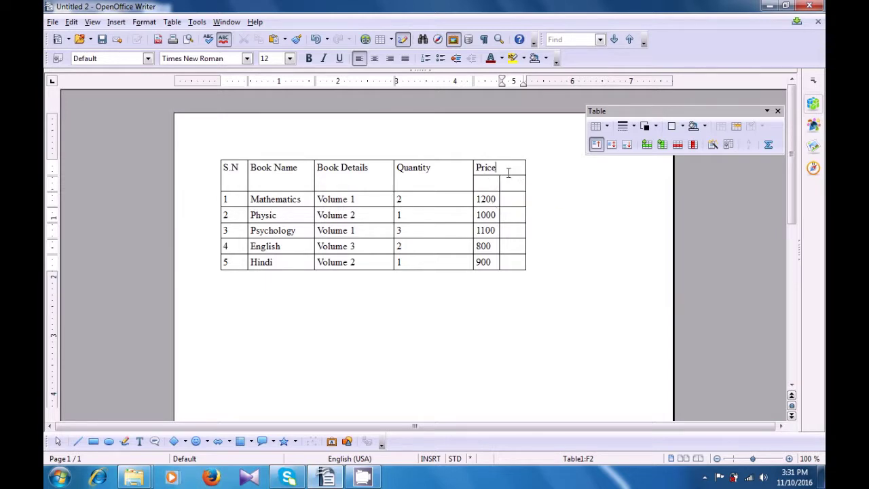
Merge the Price header with the empty cells beneath it.
{"action": "left_click_drag", "start_coordinate": [509, 177], "coordinate": [510, 182]}
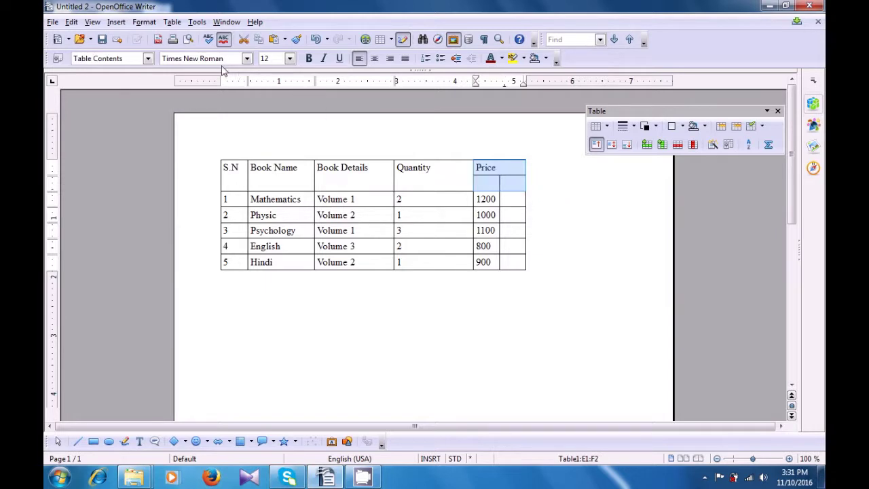
{"action": "left_click", "coordinate": [173, 22]}
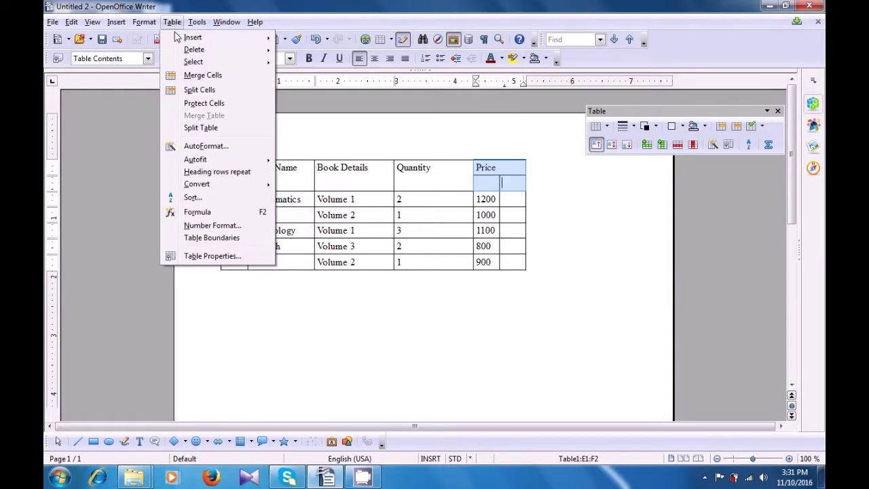
{"action": "left_click", "coordinate": [187, 79]}
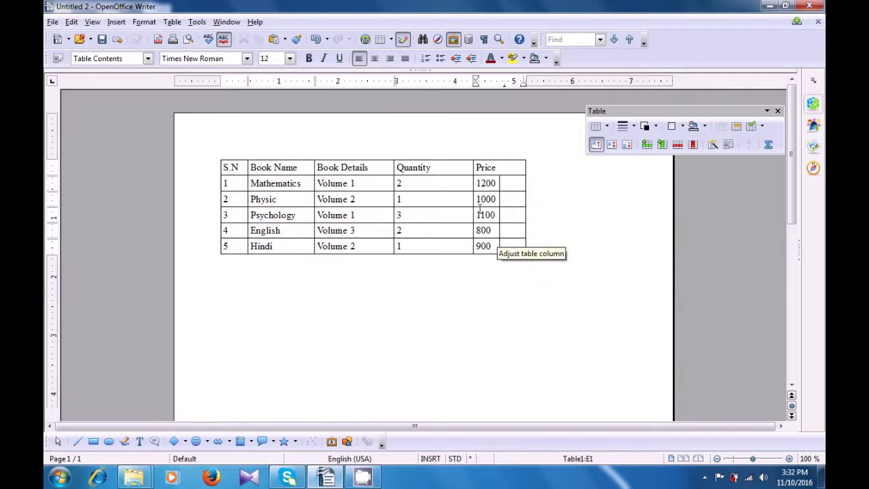
{"action": "left_click_drag", "start_coordinate": [489, 184], "coordinate": [513, 246]}
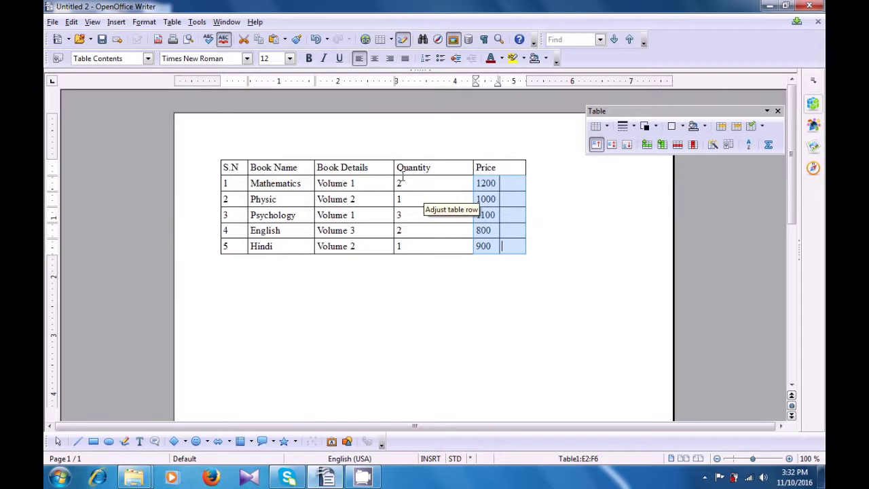
{"action": "left_click", "coordinate": [179, 26]}
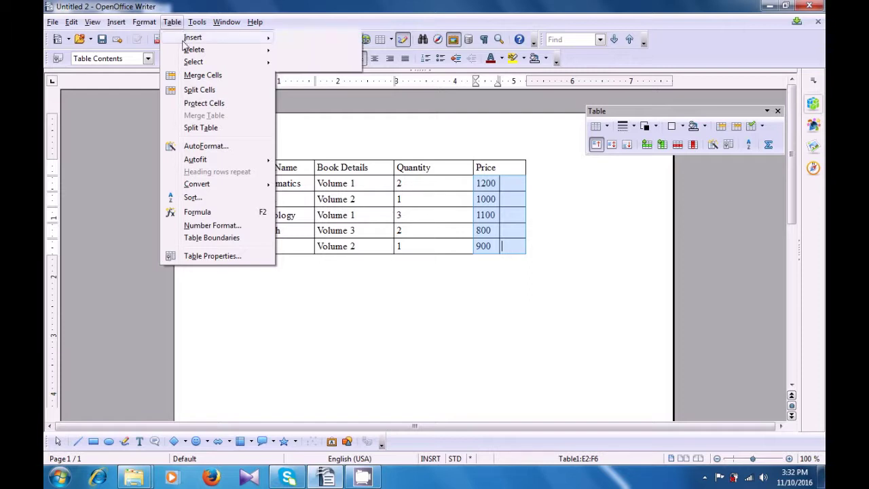
{"action": "left_click", "coordinate": [188, 75]}
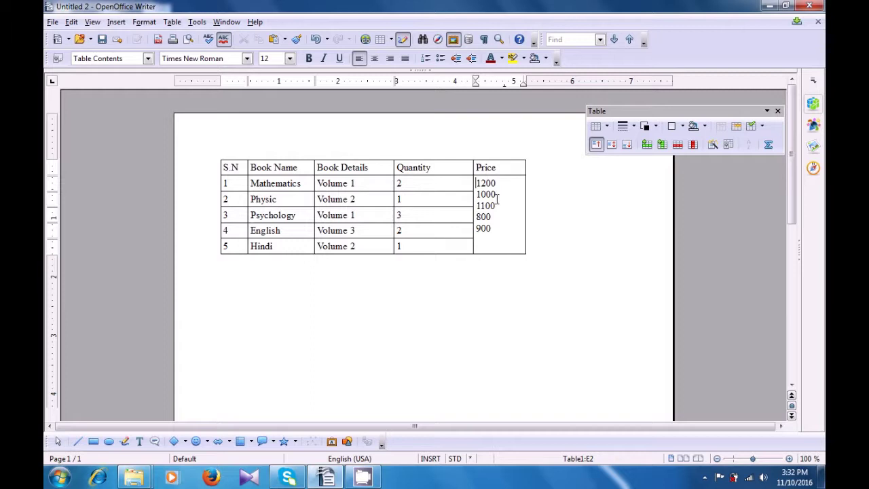
{"action": "left_click", "coordinate": [492, 238]}
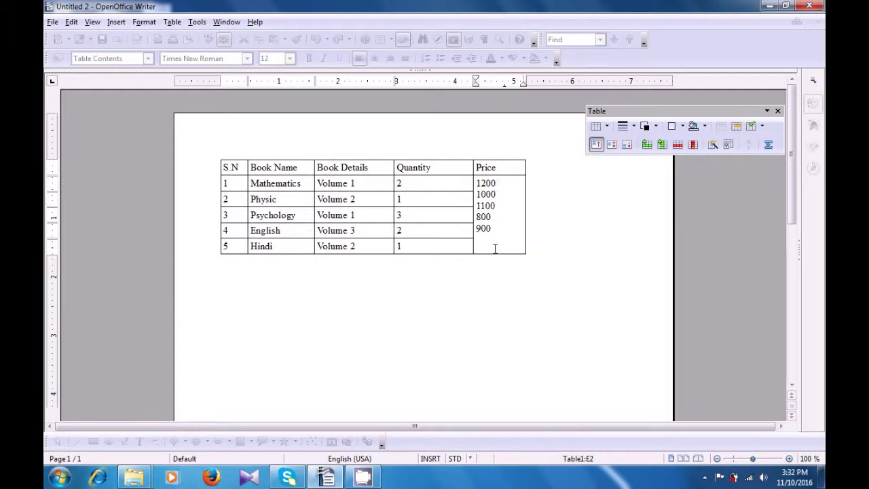
{"action": "left_click", "coordinate": [493, 267]}
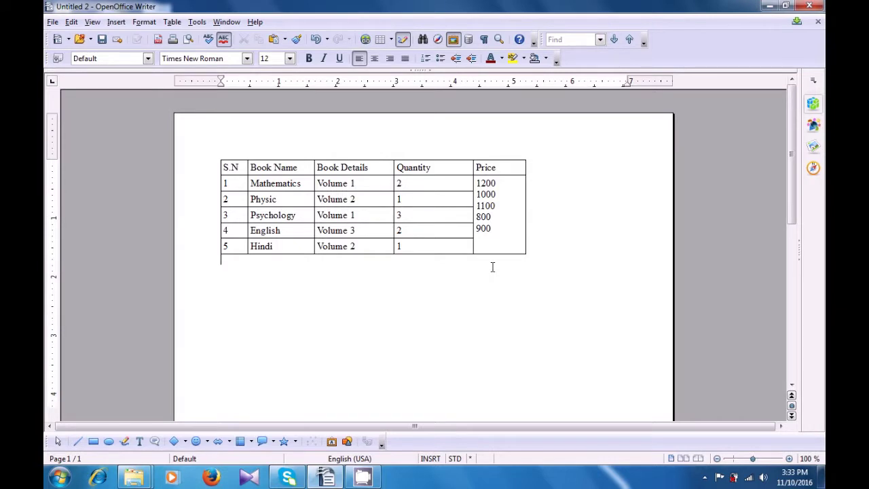
{"action": "key", "text": "ctrl+z"}
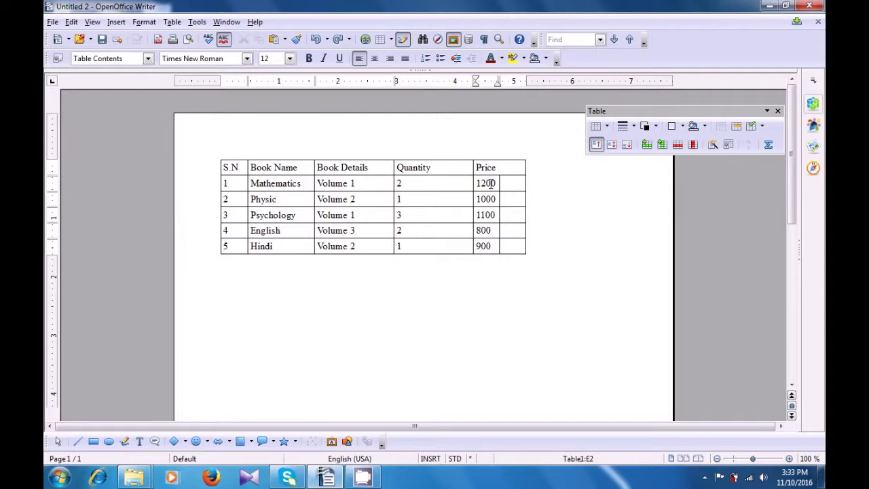
Merge the 1200, 1000 and 1100 Price cells with their empty neighbours.
{"action": "left_click_drag", "start_coordinate": [487, 184], "coordinate": [512, 183]}
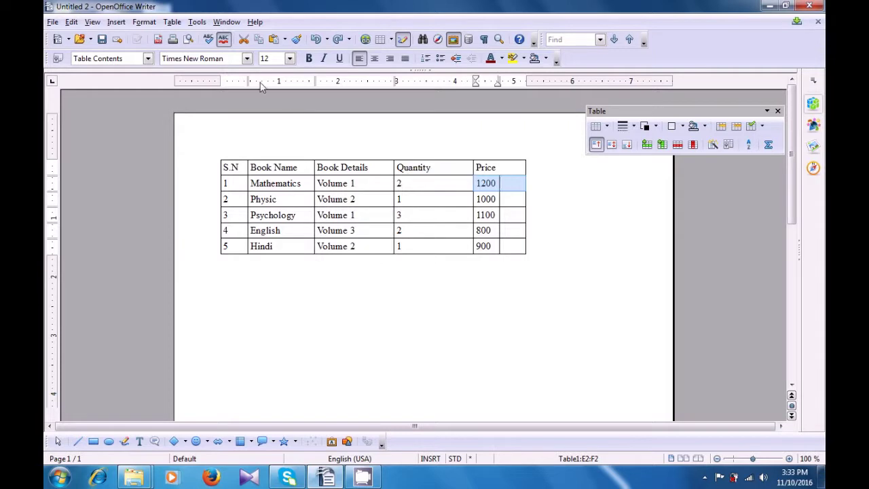
{"action": "left_click", "coordinate": [173, 22]}
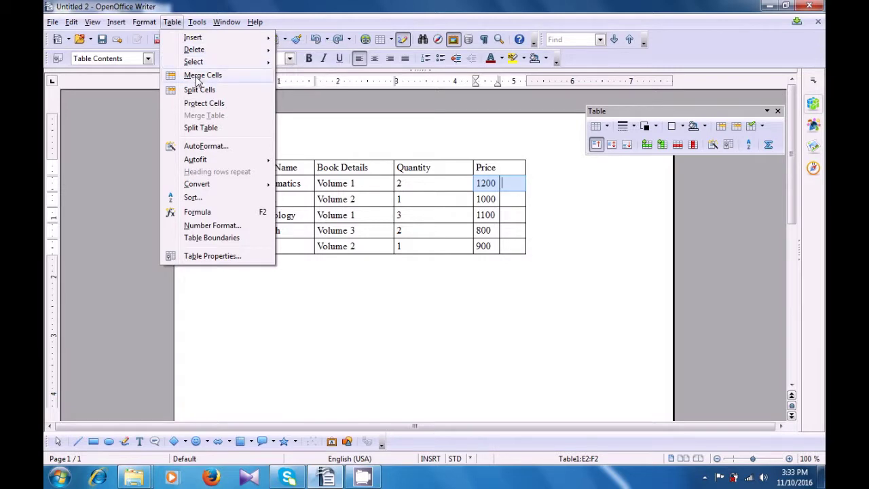
{"action": "left_click", "coordinate": [195, 79]}
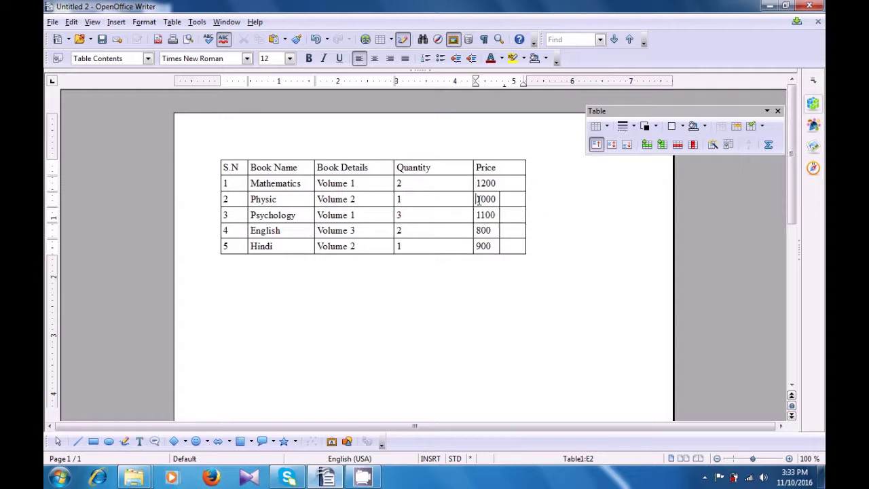
{"action": "left_click_drag", "start_coordinate": [478, 199], "coordinate": [514, 197]}
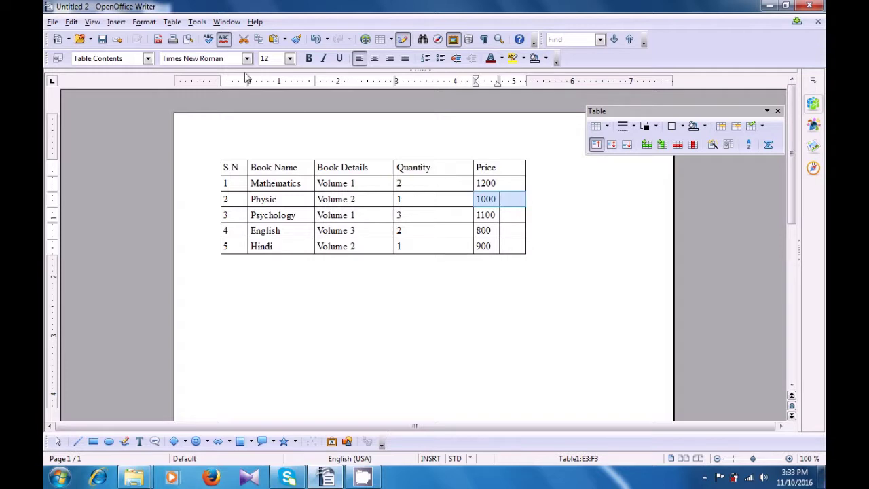
{"action": "left_click", "coordinate": [171, 23]}
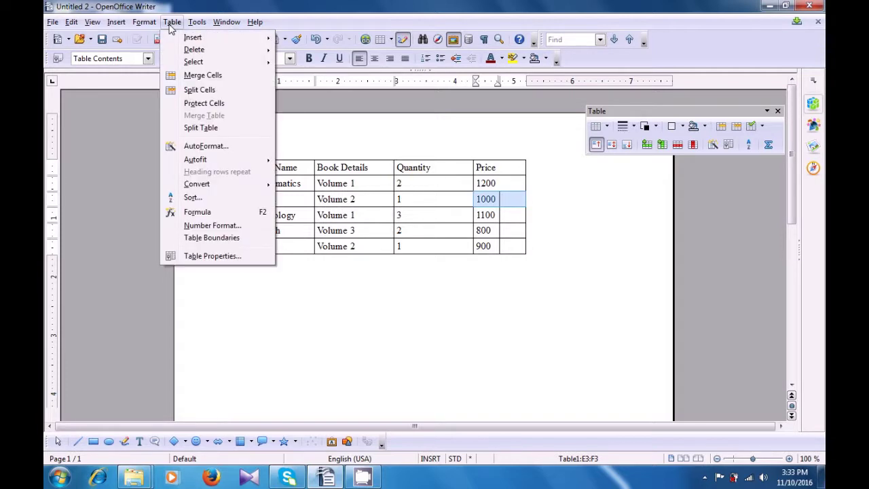
{"action": "left_click", "coordinate": [190, 77]}
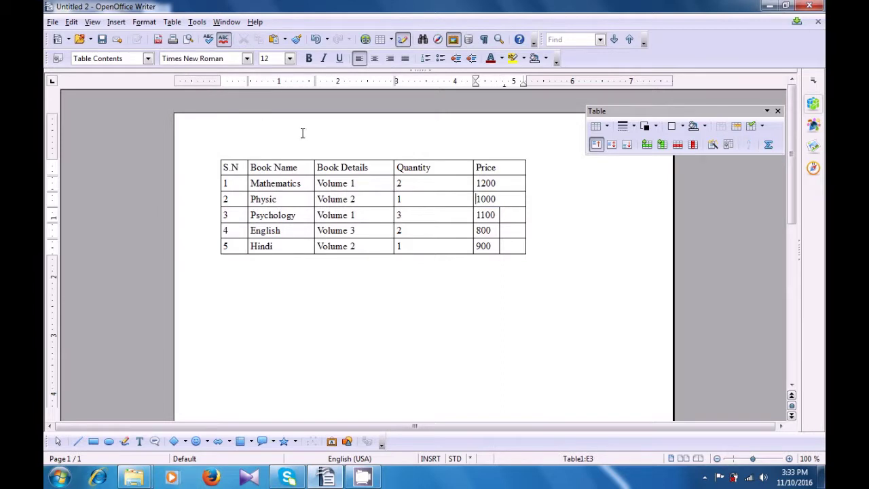
{"action": "left_click_drag", "start_coordinate": [475, 214], "coordinate": [503, 214]}
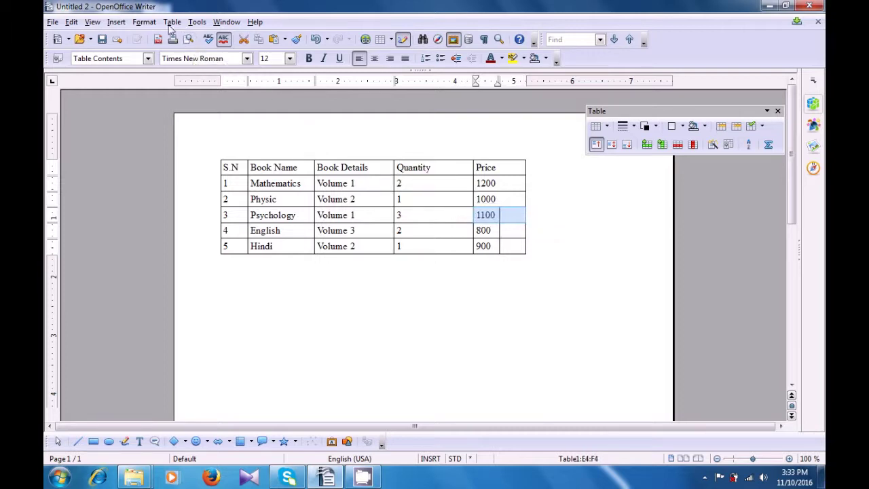
{"action": "left_click", "coordinate": [171, 22]}
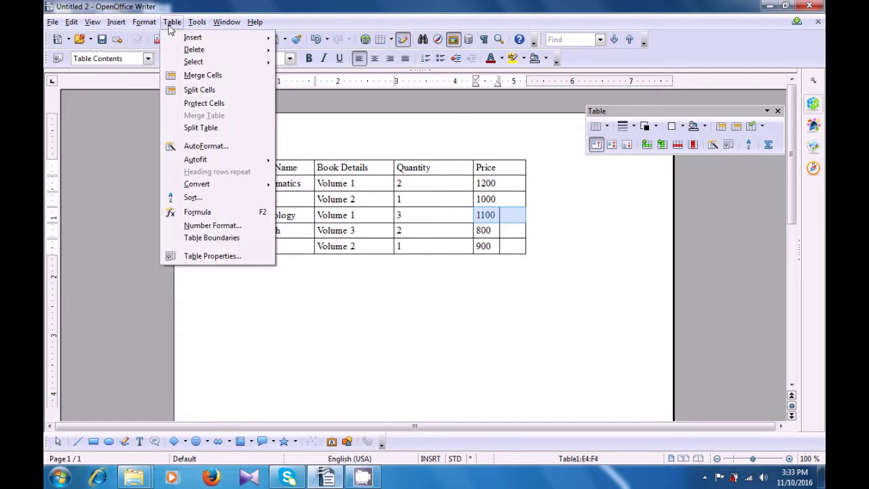
{"action": "left_click", "coordinate": [193, 79]}
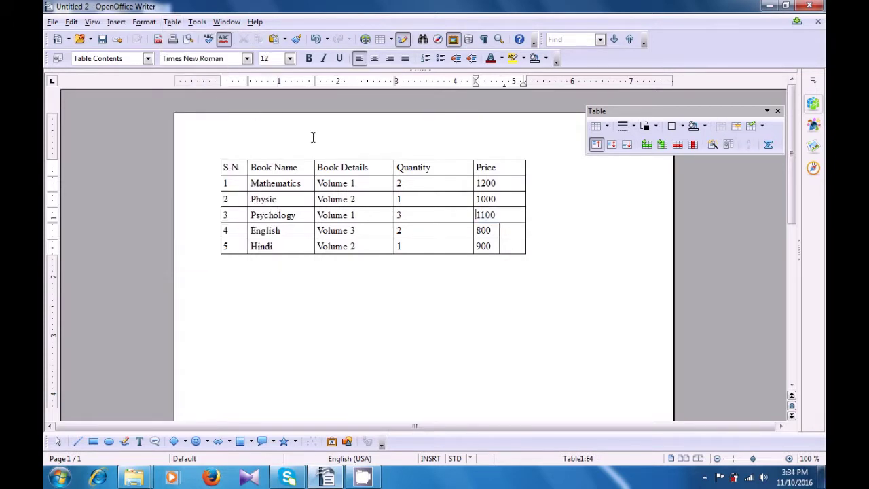
Merge the 800 and 900 Price cells with their empty neighbours.
{"action": "left_click", "coordinate": [482, 230]}
{"action": "left_click_drag", "start_coordinate": [483, 230], "coordinate": [505, 231]}
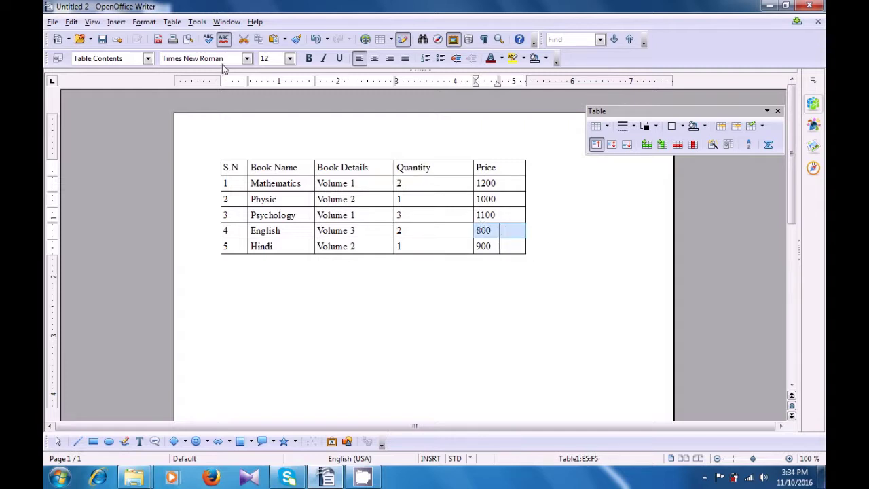
{"action": "left_click", "coordinate": [172, 22]}
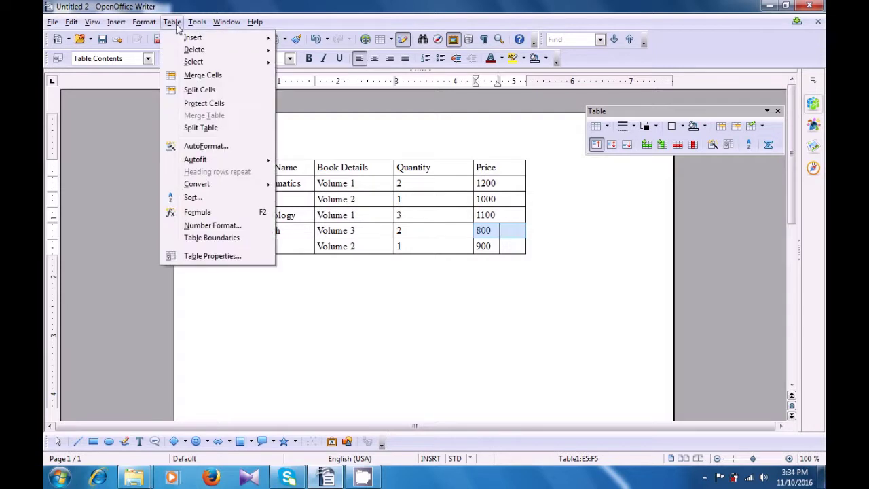
{"action": "left_click", "coordinate": [199, 76]}
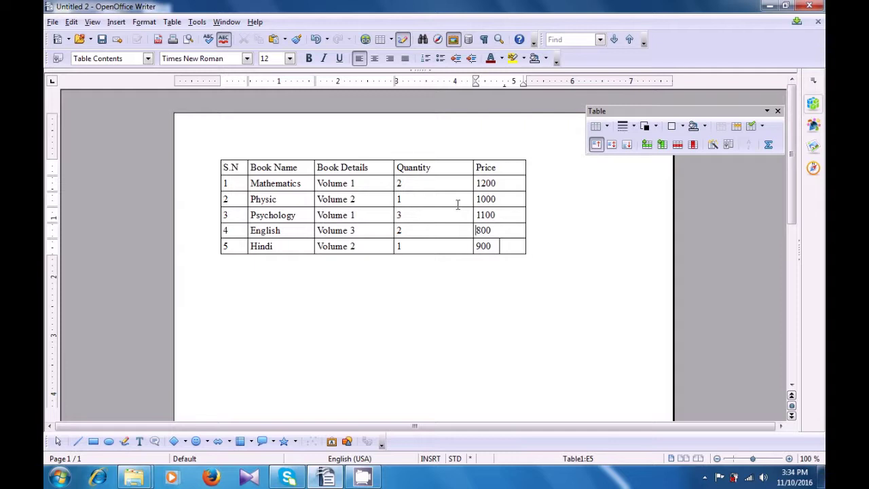
{"action": "left_click_drag", "start_coordinate": [494, 245], "coordinate": [508, 246]}
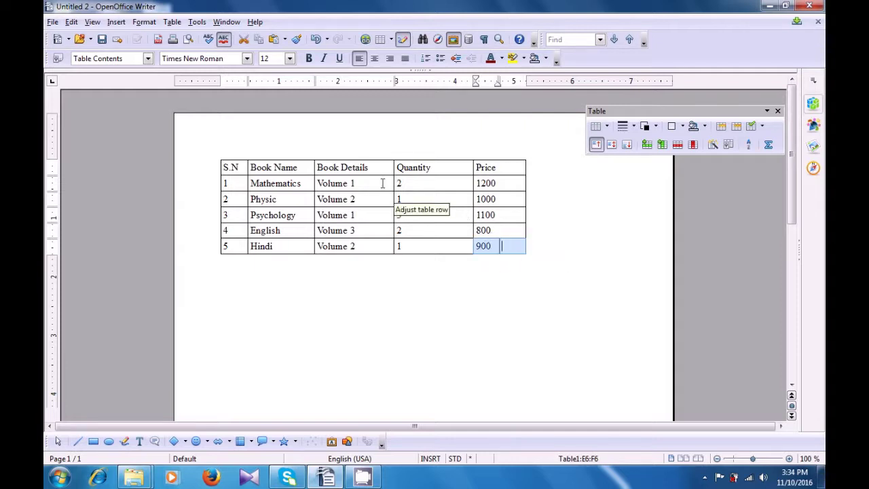
{"action": "left_click", "coordinate": [173, 23]}
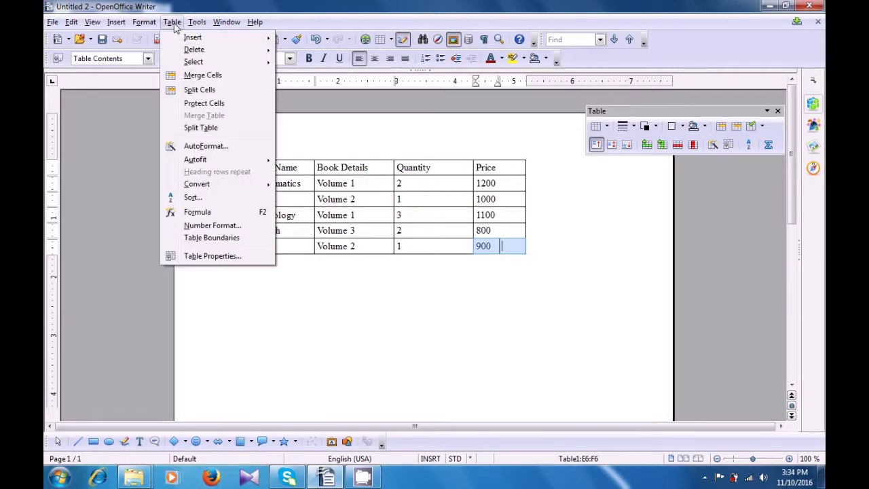
{"action": "left_click", "coordinate": [193, 76]}
{"action": "left_click", "coordinate": [238, 201]}
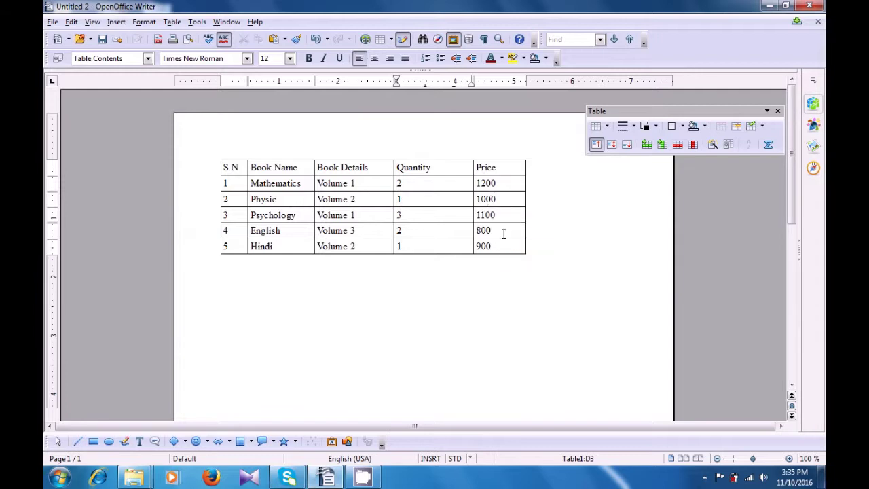
Select the five Price values in the Price column, from 1200 down to 900.
{"action": "left_click_drag", "start_coordinate": [497, 183], "coordinate": [501, 244]}
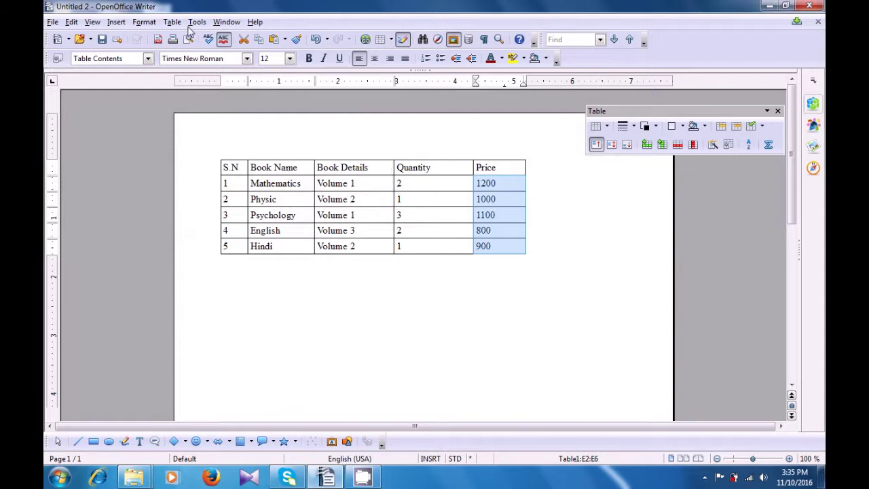
Sort the selected prices by Key 1 as Numeric, Ascending, so they run 800 to 1200.
{"action": "left_click", "coordinate": [172, 22]}
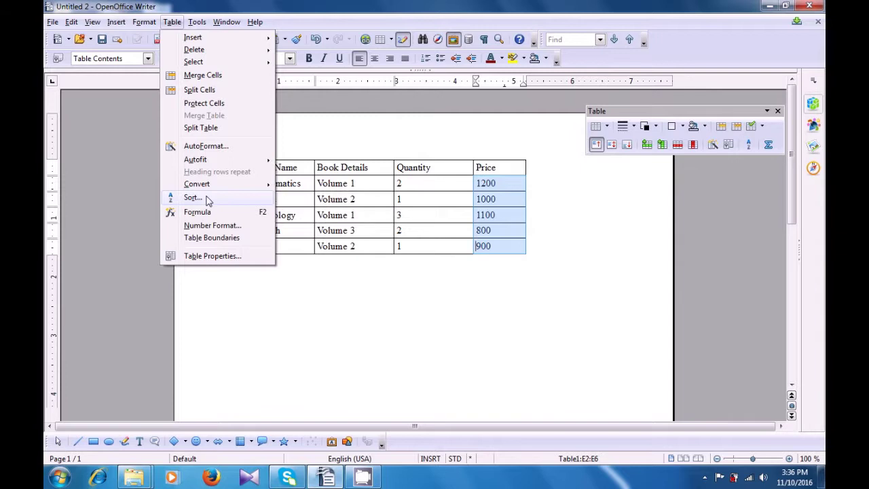
{"action": "left_click", "coordinate": [193, 198]}
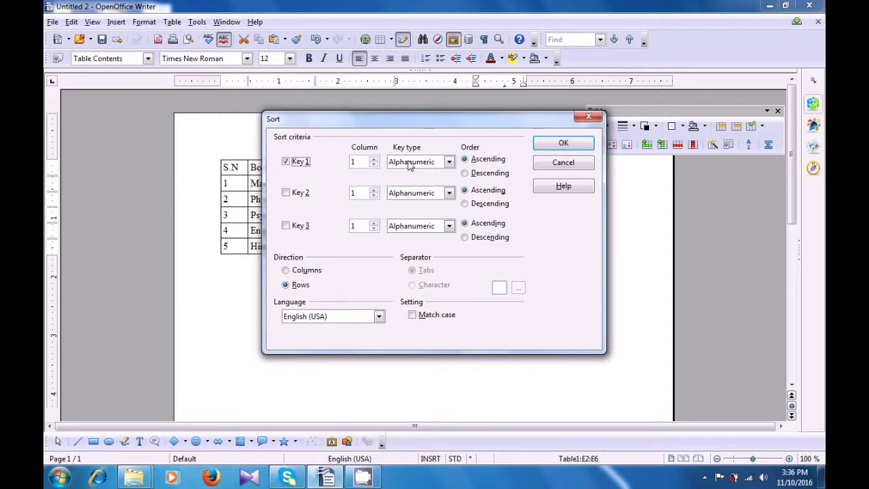
{"action": "left_click", "coordinate": [449, 163]}
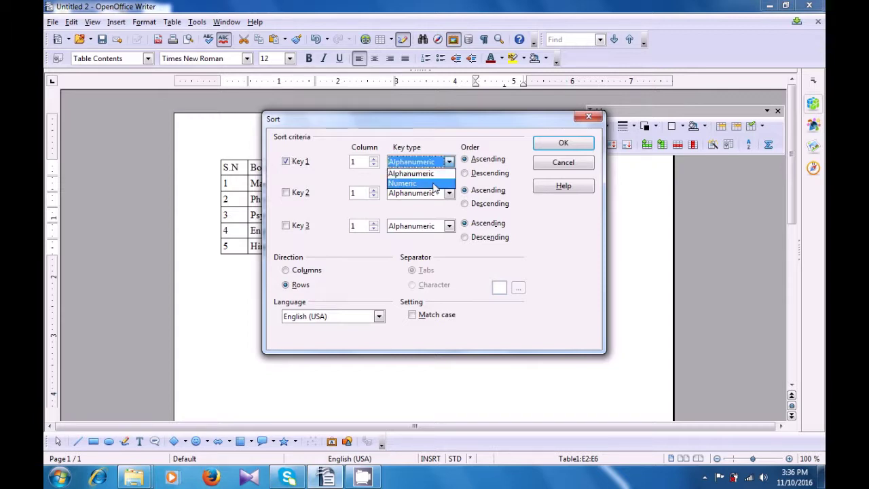
{"action": "left_click", "coordinate": [435, 184]}
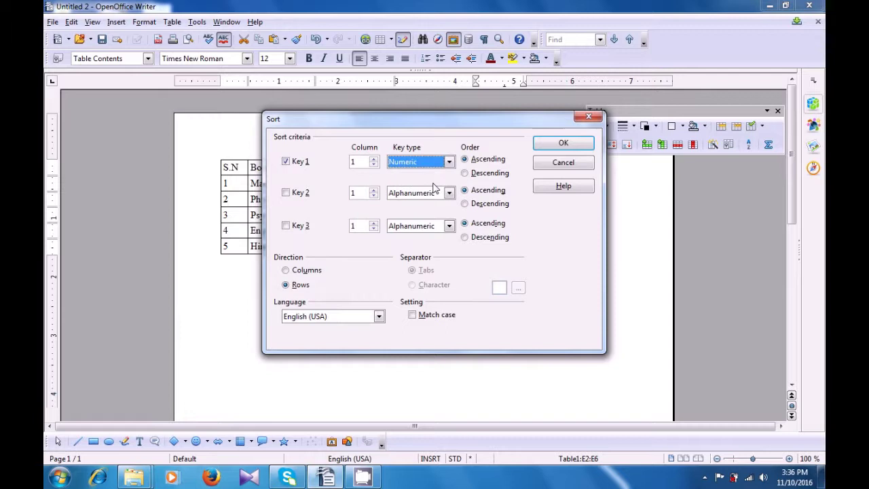
{"action": "left_click", "coordinate": [466, 161]}
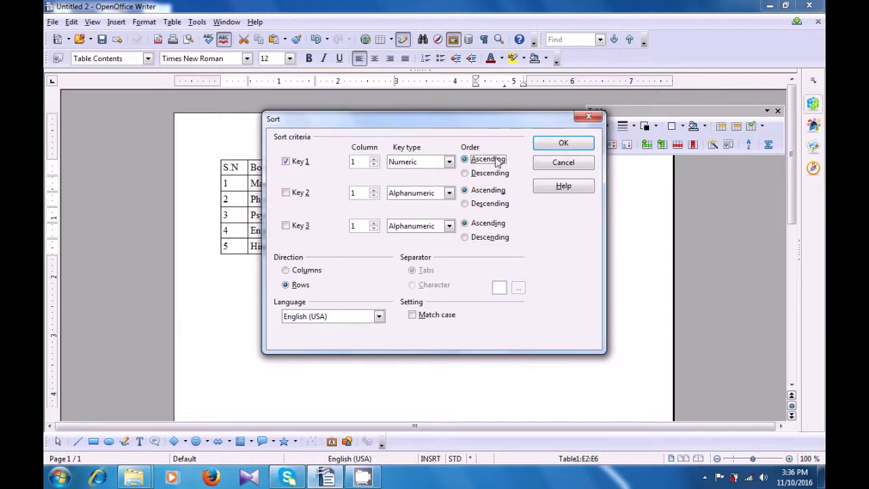
{"action": "left_click", "coordinate": [563, 145]}
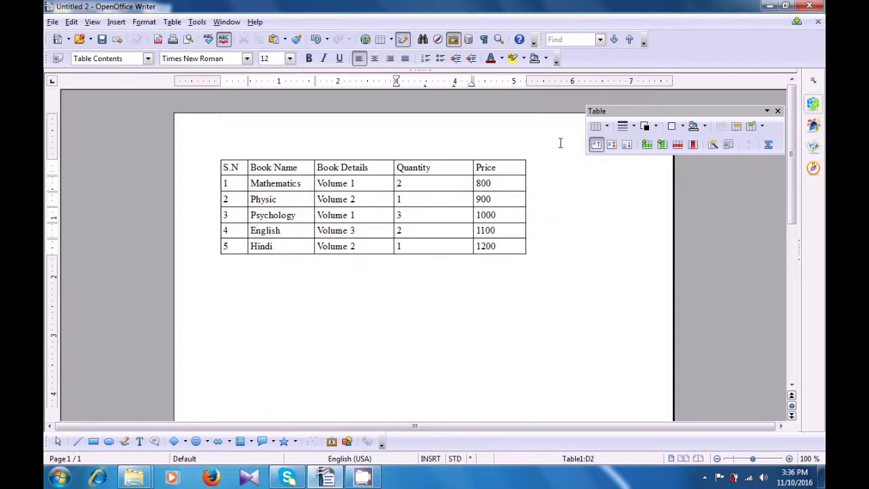
Check the sorted price cells 800, 1100 and 1200.
{"action": "left_click", "coordinate": [503, 184]}
{"action": "left_click", "coordinate": [500, 231]}
{"action": "left_click", "coordinate": [503, 245]}
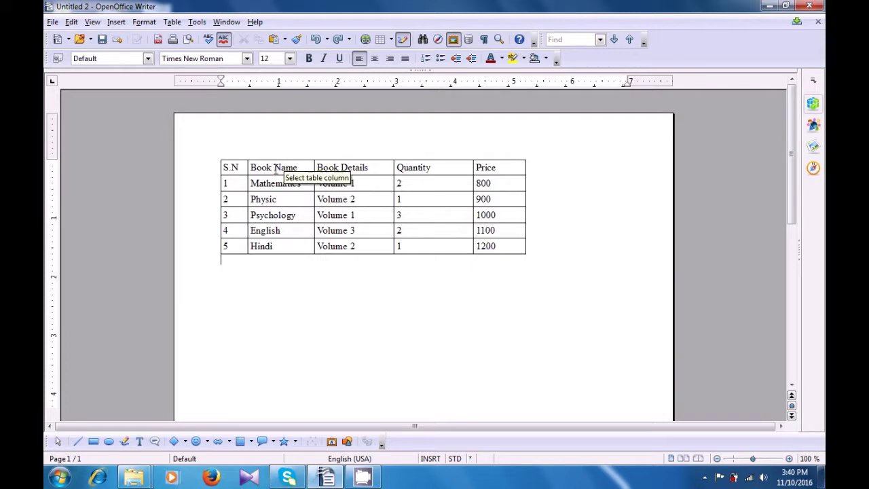
Remove the stray full stop after S.N in the heading cell.
{"action": "left_click", "coordinate": [239, 170]}
{"action": "type", "text": "."}
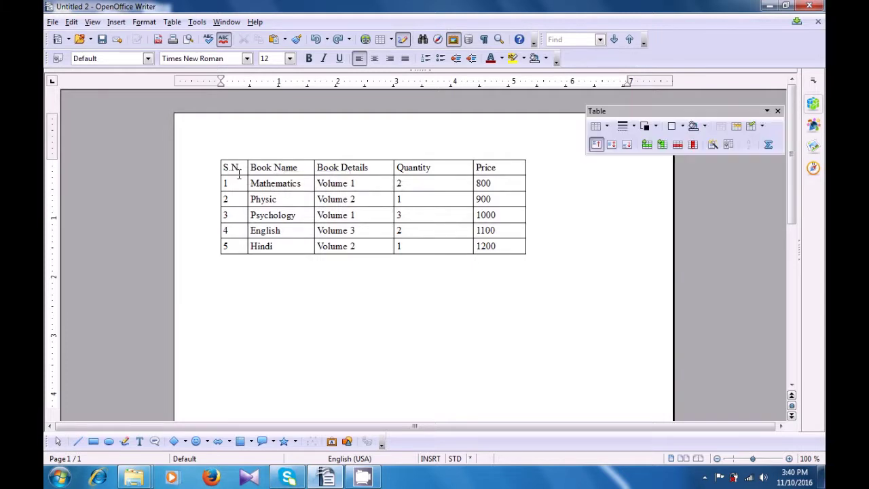
{"action": "key", "text": "BackSpace"}
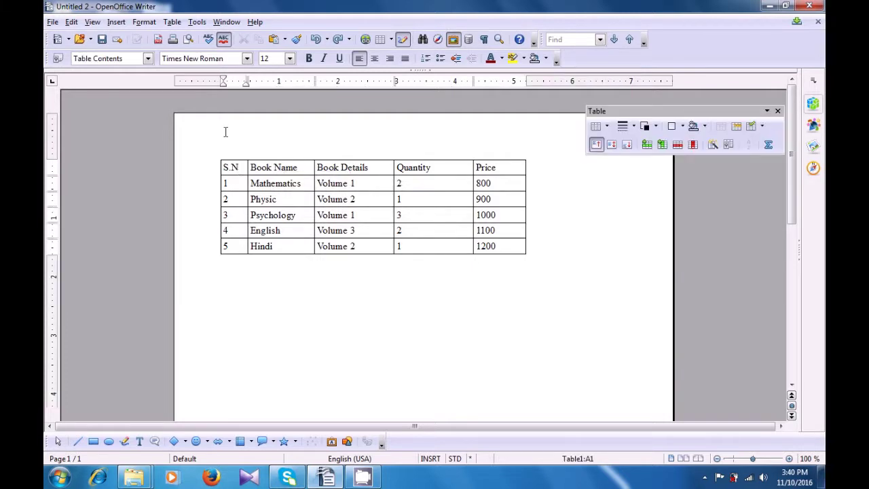
{"action": "left_click", "coordinate": [175, 23]}
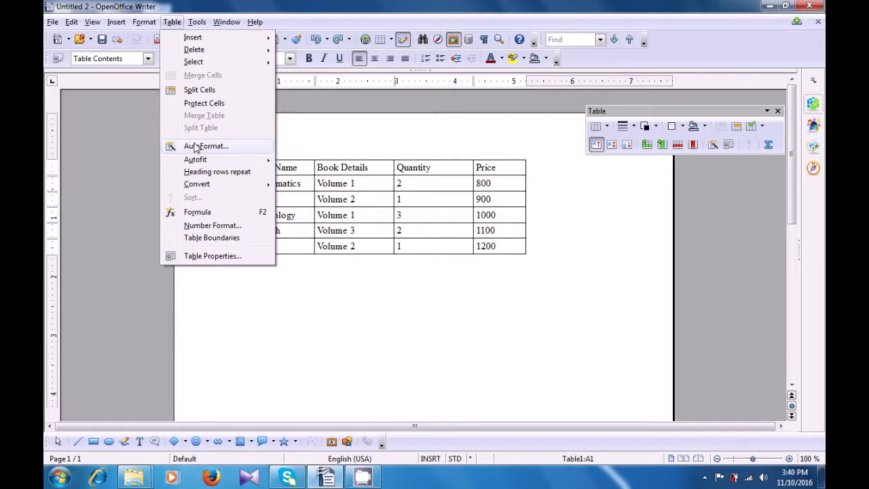
In Table > Autofit > Column Width, step through the columns and widen Price slightly.
{"action": "mouse_move", "coordinate": [197, 163]}
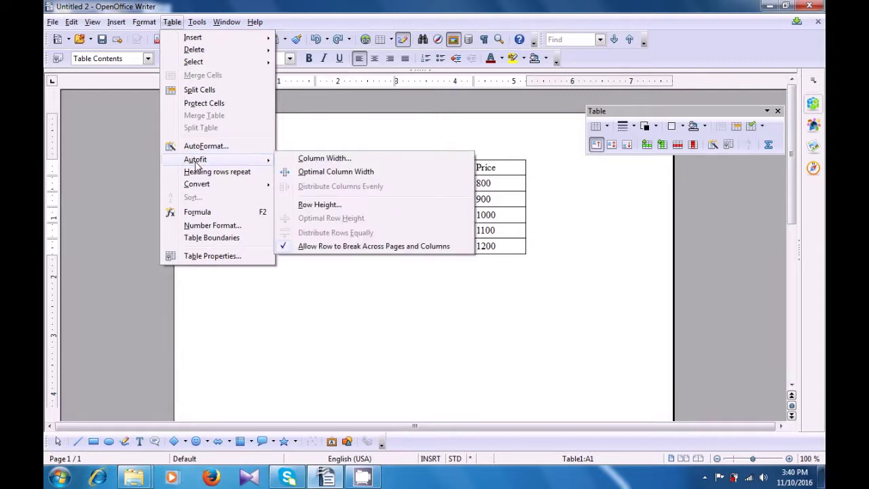
{"action": "left_click", "coordinate": [307, 160]}
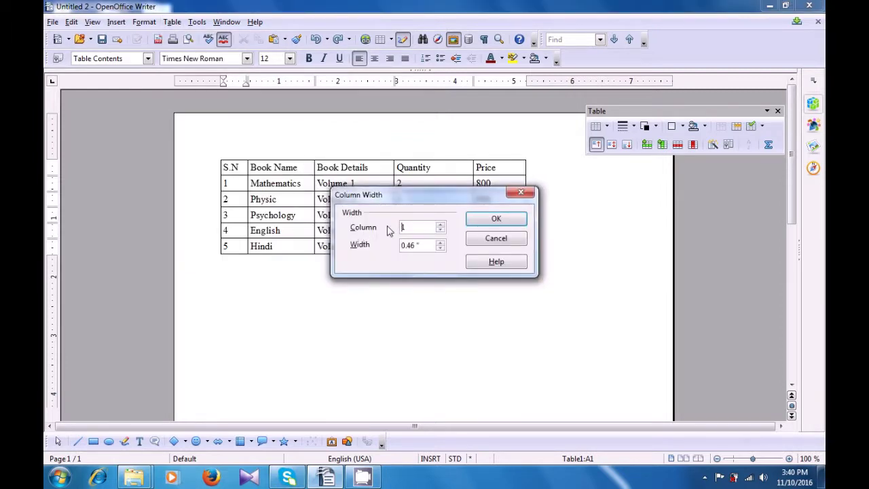
{"action": "left_click", "coordinate": [441, 224]}
{"action": "left_click", "coordinate": [440, 224]}
{"action": "left_click", "coordinate": [441, 225]}
{"action": "left_click", "coordinate": [440, 242]}
{"action": "left_click", "coordinate": [440, 242]}
{"action": "left_click", "coordinate": [440, 243]}
Widen the Quantity column in steps to about 1.39 inches and beyond.
{"action": "left_click", "coordinate": [440, 230]}
{"action": "left_click", "coordinate": [441, 242]}
{"action": "left_click", "coordinate": [440, 243]}
{"action": "left_click", "coordinate": [441, 242]}
{"action": "left_click", "coordinate": [441, 243]}
{"action": "left_click", "coordinate": [441, 242]}
{"action": "left_click", "coordinate": [441, 242]}
{"action": "left_click", "coordinate": [441, 242]}
{"action": "left_click", "coordinate": [441, 243]}
{"action": "left_click", "coordinate": [441, 242]}
{"action": "left_click", "coordinate": [440, 243]}
{"action": "left_click", "coordinate": [441, 242]}
Set Quantity to 1.47", Book Details to 1.41" and Book Name to 1.24".
{"action": "left_click", "coordinate": [441, 242]}
{"action": "left_click", "coordinate": [440, 231]}
{"action": "left_click", "coordinate": [441, 243]}
{"action": "left_click", "coordinate": [441, 242]}
{"action": "left_click", "coordinate": [441, 242]}
{"action": "left_click", "coordinate": [441, 243]}
{"action": "left_click", "coordinate": [441, 242]}
{"action": "left_click", "coordinate": [440, 243]}
{"action": "left_click", "coordinate": [440, 241]}
{"action": "left_click", "coordinate": [440, 242]}
{"action": "left_click", "coordinate": [440, 226]}
{"action": "left_click", "coordinate": [441, 233]}
{"action": "left_click", "coordinate": [441, 234]}
{"action": "left_click", "coordinate": [441, 241]}
{"action": "left_click", "coordinate": [441, 241]}
{"action": "left_click", "coordinate": [441, 241]}
{"action": "left_click", "coordinate": [441, 242]}
{"action": "left_click", "coordinate": [441, 243]}
{"action": "left_click", "coordinate": [440, 243]}
{"action": "left_click", "coordinate": [440, 243]}
Widen the S.N column to 0.60" and apply the new widths.
{"action": "left_click", "coordinate": [440, 230]}
{"action": "left_click", "coordinate": [440, 243]}
{"action": "left_click", "coordinate": [440, 243]}
{"action": "left_click", "coordinate": [440, 244]}
{"action": "left_click", "coordinate": [440, 244]}
{"action": "left_click", "coordinate": [439, 244]}
{"action": "left_click", "coordinate": [439, 244]}
{"action": "left_click", "coordinate": [440, 243]}
{"action": "left_click", "coordinate": [485, 220]}
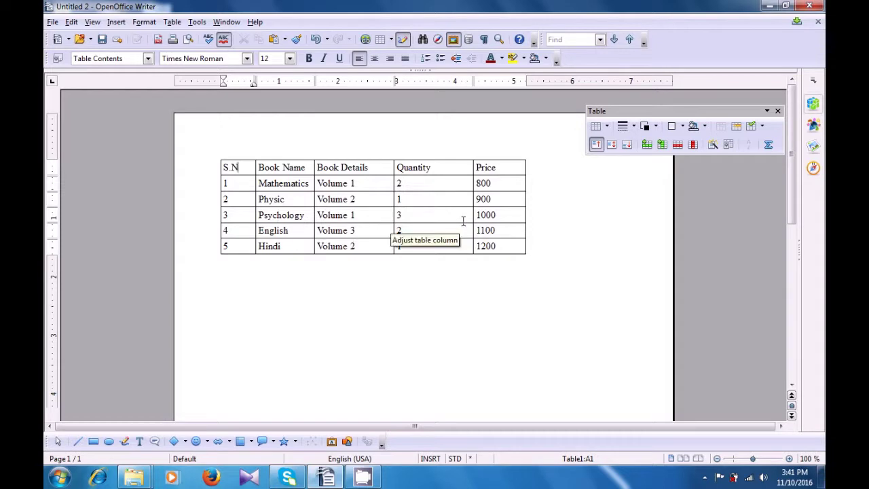
Select the whole book table and use Distribute Columns Evenly on S.N through Price.
{"action": "left_click_drag", "start_coordinate": [251, 172], "coordinate": [481, 245]}
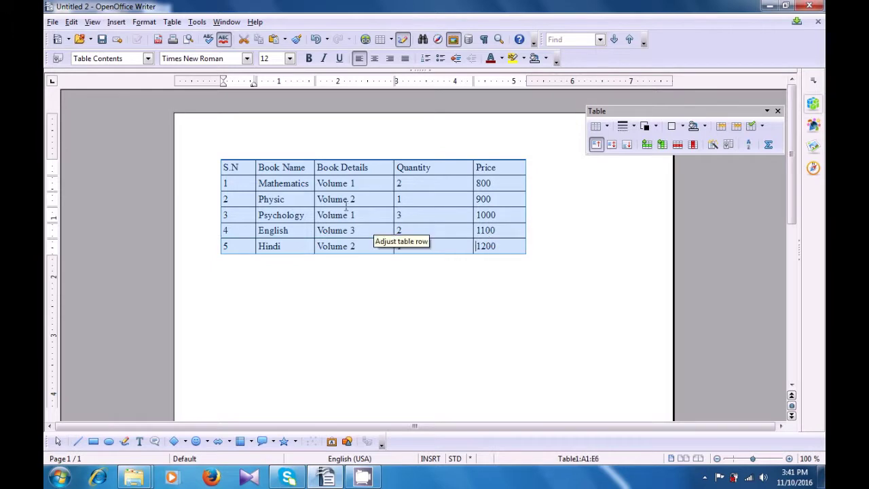
{"action": "left_click", "coordinate": [172, 22]}
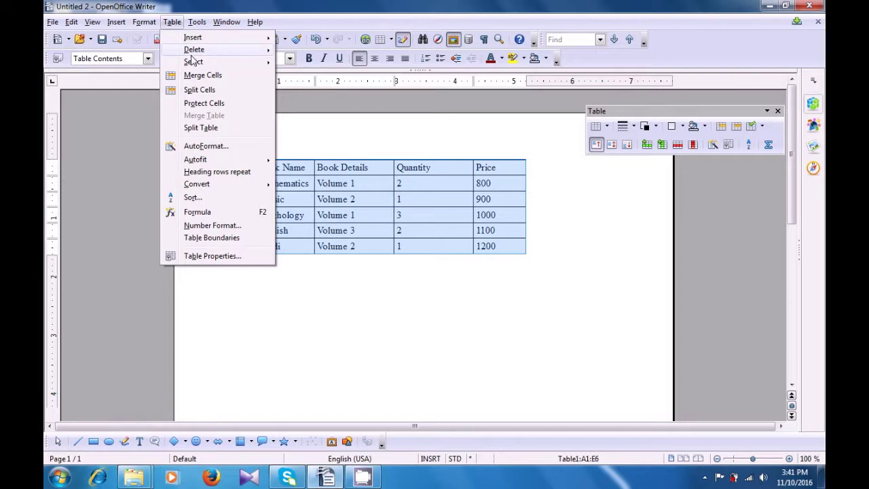
{"action": "mouse_move", "coordinate": [210, 162]}
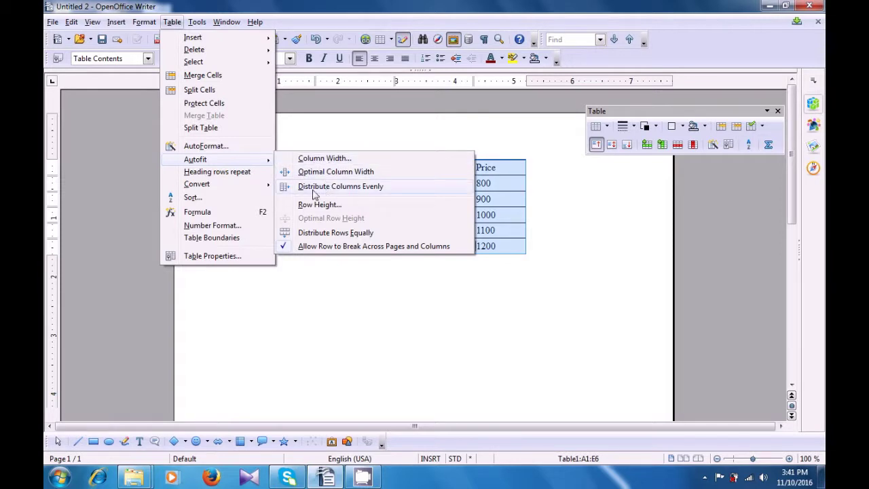
{"action": "left_click", "coordinate": [365, 187]}
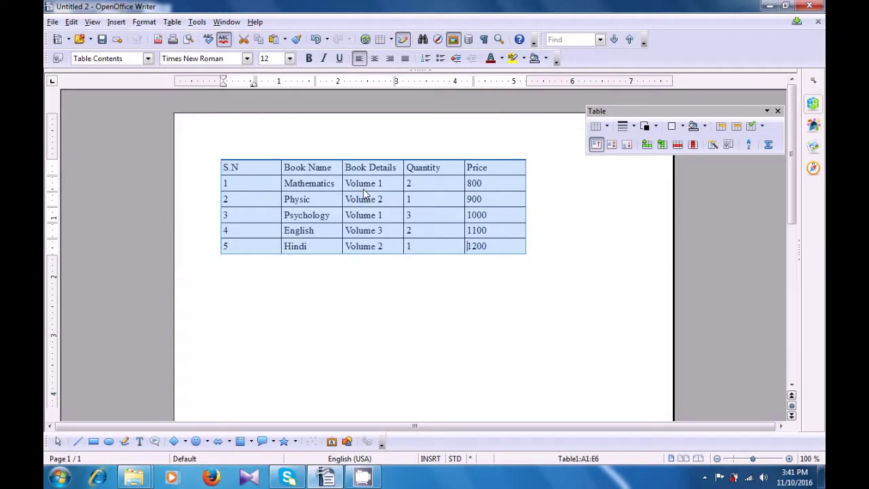
{"action": "left_click", "coordinate": [360, 274]}
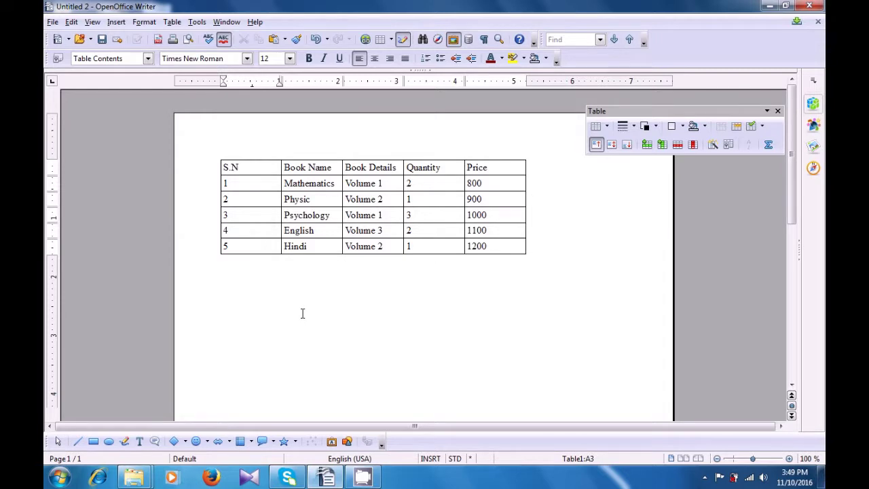
Insert one new row after the last (Hindi) row of the book table.
{"action": "left_click", "coordinate": [262, 248]}
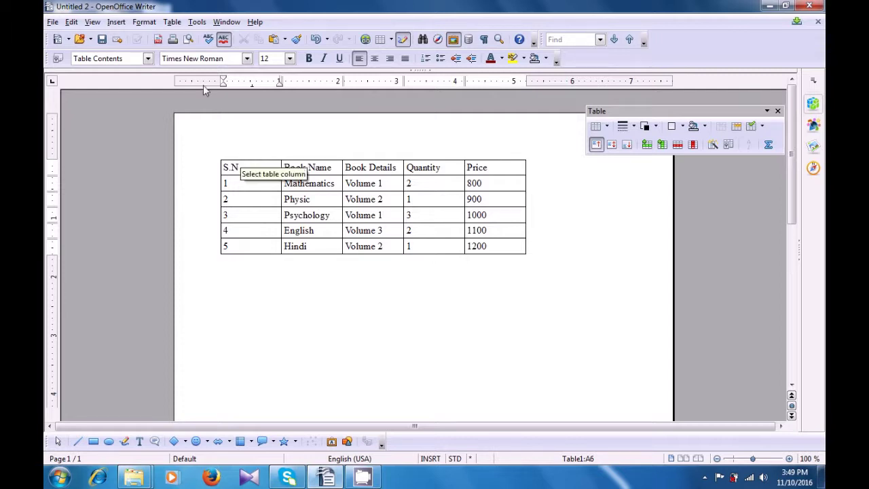
{"action": "left_click", "coordinate": [172, 21]}
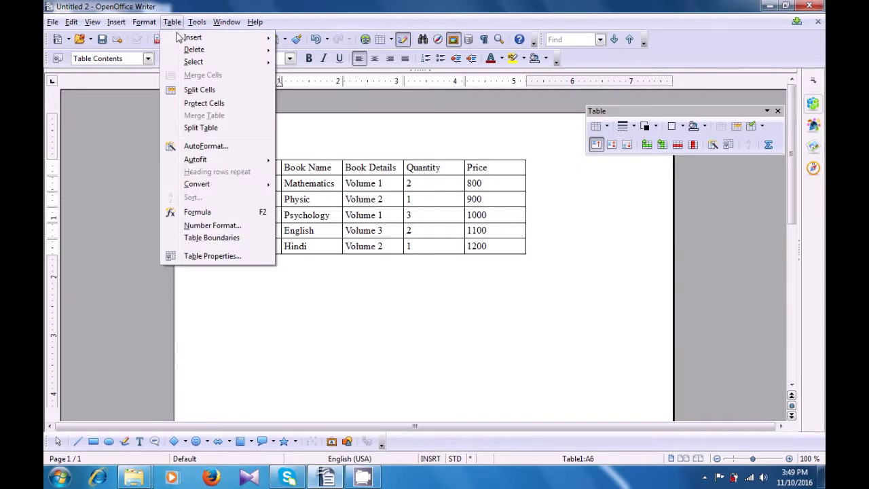
{"action": "mouse_move", "coordinate": [178, 38]}
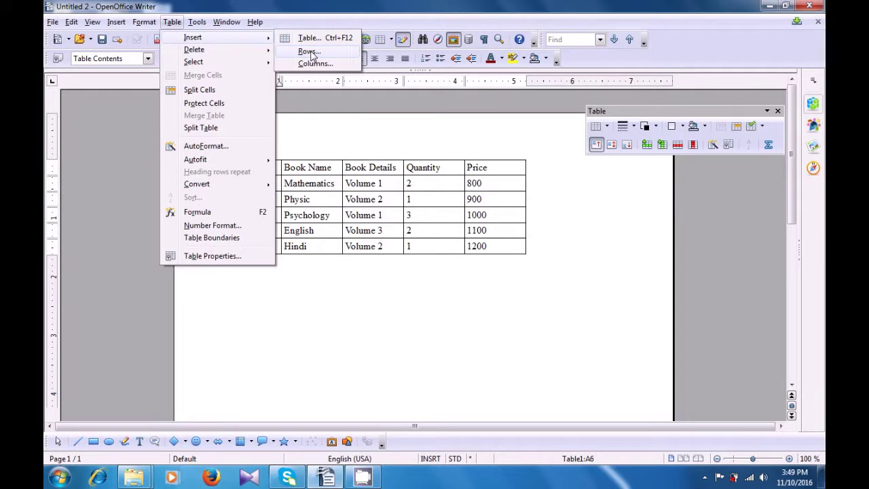
{"action": "left_click", "coordinate": [309, 51]}
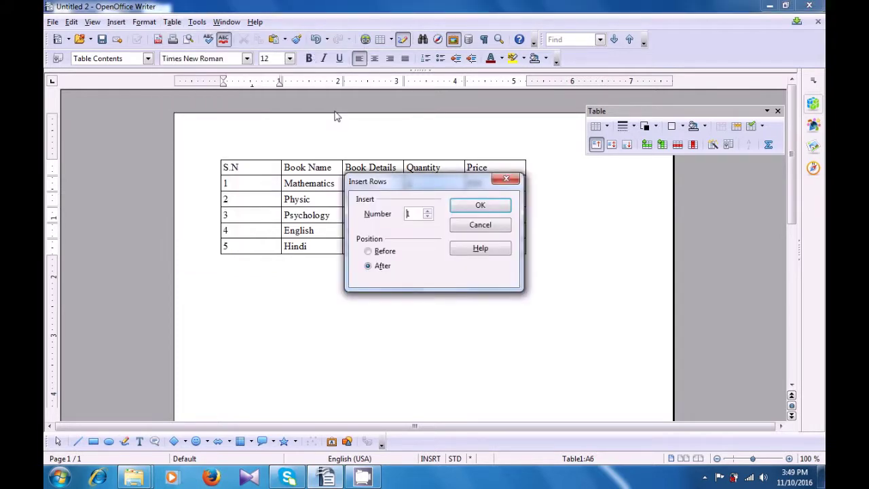
{"action": "left_click", "coordinate": [466, 207]}
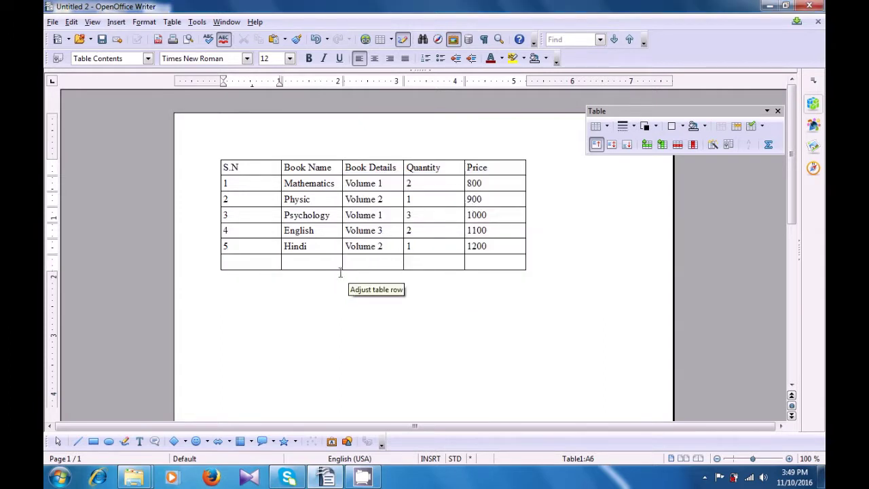
Merge cells A6 to C6 of the new bottom row into a single cell.
{"action": "left_click_drag", "start_coordinate": [275, 264], "coordinate": [399, 262]}
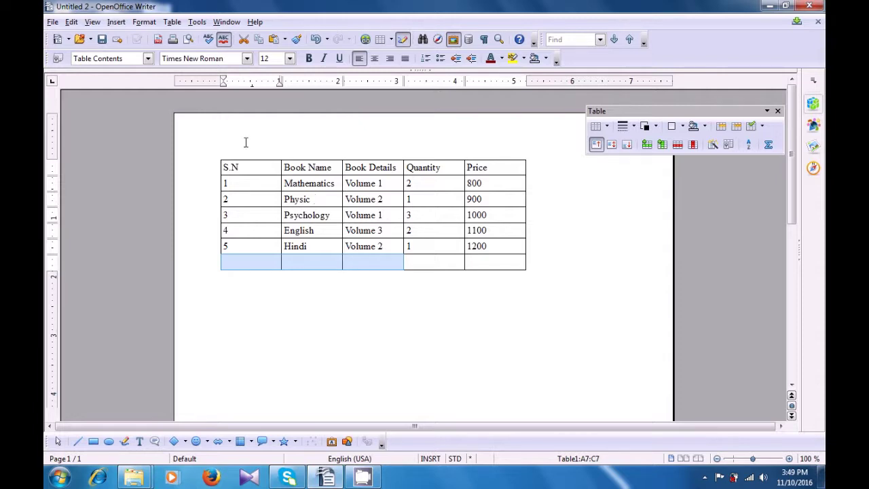
{"action": "left_click", "coordinate": [173, 23]}
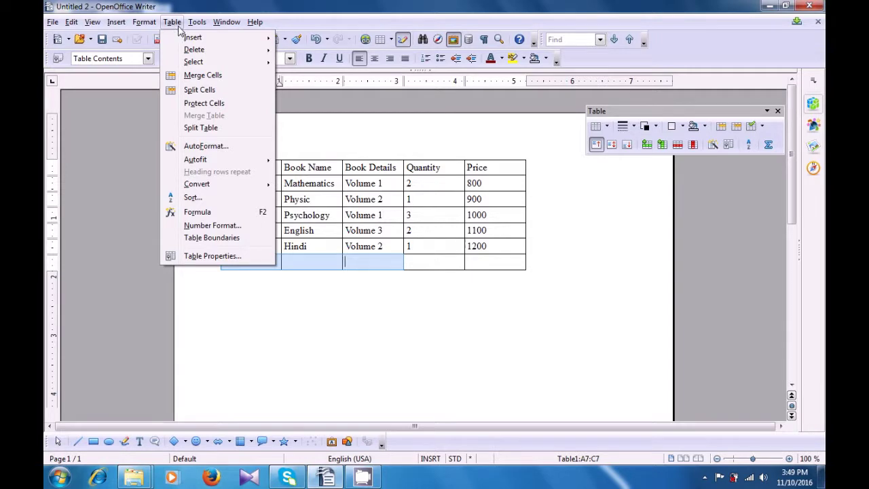
{"action": "mouse_move", "coordinate": [189, 61]}
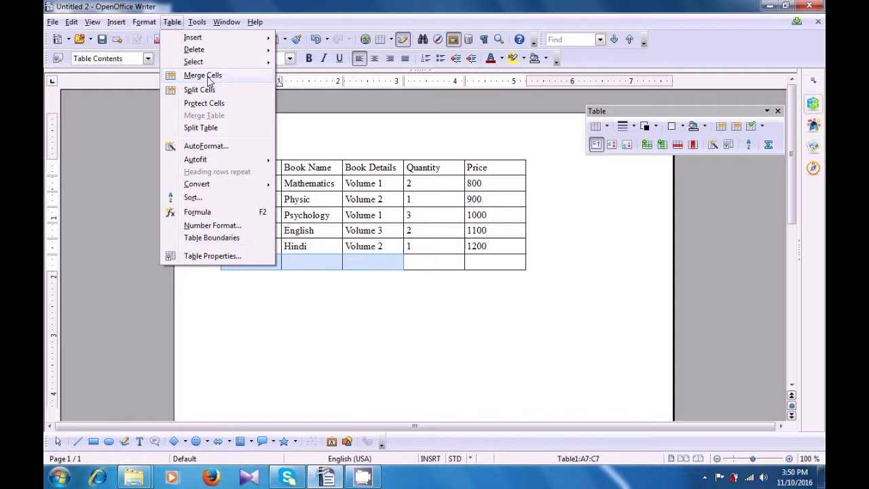
{"action": "left_click", "coordinate": [204, 76]}
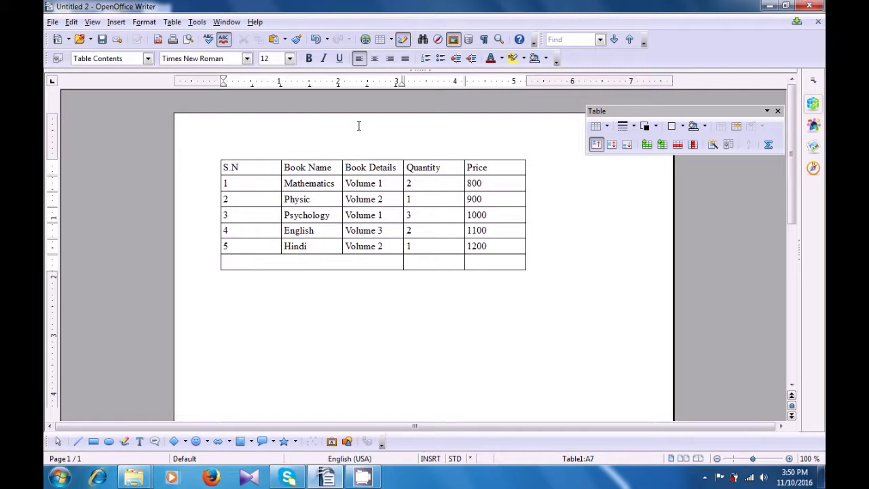
Type 'Total', centre-aligned, into the merged bottom cell.
{"action": "left_click", "coordinate": [374, 58]}
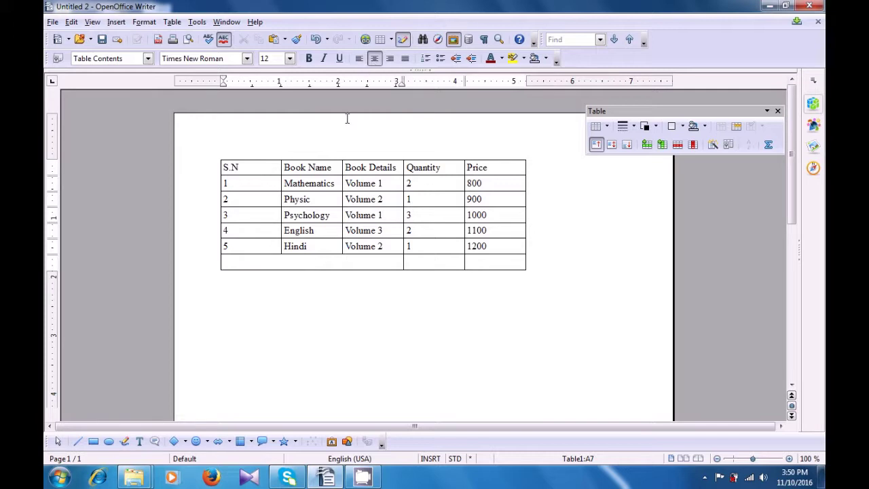
{"action": "type", "text": "Total"}
{"action": "left_click", "coordinate": [383, 292]}
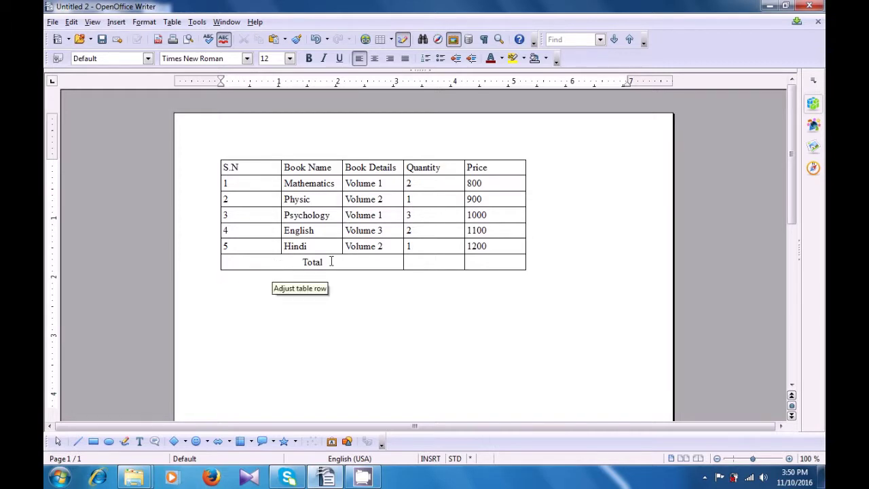
{"action": "left_click", "coordinate": [473, 263]}
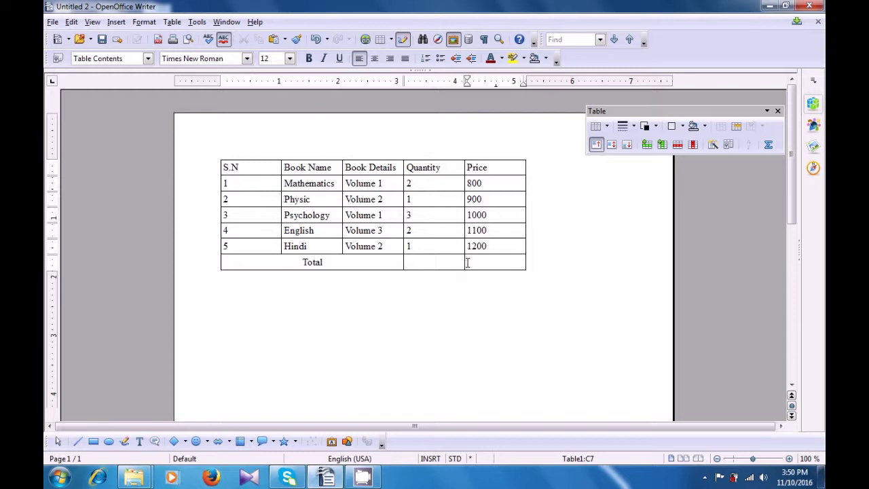
Enter the formula =sum(E2:E6) in the Total row's Price cell, giving 5000.
{"action": "key", "text": "F2"}
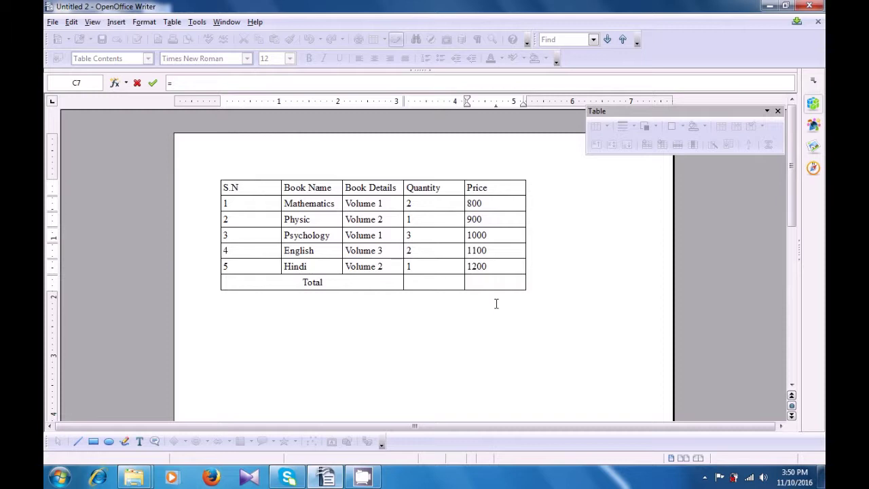
{"action": "type", "text": "sum"}
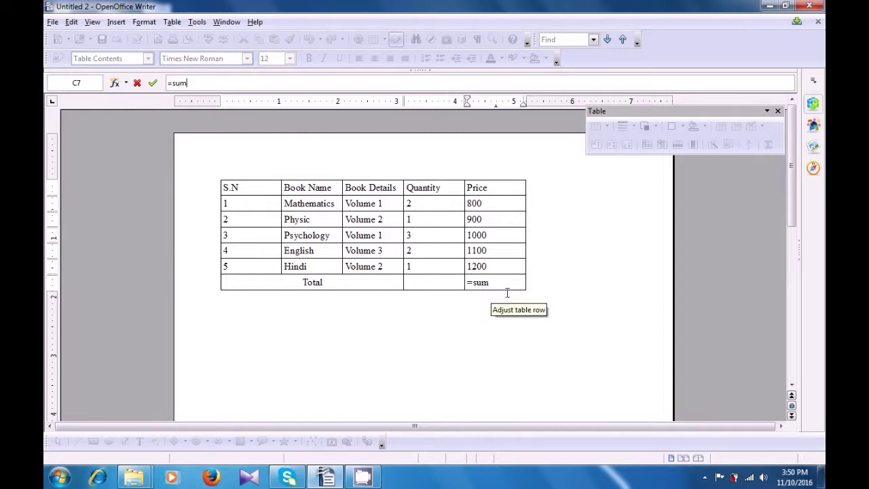
{"action": "type", "text": "("}
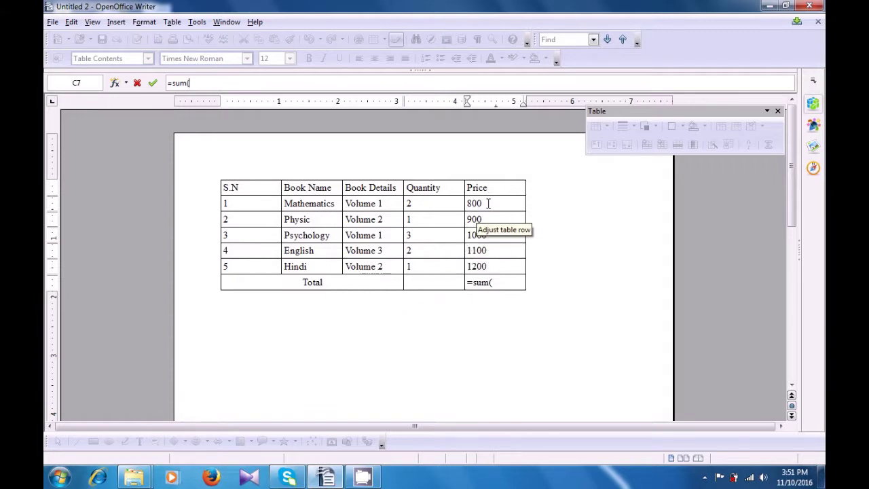
{"action": "left_click_drag", "start_coordinate": [488, 203], "coordinate": [487, 263]}
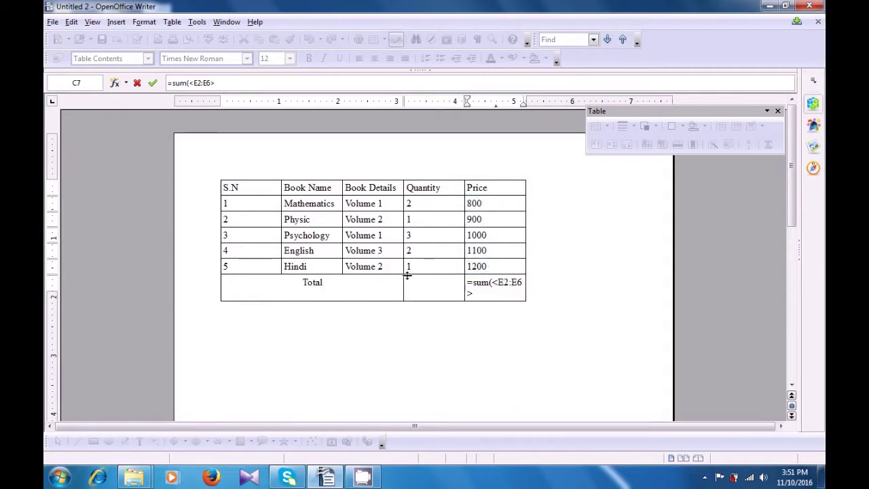
{"action": "type", "text": ")"}
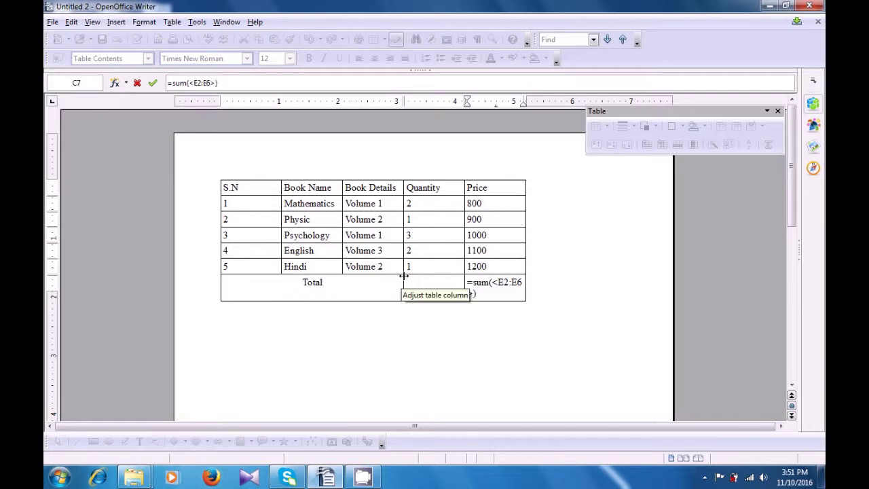
{"action": "key", "text": "Return"}
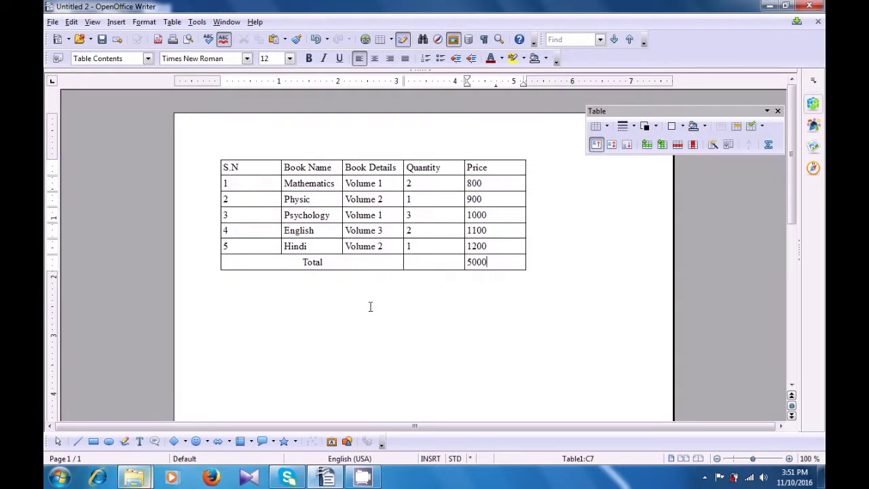
{"action": "mouse_move", "coordinate": [473, 266]}
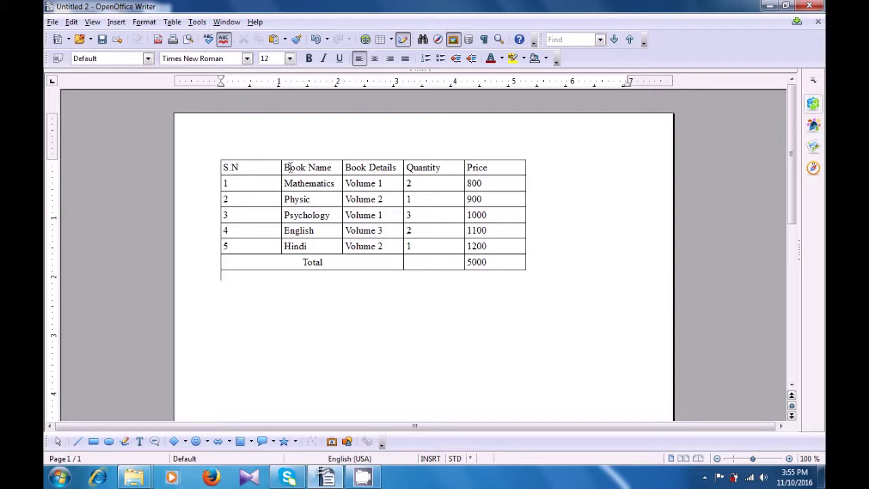
Convert the whole table to text with Tabs separators, then add an empty line after Total.
{"action": "left_click_drag", "start_coordinate": [266, 168], "coordinate": [445, 296]}
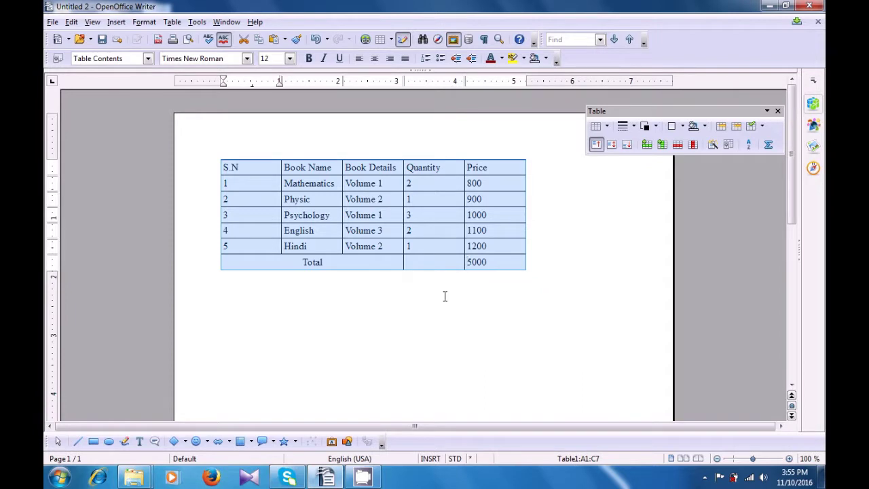
{"action": "left_click", "coordinate": [173, 22]}
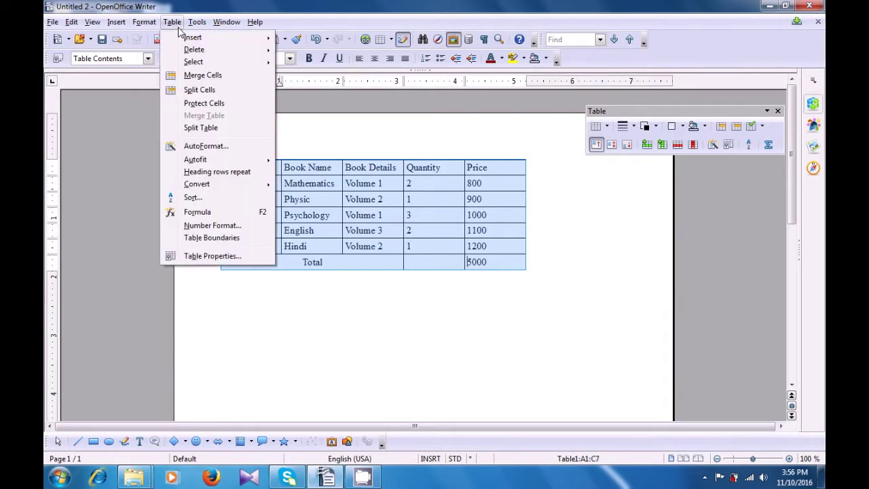
{"action": "mouse_move", "coordinate": [183, 49]}
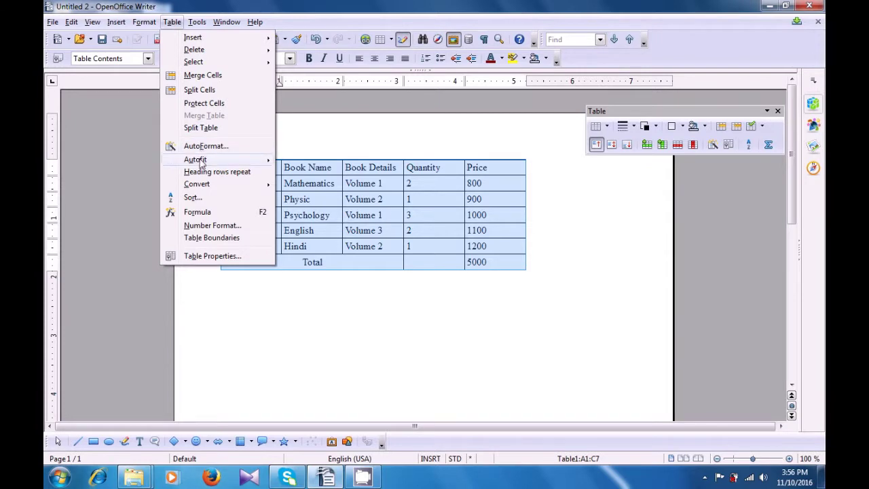
{"action": "mouse_move", "coordinate": [202, 186]}
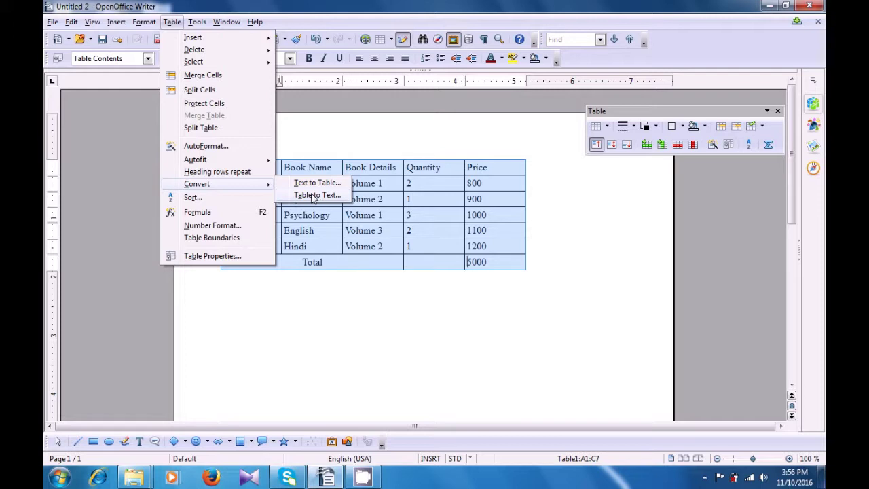
{"action": "left_click", "coordinate": [313, 196]}
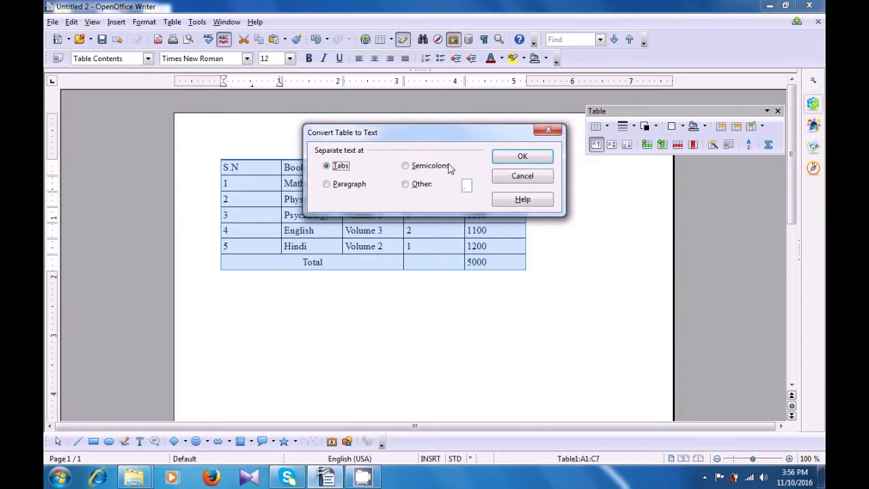
{"action": "left_click", "coordinate": [507, 159]}
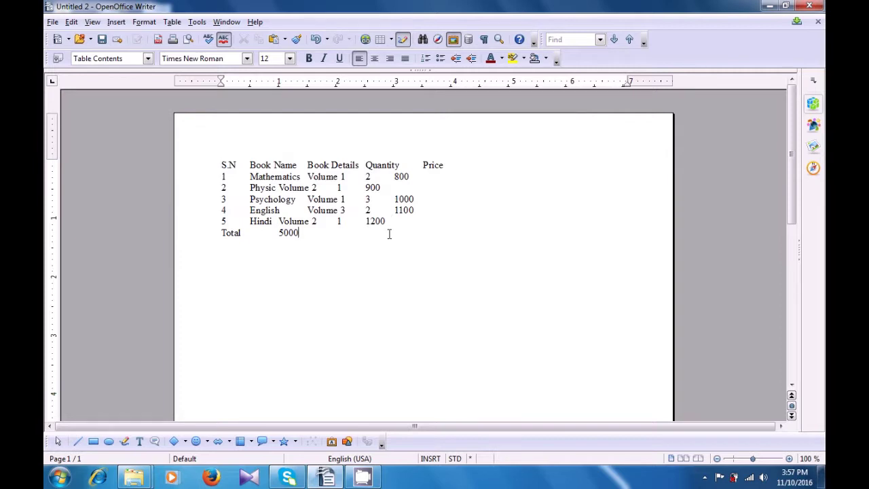
{"action": "key", "text": "Return"}
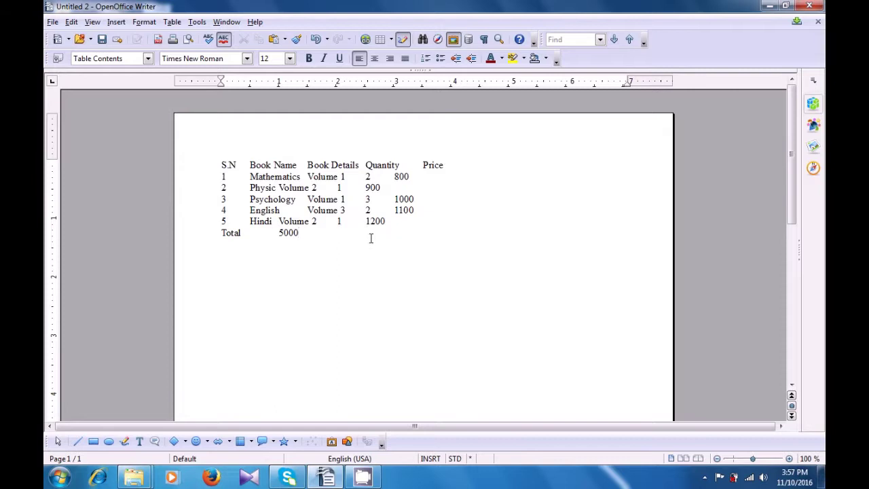
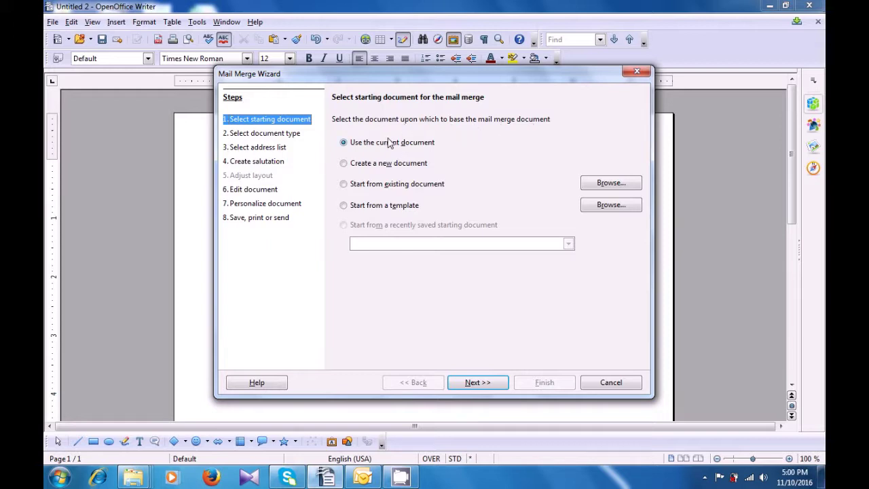
Start the merge from a new document, set the document type to E-mail message, and continue.
{"action": "left_click", "coordinate": [372, 168]}
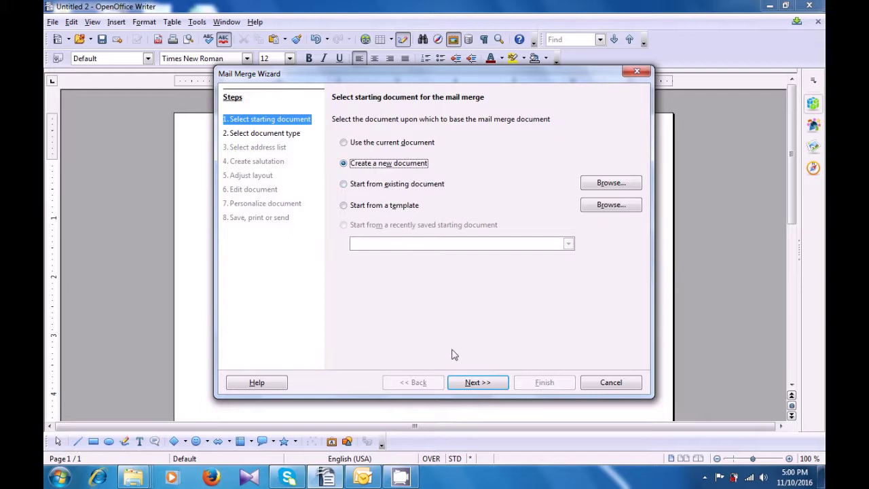
{"action": "left_click", "coordinate": [468, 383]}
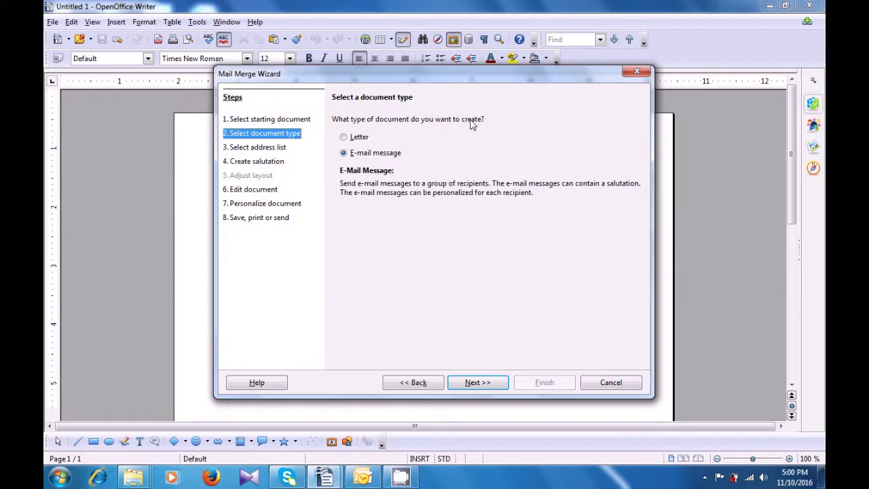
{"action": "left_click", "coordinate": [344, 139]}
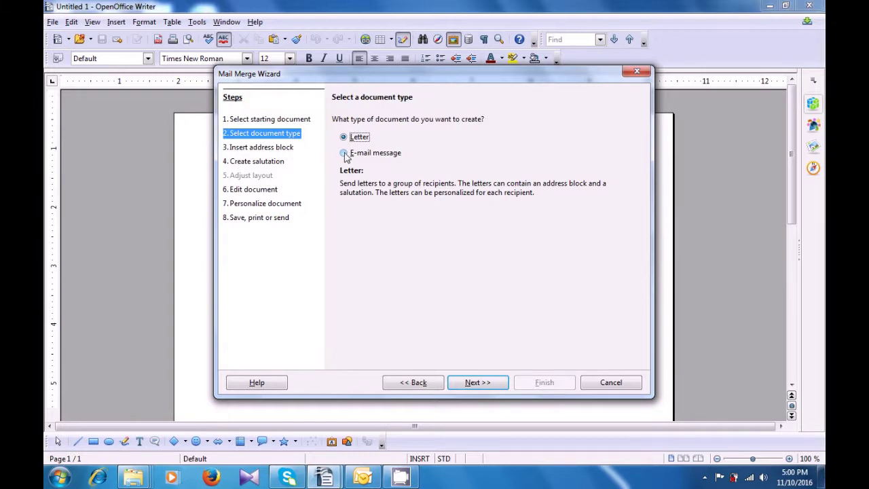
{"action": "left_click", "coordinate": [344, 153]}
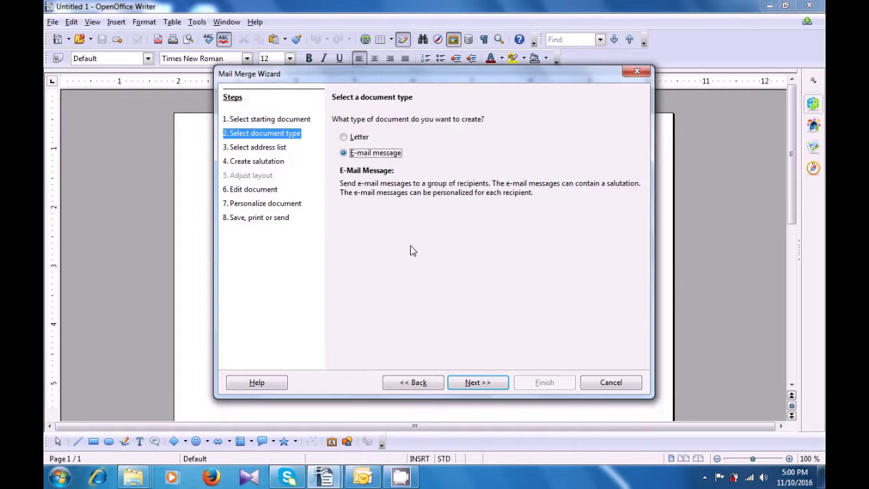
{"action": "left_click", "coordinate": [469, 385]}
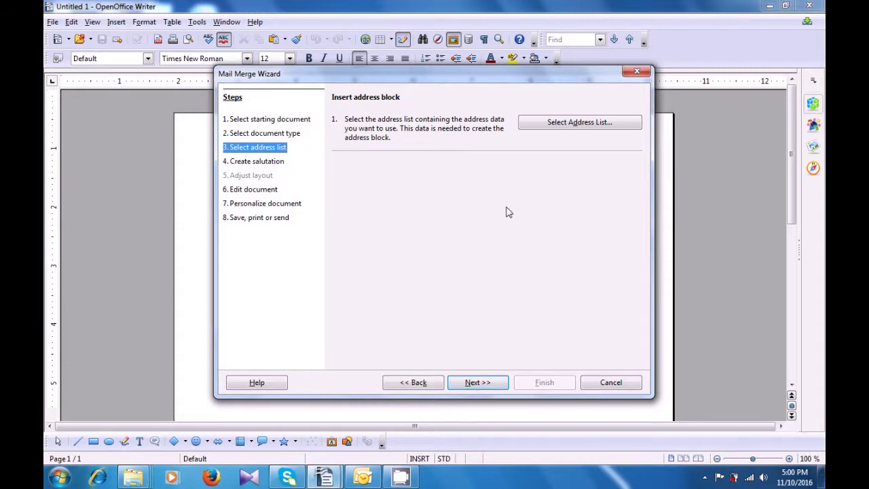
Browse the ac2, ac and aaaaaa address lists, then begin creating a new address list.
{"action": "left_click", "coordinate": [569, 132]}
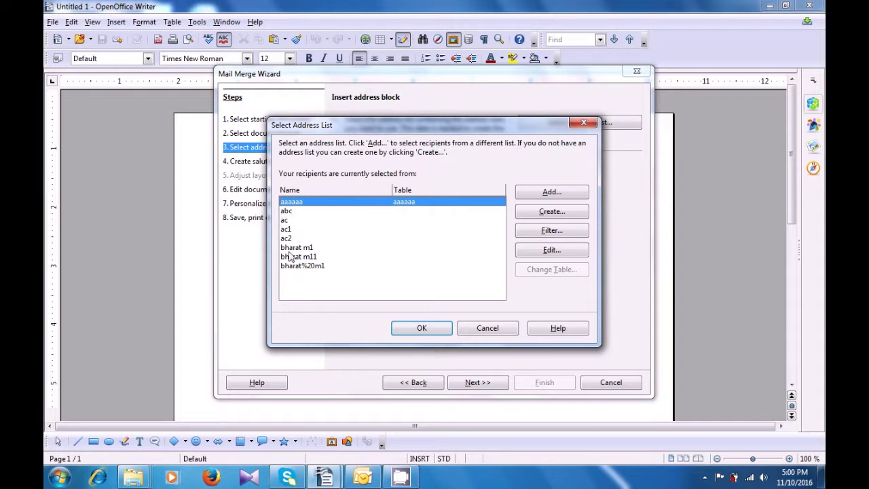
{"action": "left_click", "coordinate": [289, 239]}
{"action": "left_click", "coordinate": [290, 230]}
{"action": "left_click", "coordinate": [289, 220]}
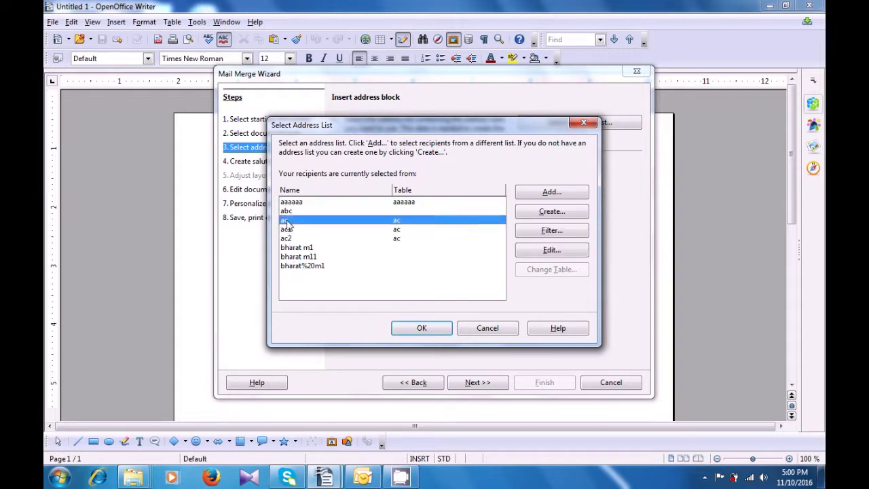
{"action": "left_click", "coordinate": [292, 204]}
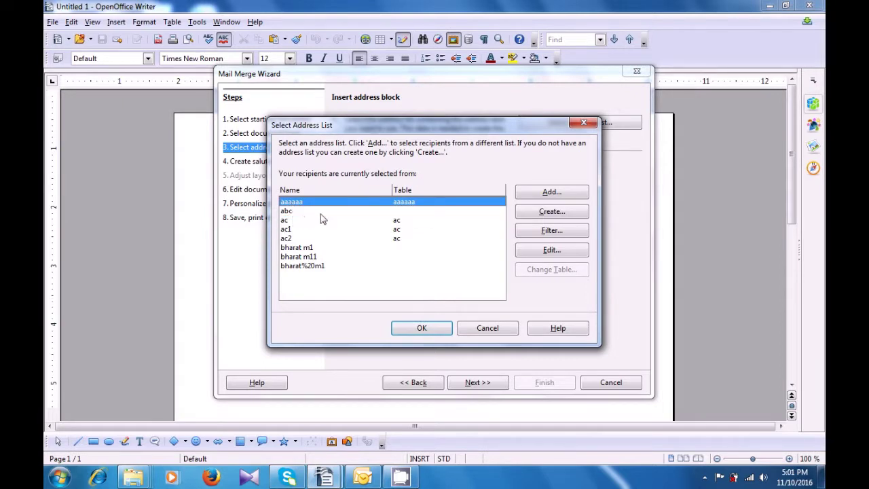
{"action": "left_click", "coordinate": [541, 216]}
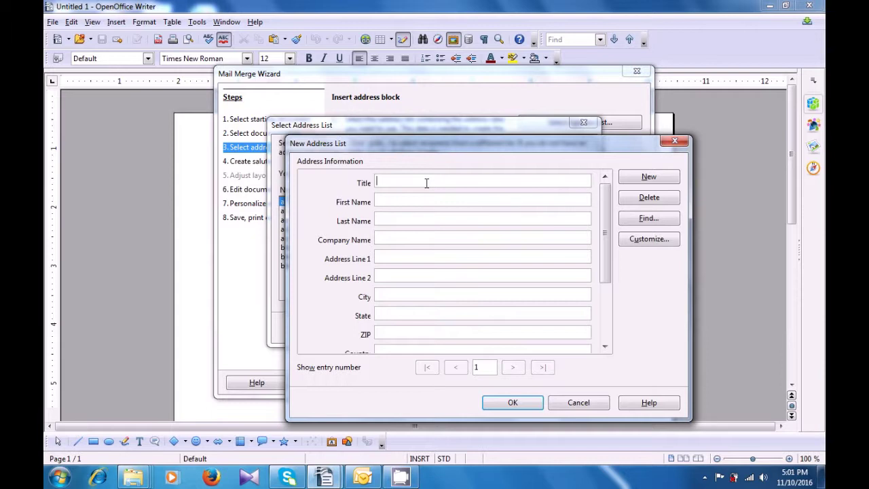
Enter the recipient's title, first and last name, and street address with city and state.
{"action": "type", "text": "Css"}
{"action": "left_click", "coordinate": [423, 198]}
{"action": "type", "text": "computer"}
{"action": "key", "text": "Tab"}
{"action": "type", "text": "Shikhsa"}
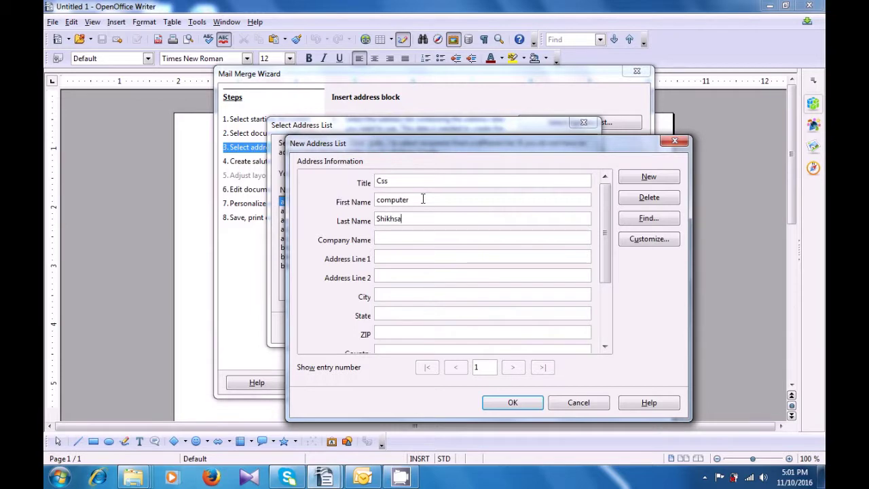
{"action": "type", "text": "CS"}
{"action": "key", "text": "Tab"}
{"action": "type", "text": "sEC"}
{"action": "key", "text": "BackSpace"}
{"action": "key", "text": "BackSpace"}
{"action": "key", "text": "BackSpace"}
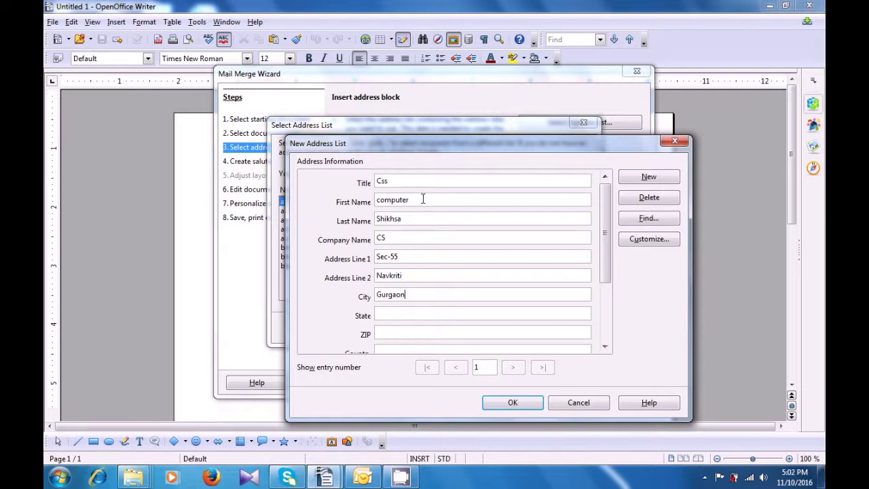
Fill in ZIP code, country India, private and business phones, e-mail address, and gender male.
{"action": "key", "text": "Tab"}
{"action": "key", "text": "Tab"}
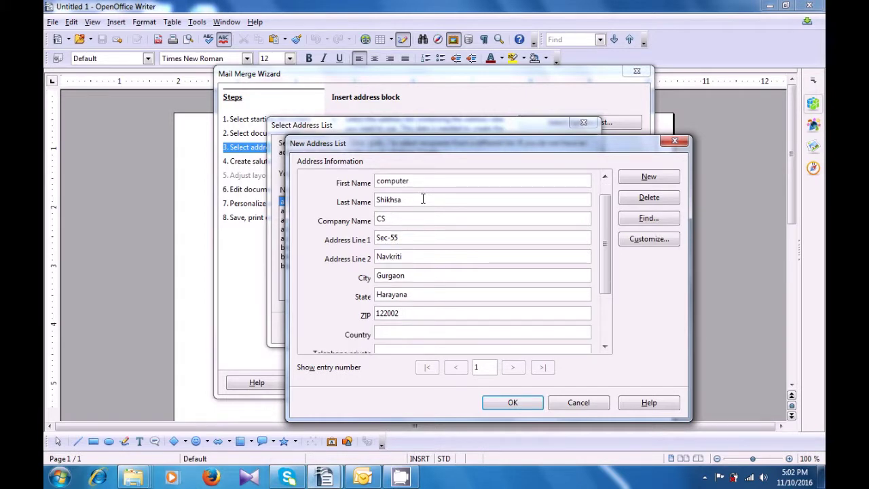
{"action": "key", "text": "Tab"}
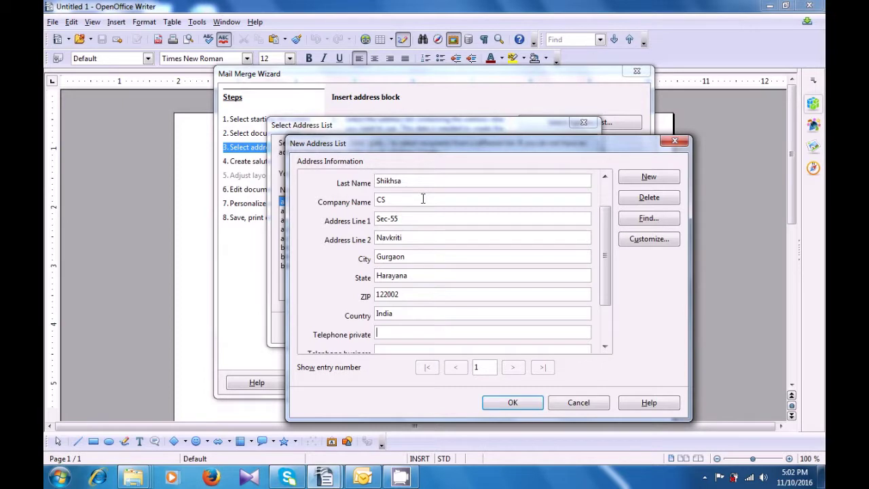
{"action": "key", "text": "Tab"}
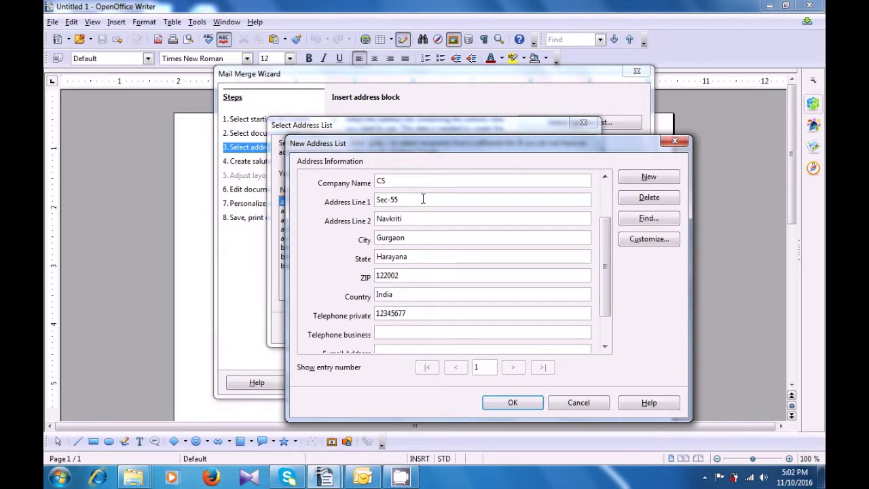
{"action": "key", "text": "Tab"}
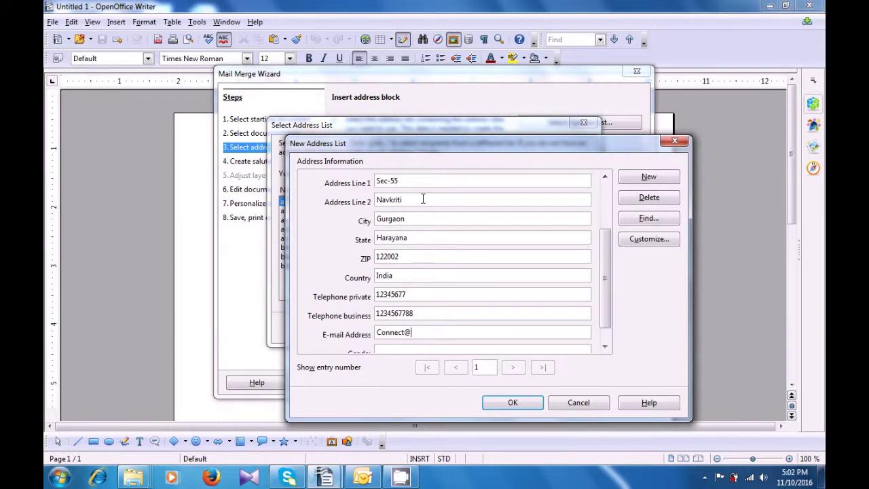
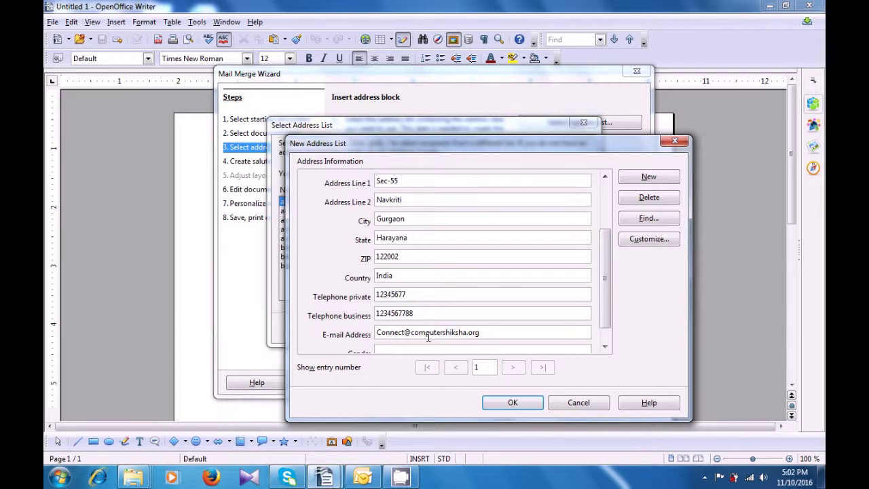
{"action": "key", "text": "Tab"}
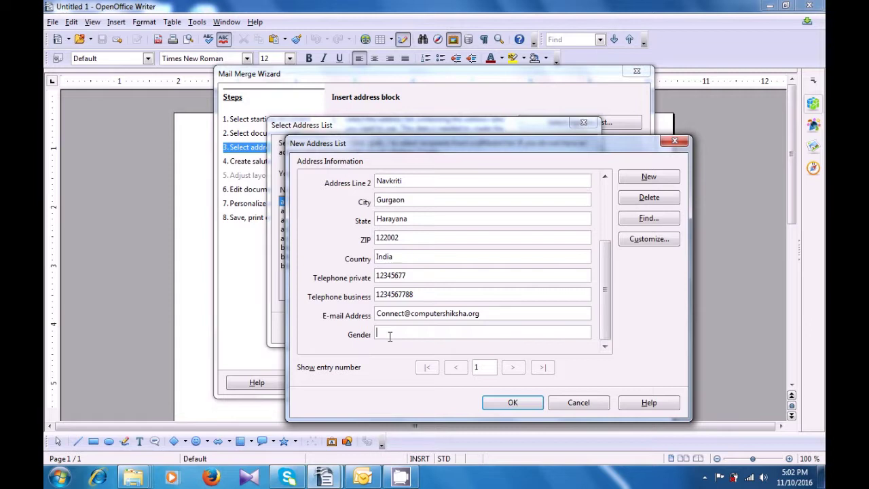
Save the recipient list as cs3, make it the current address list, and proceed.
{"action": "left_click", "coordinate": [512, 403]}
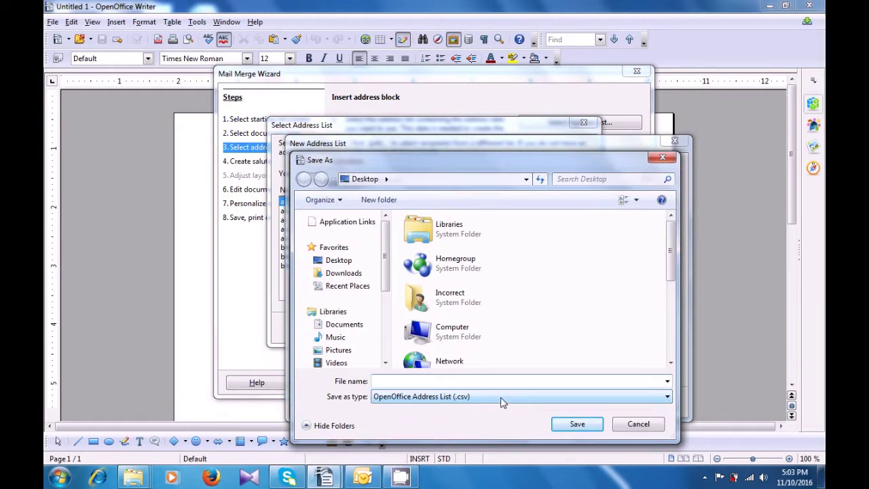
{"action": "type", "text": "cs"}
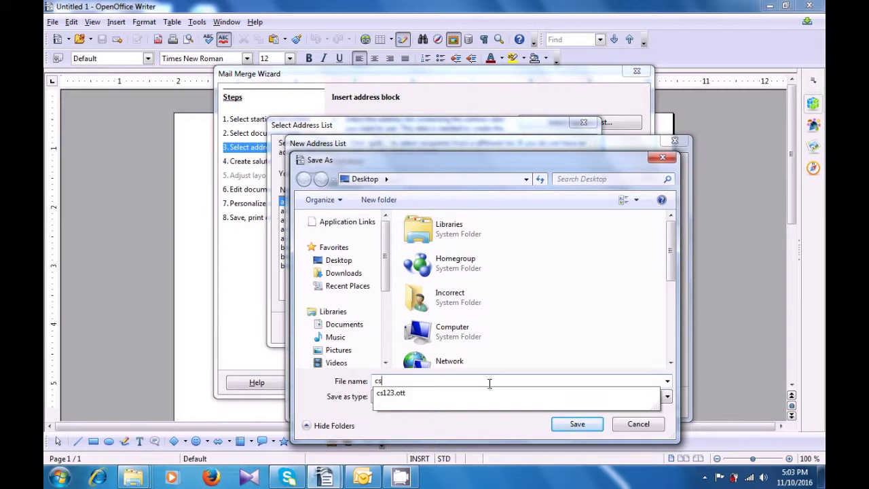
{"action": "type", "text": "3"}
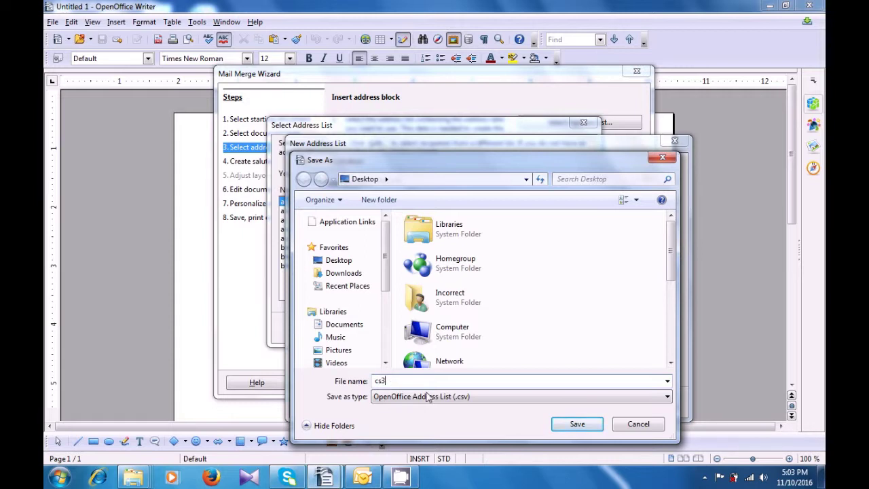
{"action": "left_click", "coordinate": [572, 428]}
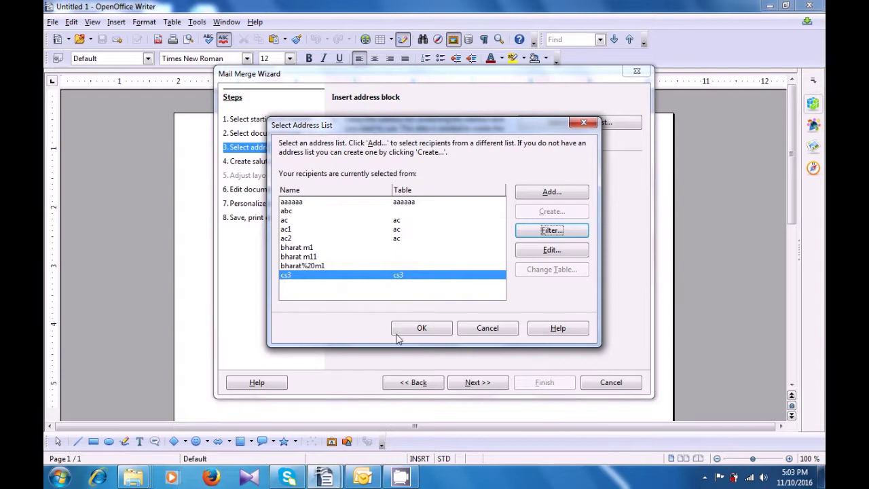
{"action": "left_click", "coordinate": [421, 330]}
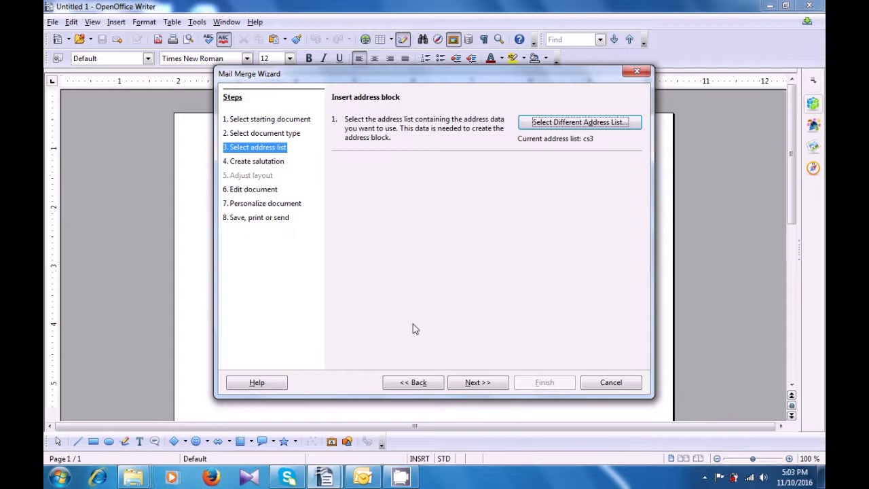
{"action": "left_click", "coordinate": [477, 383]}
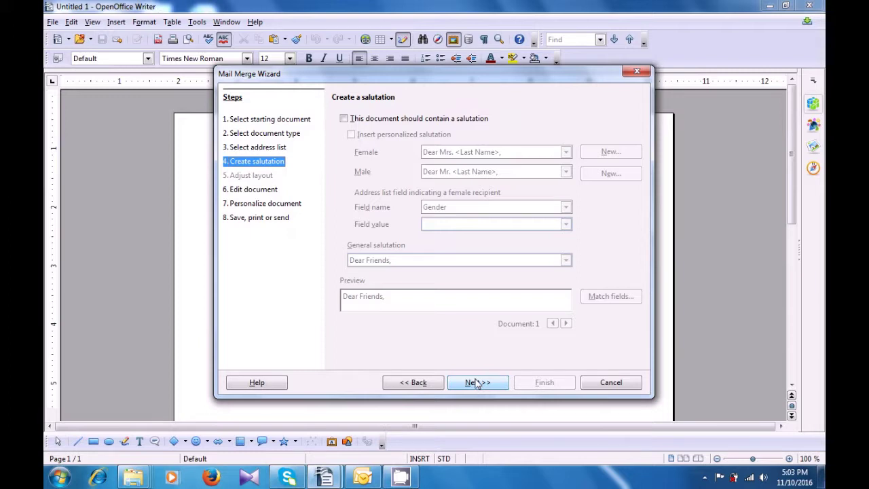
Enable a personalized salutation: Dear Mr. <Last Name>, for men, Dear Sir or Madam, generally.
{"action": "left_click", "coordinate": [344, 119]}
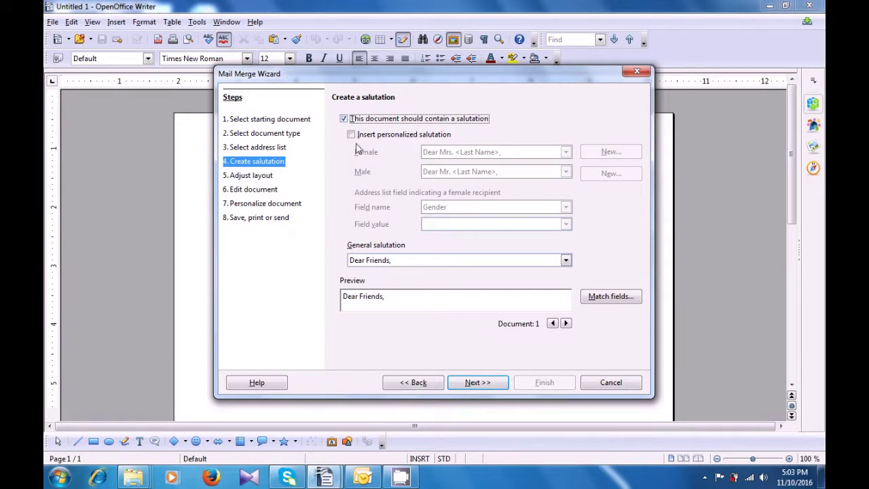
{"action": "left_click", "coordinate": [357, 138]}
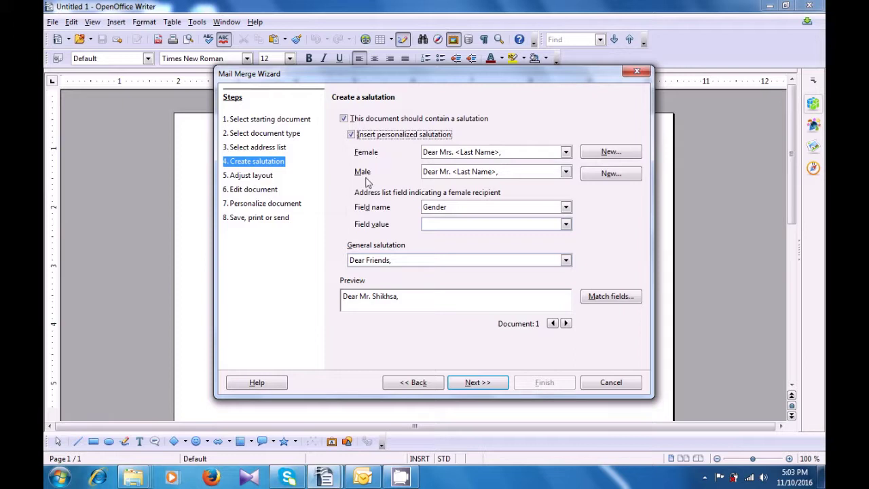
{"action": "left_click", "coordinate": [563, 174]}
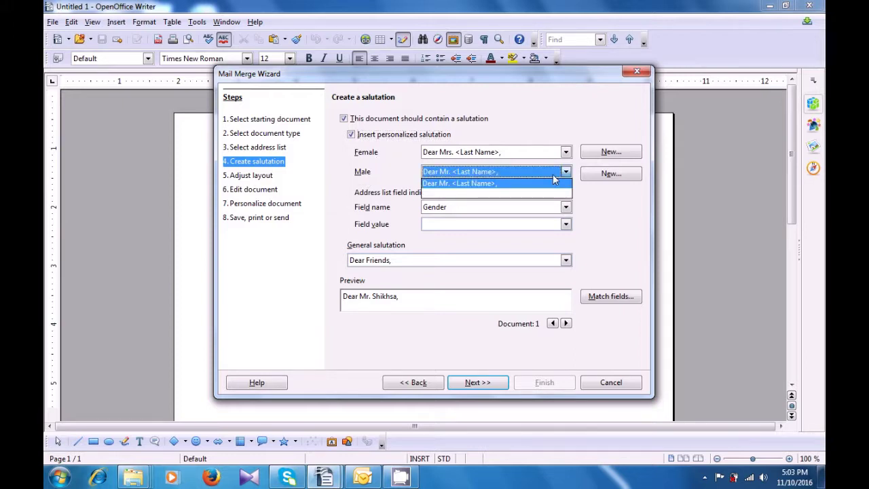
{"action": "left_click", "coordinate": [536, 186]}
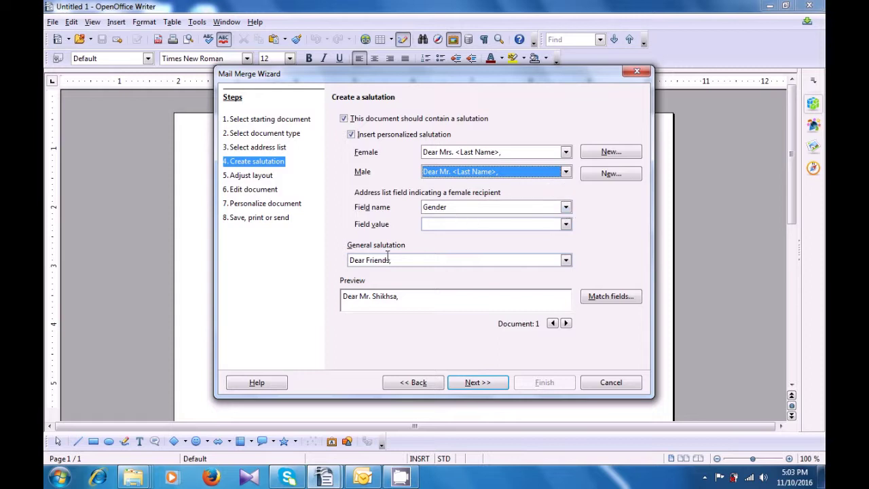
{"action": "left_click", "coordinate": [565, 260]}
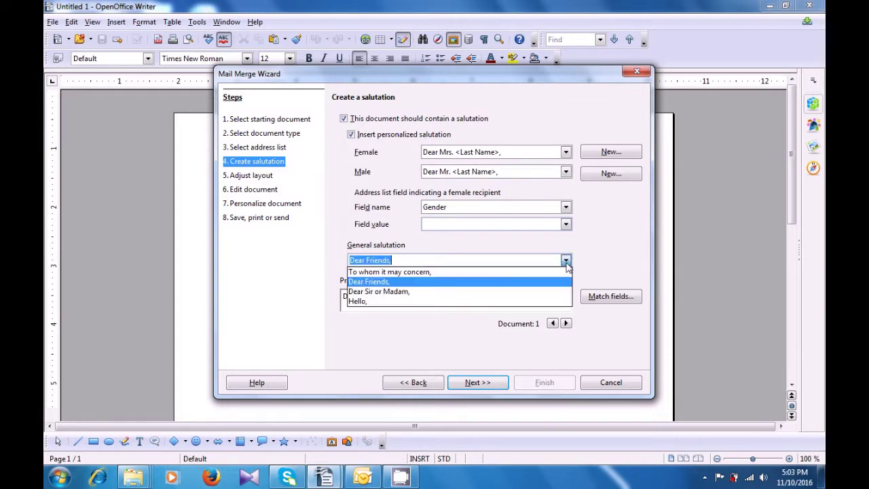
{"action": "left_click", "coordinate": [432, 292]}
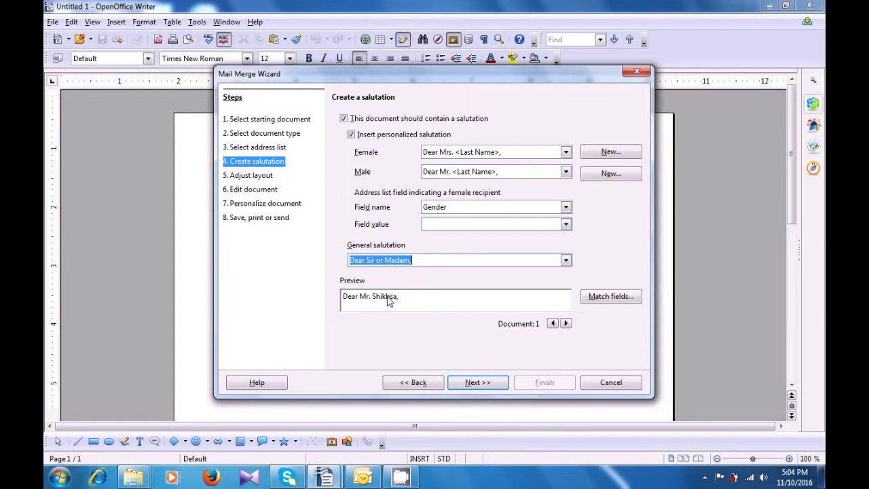
{"action": "left_click", "coordinate": [482, 383]}
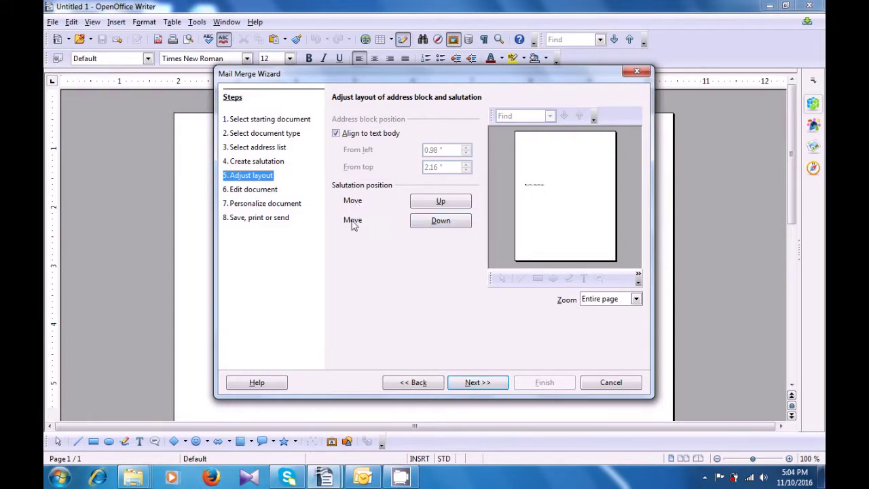
Move the salutation up eight positions, back down two, then continue to editing.
{"action": "left_click", "coordinate": [441, 201]}
{"action": "left_click", "coordinate": [440, 202]}
{"action": "left_click", "coordinate": [441, 202]}
{"action": "left_click", "coordinate": [441, 202]}
{"action": "left_click", "coordinate": [441, 202]}
{"action": "left_click", "coordinate": [441, 202]}
{"action": "left_click", "coordinate": [441, 201]}
{"action": "left_click", "coordinate": [441, 201]}
{"action": "left_click", "coordinate": [441, 221]}
{"action": "left_click", "coordinate": [441, 220]}
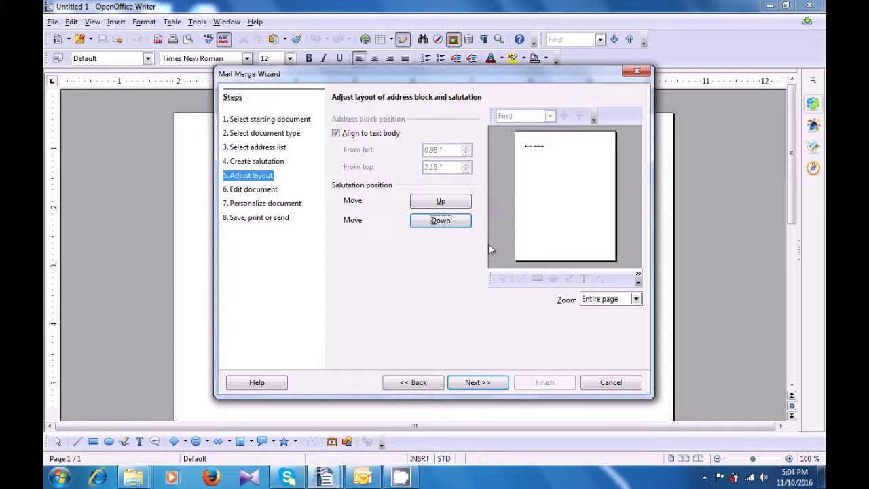
{"action": "left_click", "coordinate": [478, 383]}
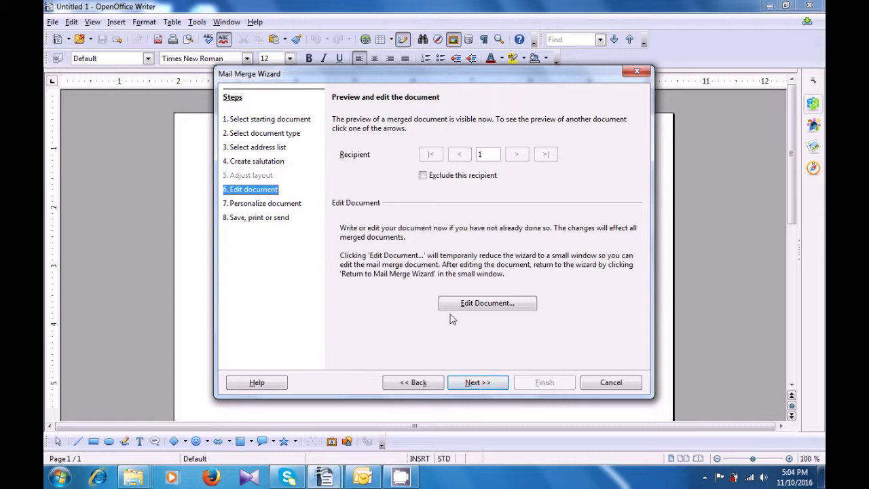
Open the merged letter to inspect its salutations, return to the wizard, and continue.
{"action": "left_click", "coordinate": [487, 303]}
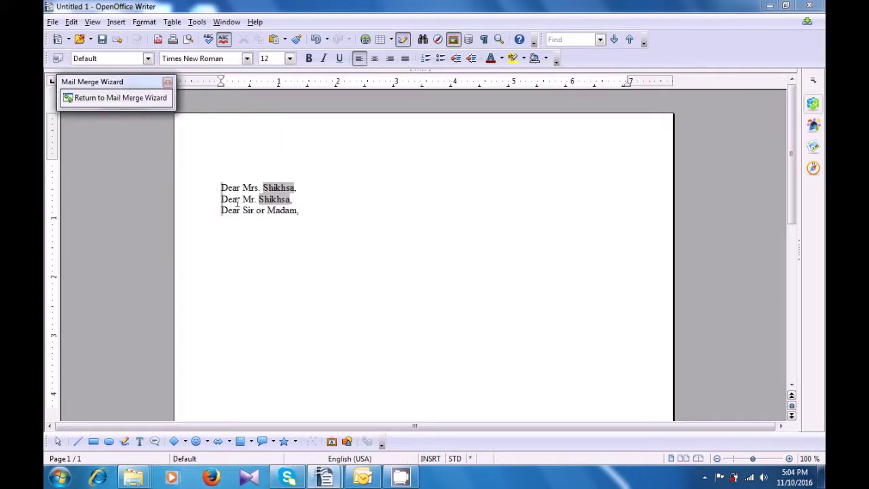
{"action": "left_click", "coordinate": [305, 190]}
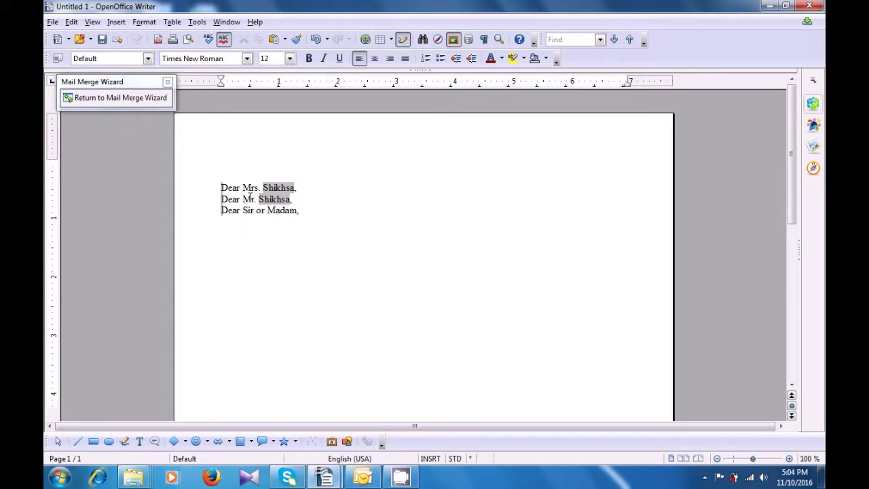
{"action": "left_click", "coordinate": [117, 99]}
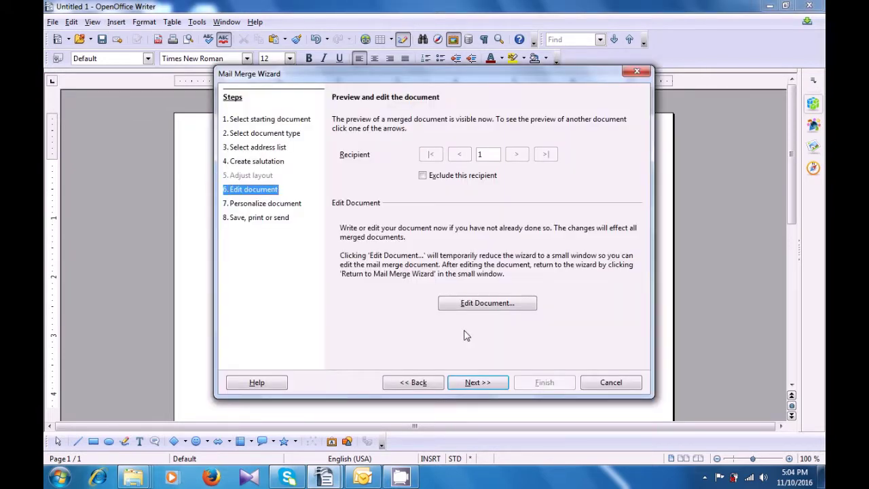
{"action": "left_click", "coordinate": [477, 382]}
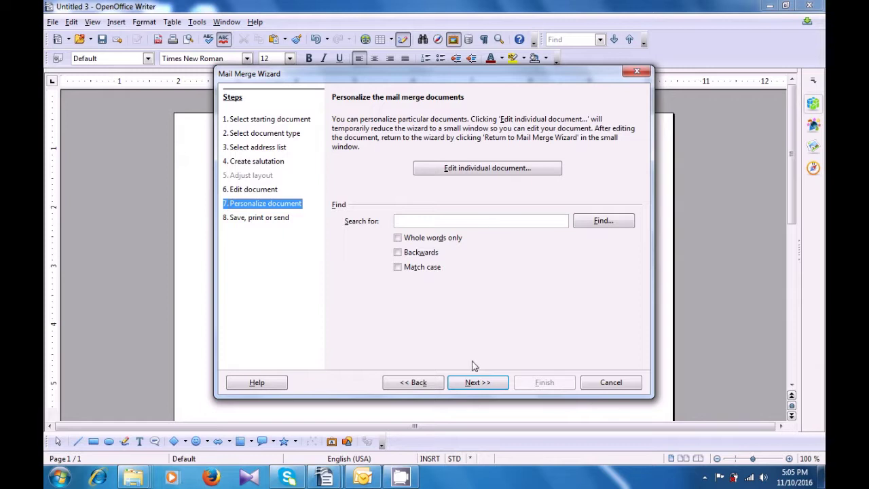
On the final step, try saving a record range, then choose Print merged document.
{"action": "left_click", "coordinate": [475, 383]}
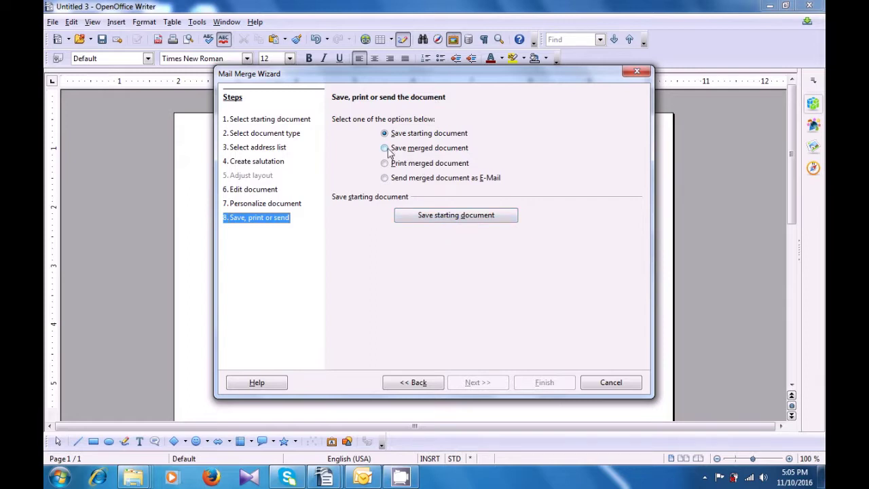
{"action": "left_click", "coordinate": [385, 148]}
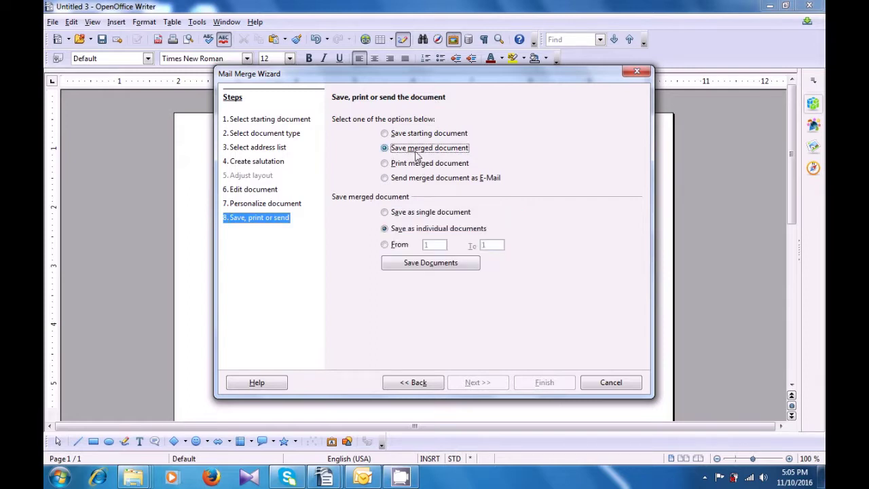
{"action": "left_click", "coordinate": [395, 248]}
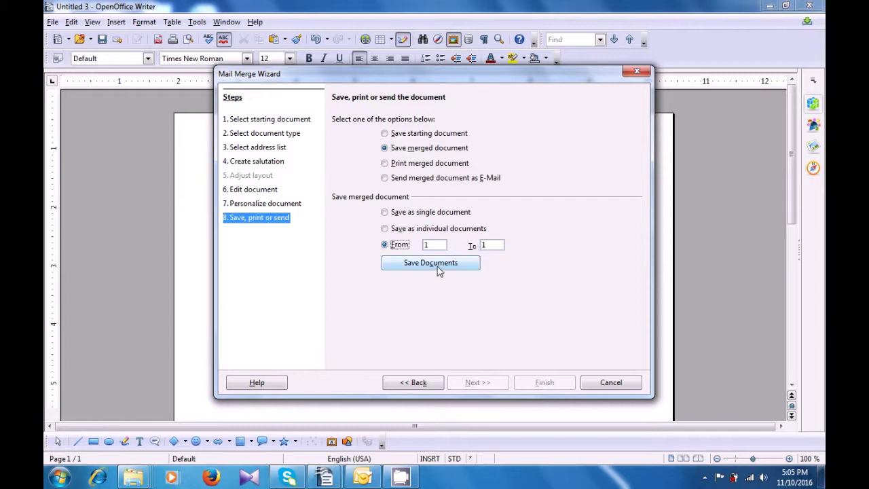
{"action": "left_click", "coordinate": [384, 165]}
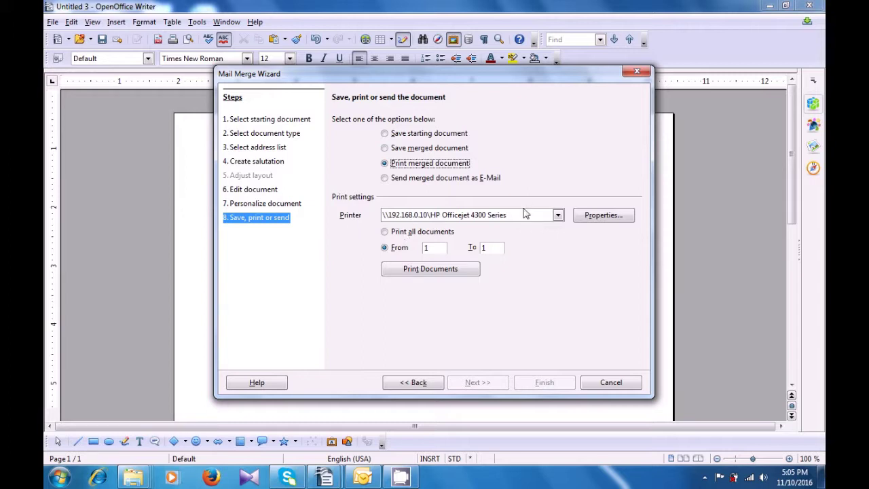
Check the printer list without changes, then switch output to Send merged document as E-Mail.
{"action": "left_click", "coordinate": [556, 215]}
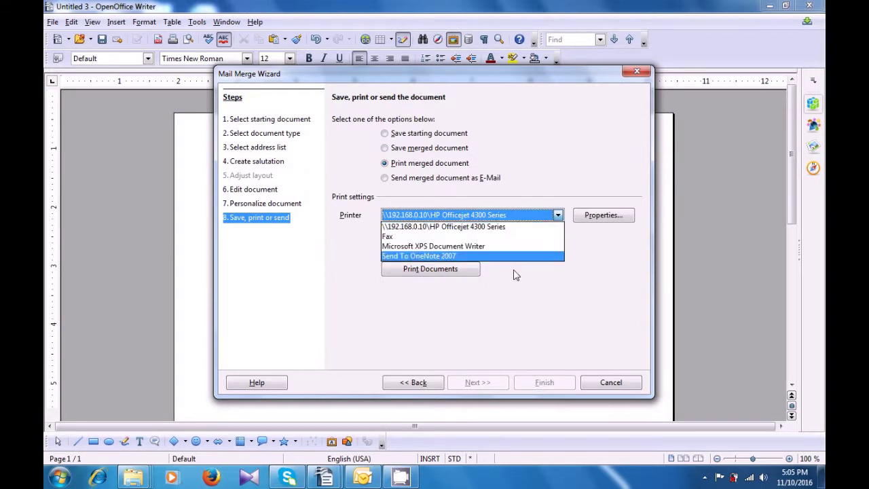
{"action": "left_click", "coordinate": [527, 297]}
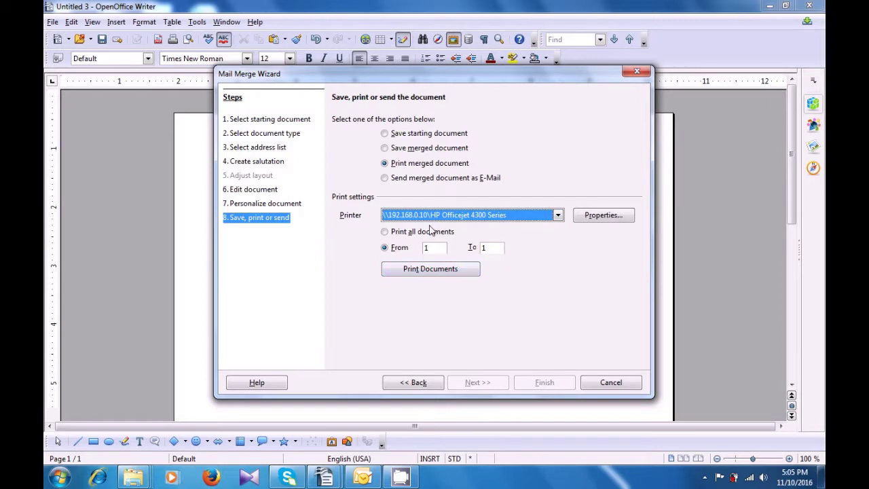
{"action": "left_click", "coordinate": [391, 180]}
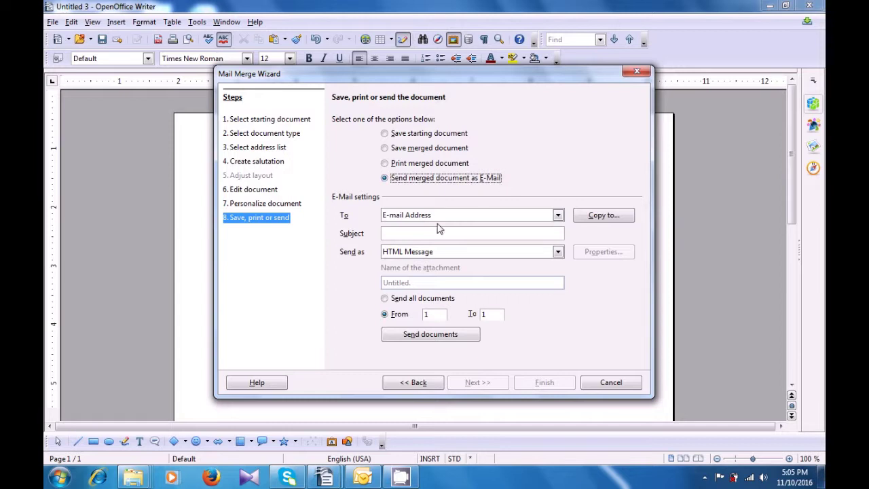
Keep E-mail Address as recipient field, set subject 'hi', and send the documents.
{"action": "left_click", "coordinate": [556, 216]}
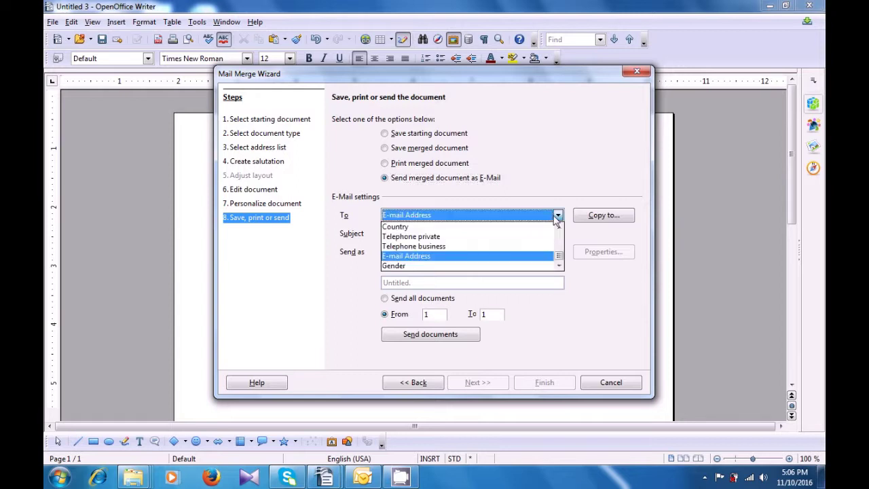
{"action": "left_click", "coordinate": [501, 257]}
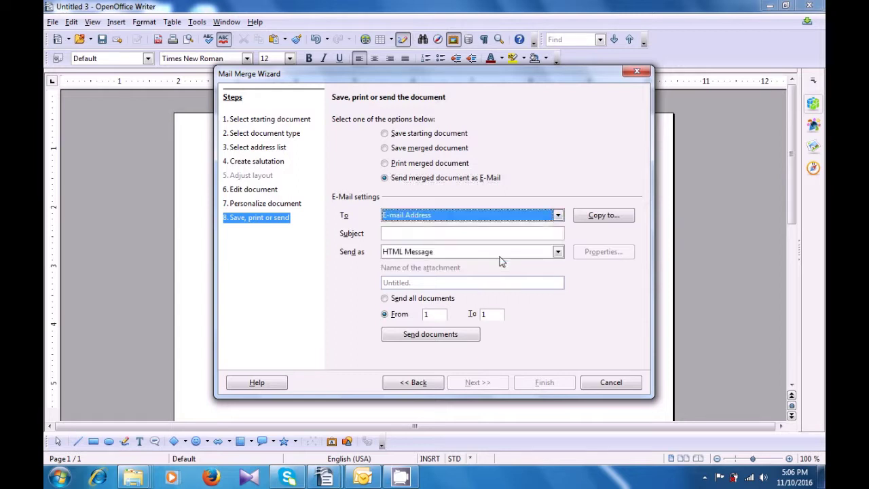
{"action": "left_click", "coordinate": [434, 233]}
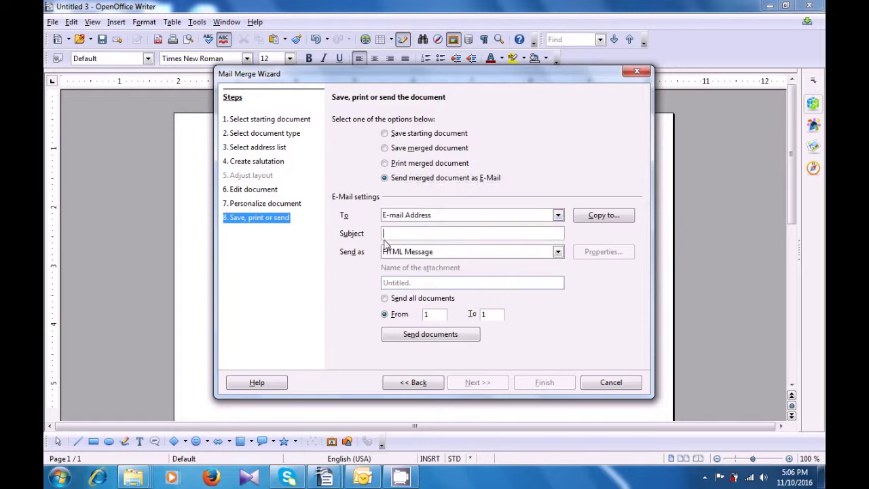
{"action": "type", "text": "hi"}
{"action": "left_click", "coordinate": [415, 334]}
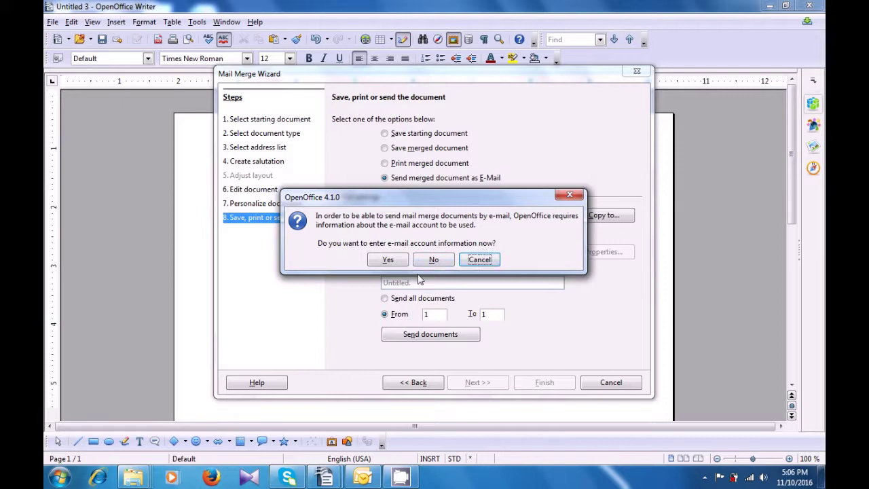
Accept the e-mail account prompt, then dismiss the Mail Merge E-mail settings without filling them in.
{"action": "left_click", "coordinate": [388, 261]}
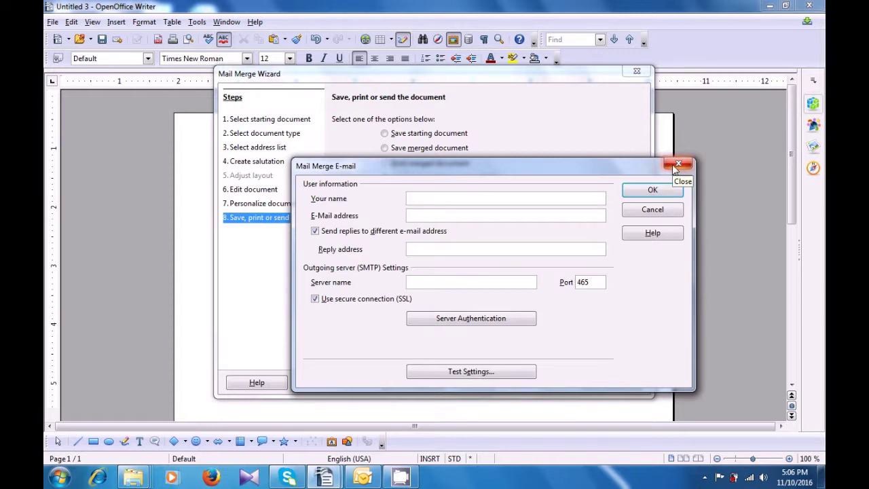
{"action": "left_click", "coordinate": [673, 166]}
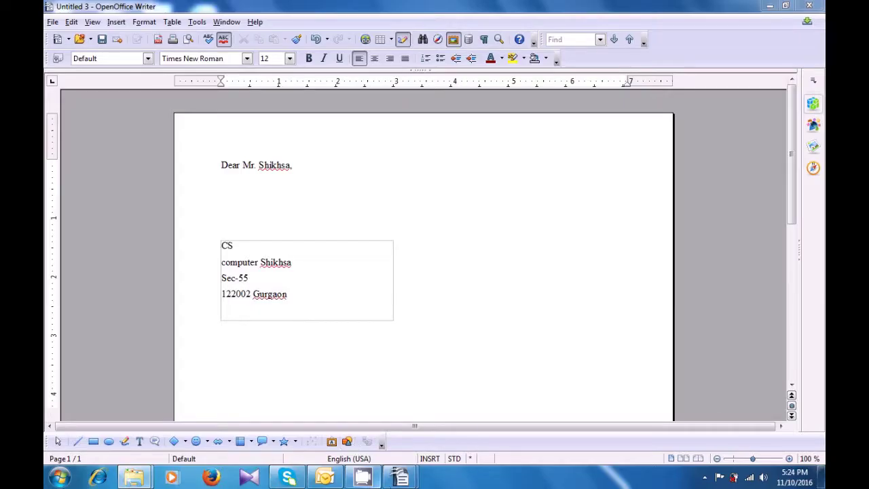
Switch to the Untitled 2 book-list document and bring up the Tools > Macros submenu.
{"action": "mouse_move", "coordinate": [399, 479]}
{"action": "left_click", "coordinate": [334, 413]}
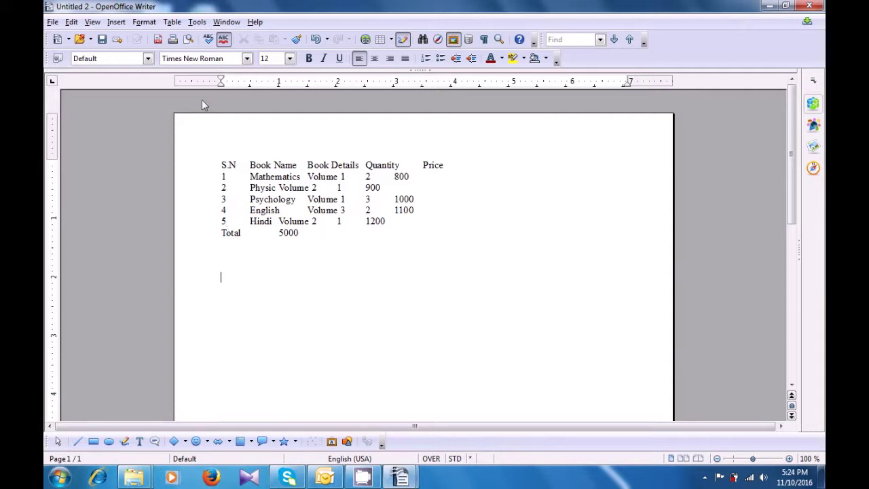
{"action": "left_click", "coordinate": [197, 22]}
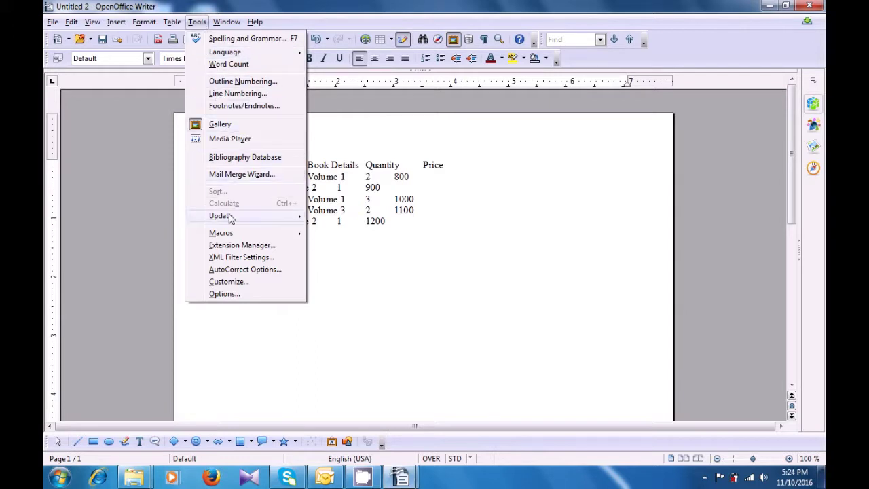
{"action": "mouse_move", "coordinate": [229, 235]}
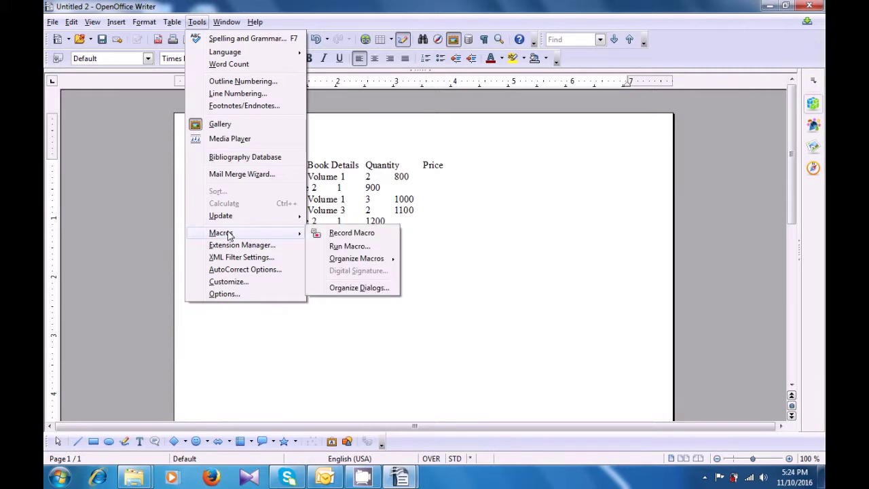
Record a macro typing 'This class is being conducted under the aegis of computer shiksha' below the table.
{"action": "left_click", "coordinate": [352, 233]}
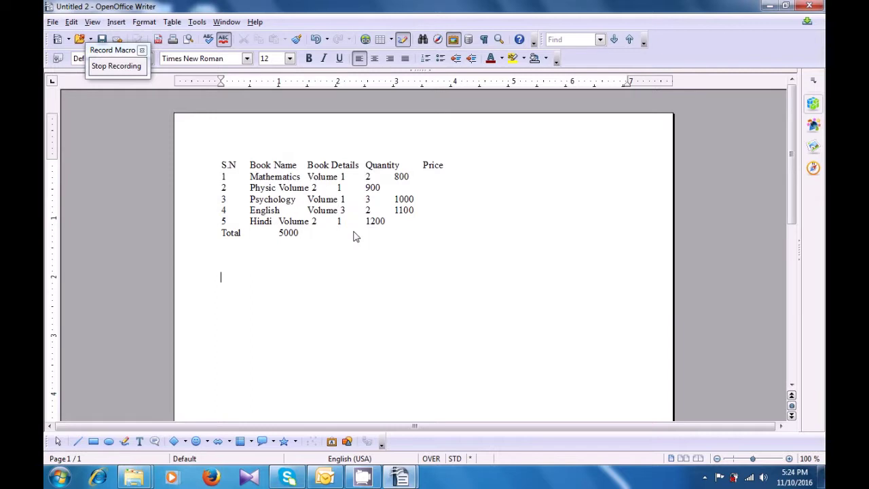
{"action": "left_click", "coordinate": [318, 273]}
{"action": "type", "text": "This class is being"}
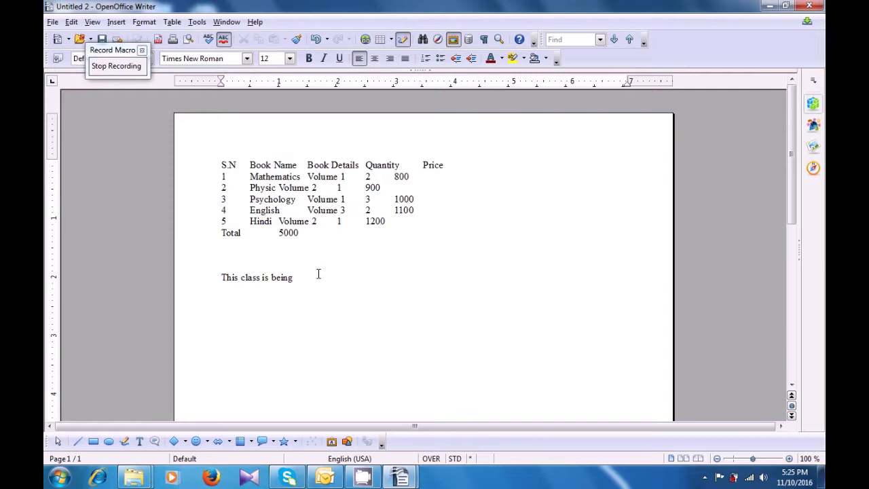
{"action": "type", "text": "conducted under the a"}
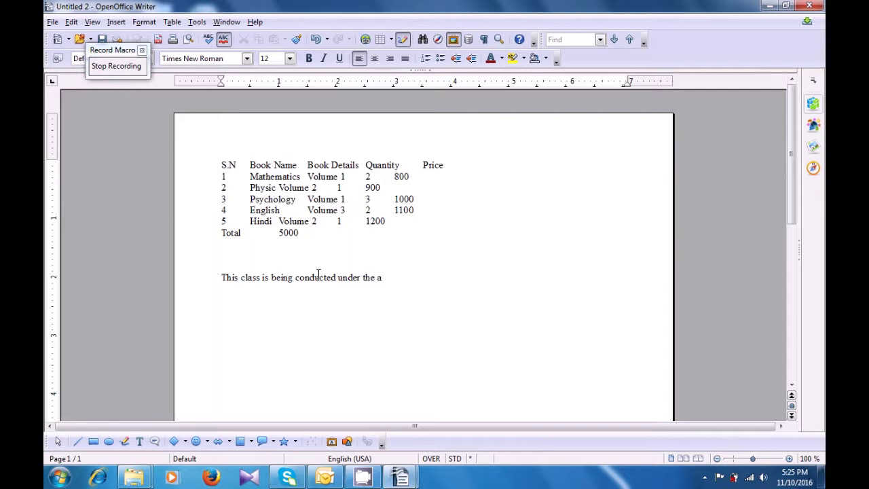
{"action": "type", "text": "egis of computer shiksha"}
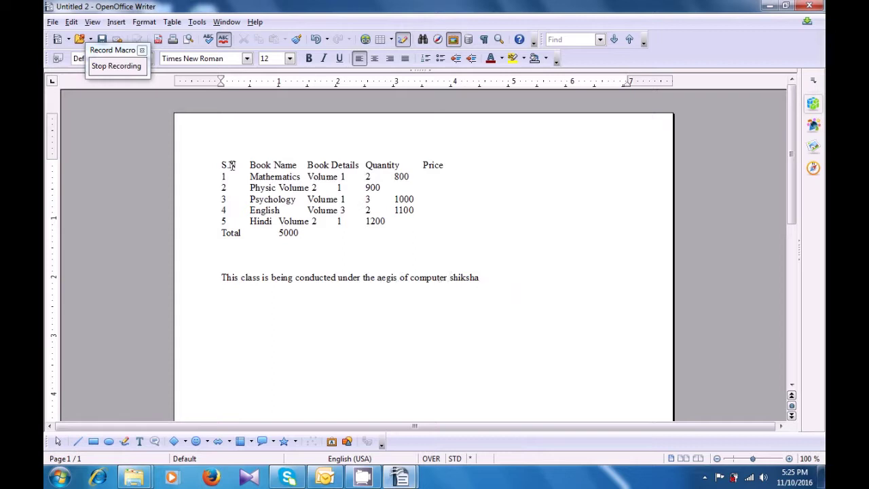
{"action": "left_click", "coordinate": [117, 65]}
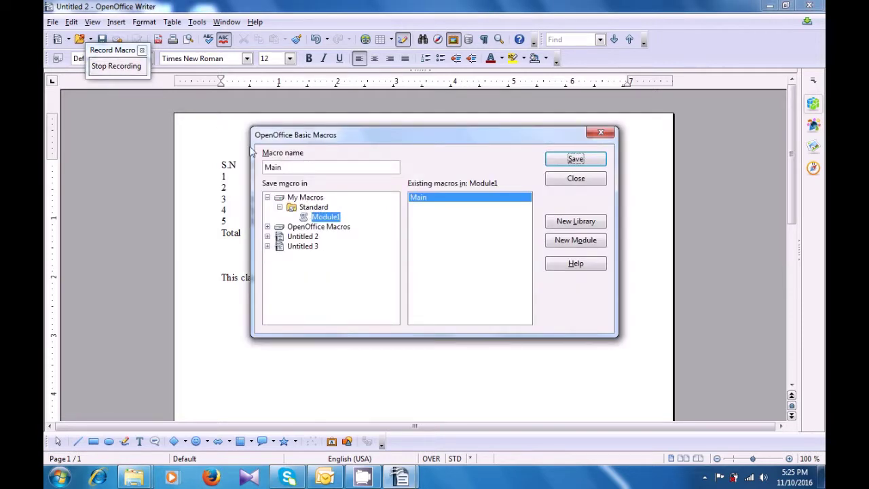
Rename the recorded macro from Main to abc1 and save it in Module1.
{"action": "left_click", "coordinate": [299, 167]}
{"action": "key", "text": "BackSpace"}
{"action": "key", "text": "BackSpace"}
{"action": "key", "text": "BackSpace"}
{"action": "key", "text": "BackSpace"}
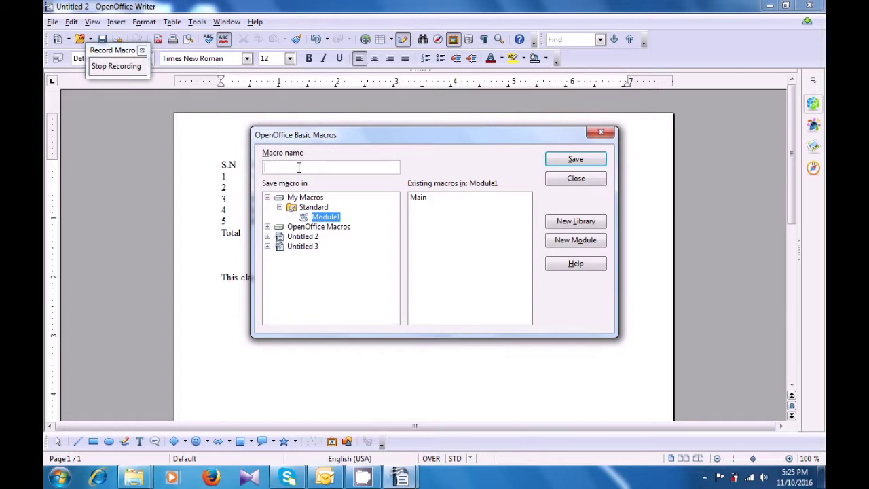
{"action": "type", "text": "abc1"}
{"action": "left_click", "coordinate": [562, 164]}
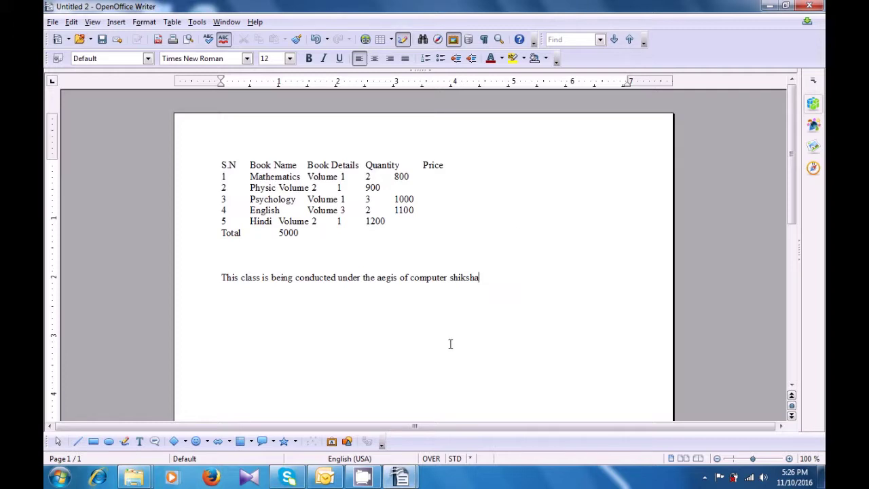
Return to the Untitled 3 letter and show the Tools > Macros > Organize Macros language options.
{"action": "mouse_move", "coordinate": [401, 477]}
{"action": "left_click", "coordinate": [457, 429]}
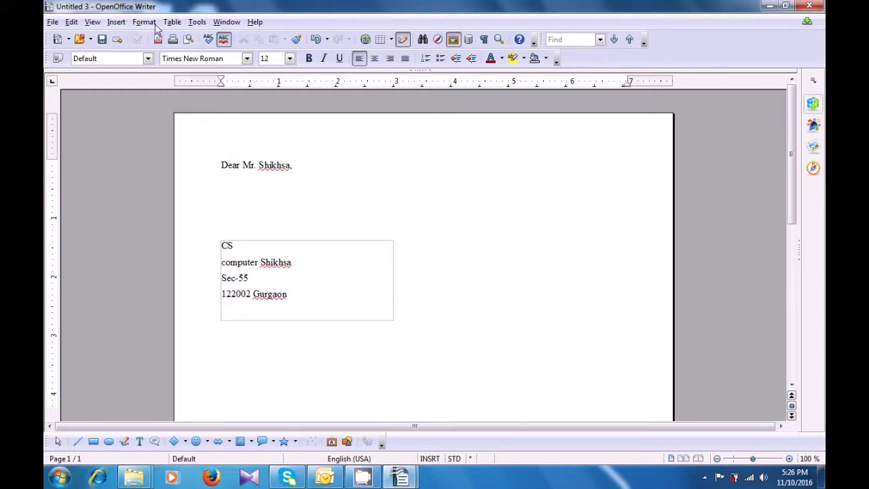
{"action": "left_click", "coordinate": [196, 23]}
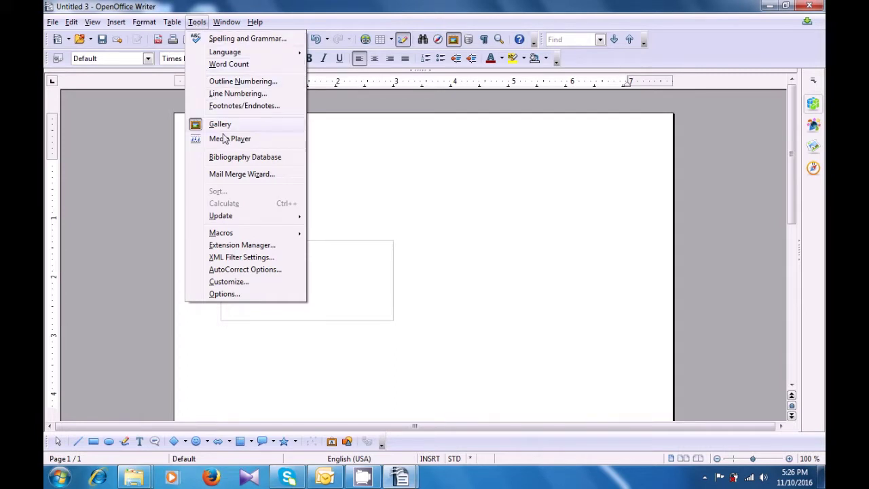
{"action": "mouse_move", "coordinate": [229, 238]}
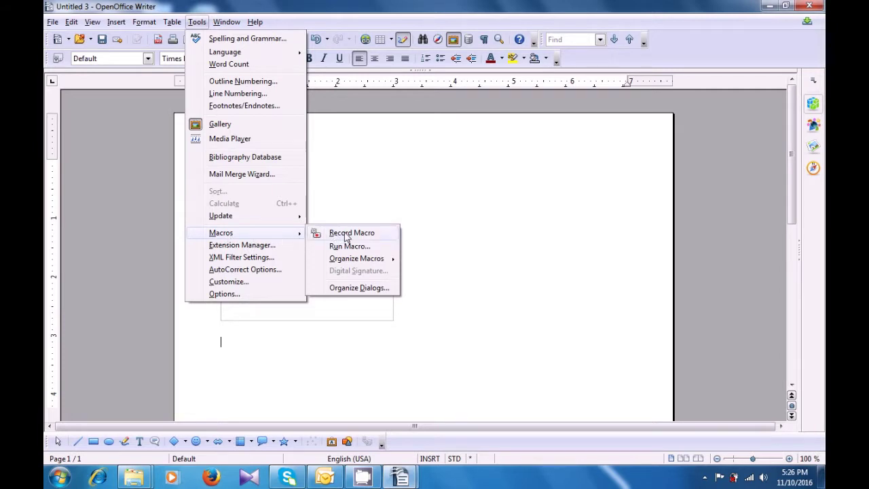
{"action": "mouse_move", "coordinate": [354, 263]}
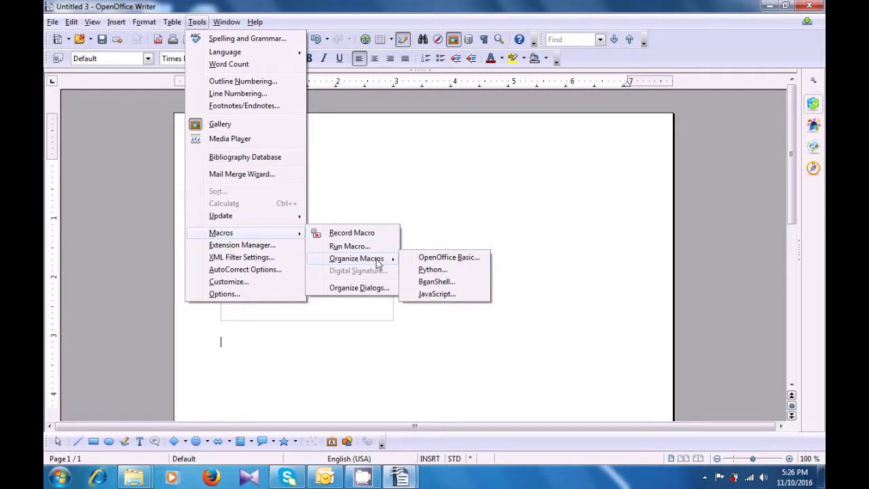
Run the abc1 macro from Module1 in the OpenOffice Basic macro manager.
{"action": "left_click", "coordinate": [454, 259]}
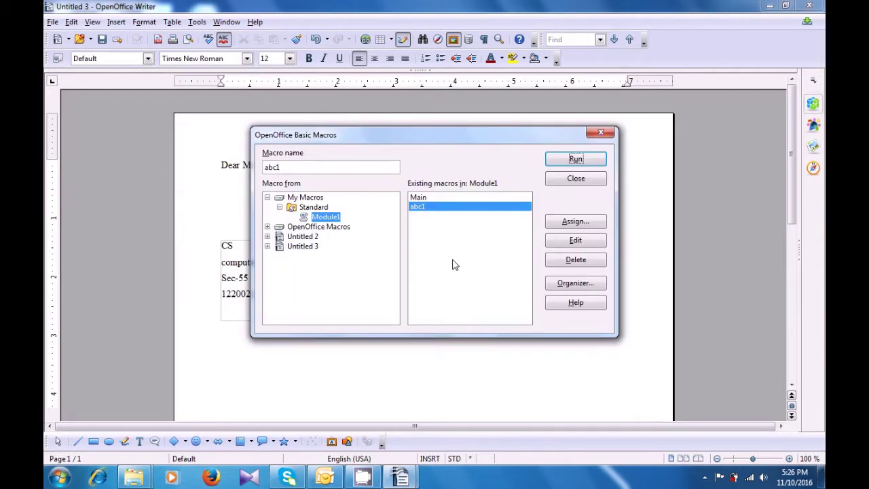
{"action": "left_click", "coordinate": [425, 198]}
{"action": "left_click", "coordinate": [423, 208]}
{"action": "left_click", "coordinate": [567, 161]}
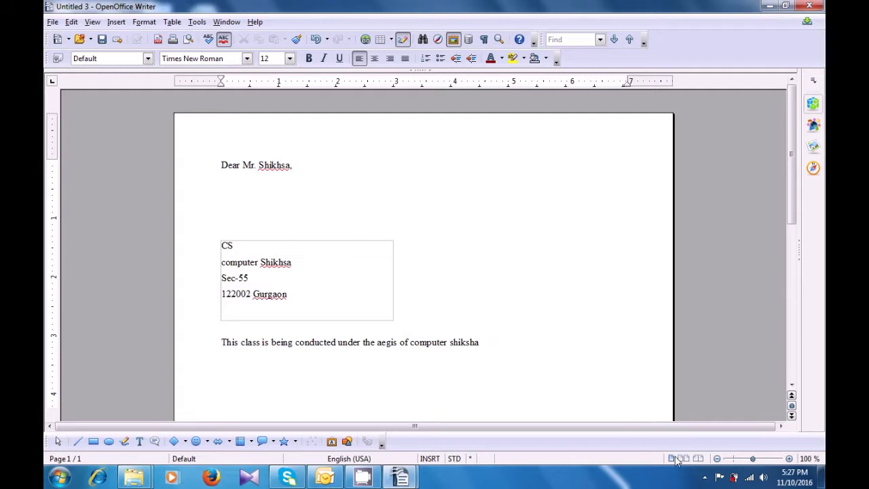
Check the hidden notification-area icons, then bring up the Tools menu.
{"action": "left_click", "coordinate": [706, 477]}
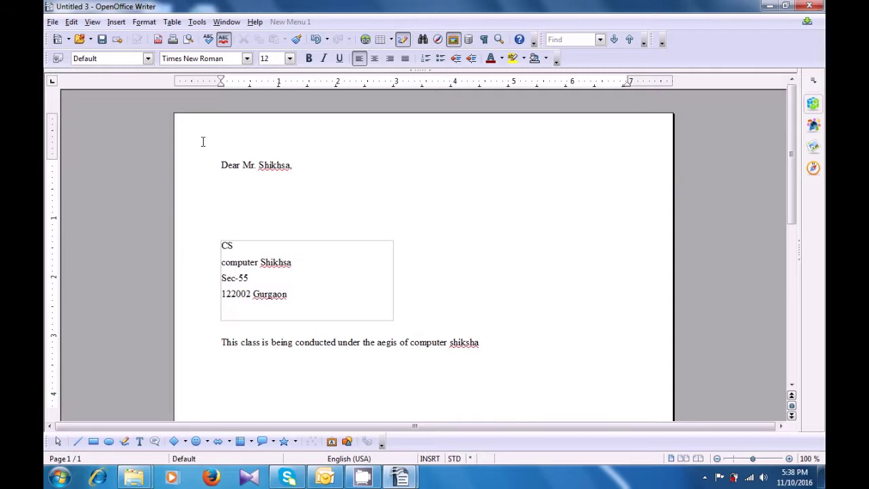
{"action": "left_click", "coordinate": [197, 22]}
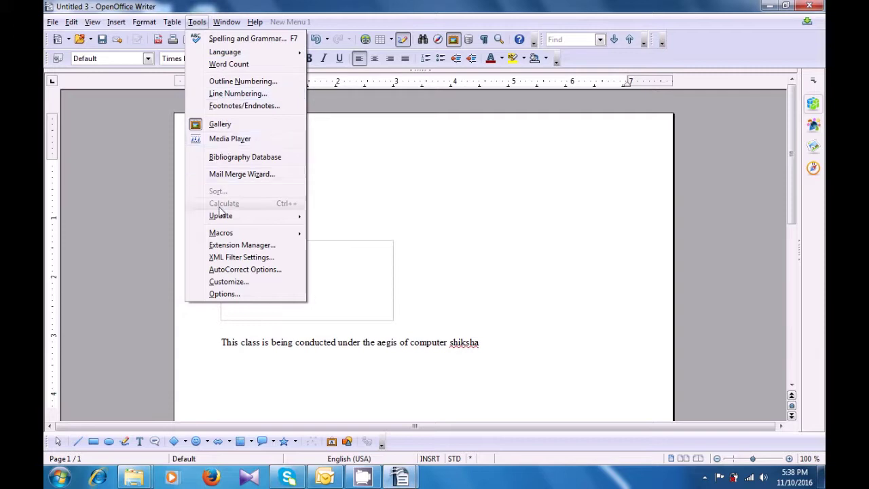
Open Tools > Customize and browse the Menus tab's menu list, keeping File selected.
{"action": "left_click", "coordinate": [224, 282]}
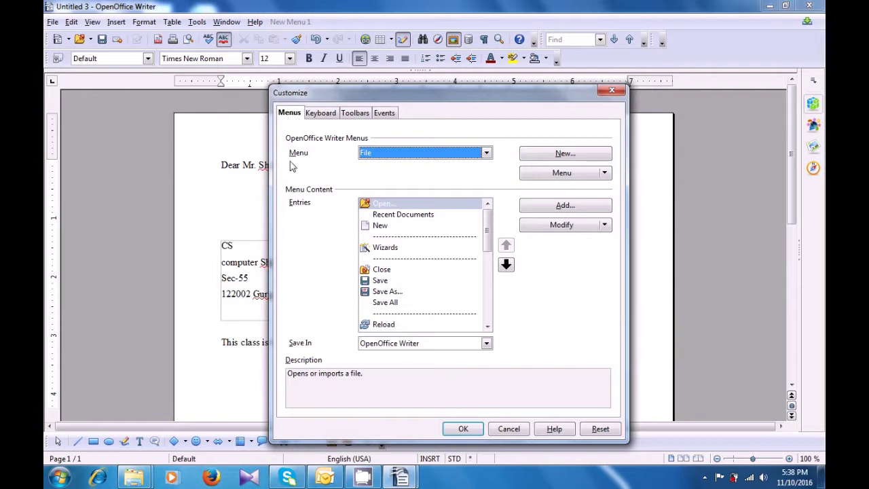
{"action": "left_click", "coordinate": [486, 153]}
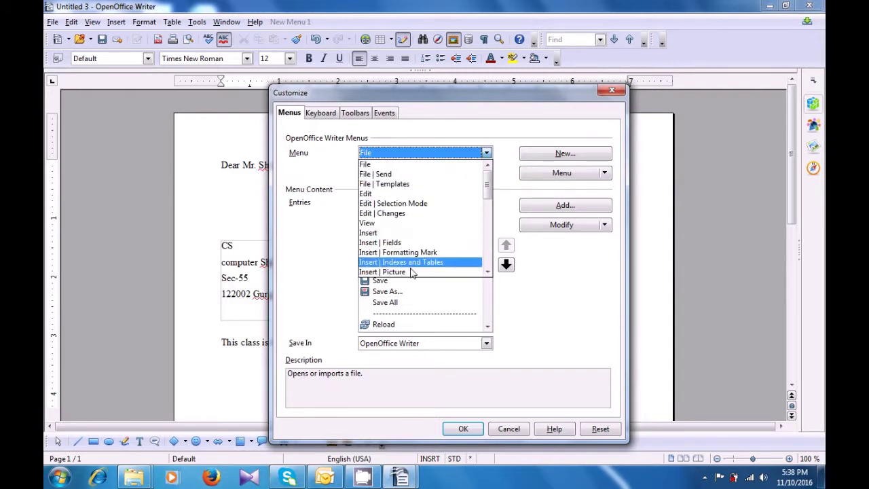
{"action": "scroll", "coordinate": [466, 200], "scroll_direction": "down", "scroll_amount": 9}
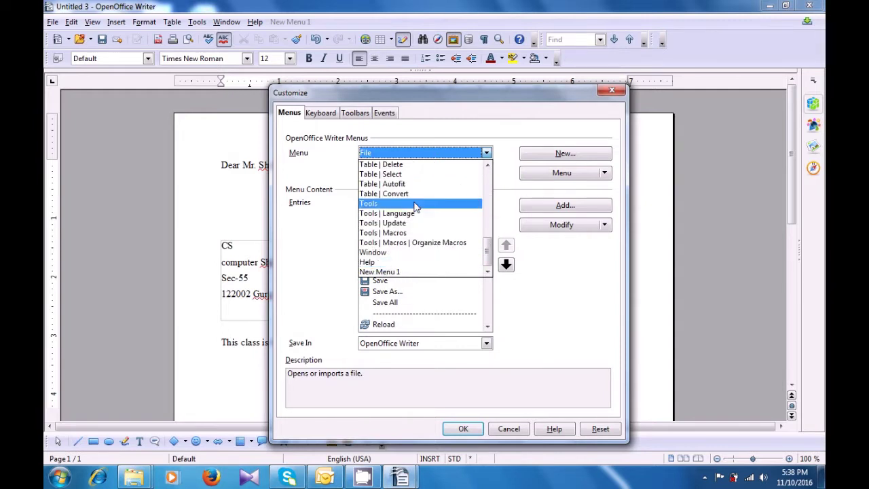
{"action": "left_click", "coordinate": [500, 175]}
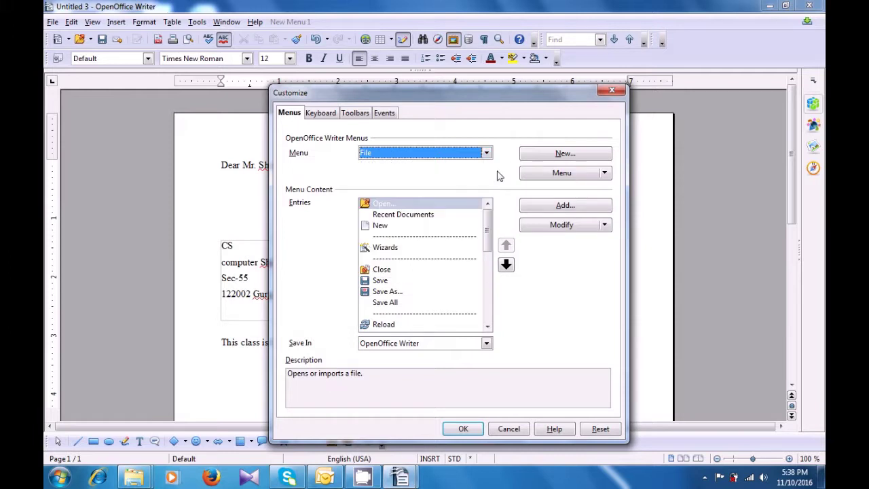
Create a new menu named 'computer shiksha' in place of the default 'New Menu 2'.
{"action": "left_click", "coordinate": [548, 157]}
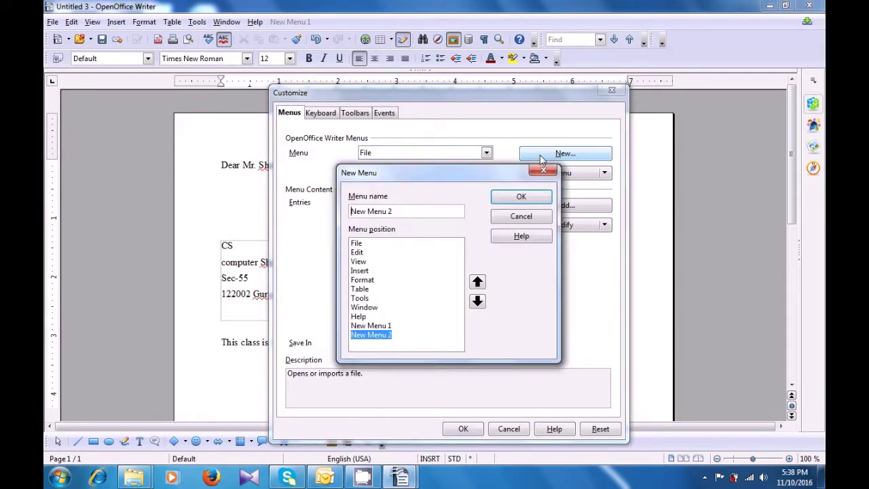
{"action": "left_click", "coordinate": [400, 212]}
{"action": "key", "text": "BackSpace"}
{"action": "key", "text": "BackSpace"}
{"action": "key", "text": "BackSpace"}
{"action": "key", "text": "BackSpace"}
{"action": "key", "text": "BackSpace"}
{"action": "key", "text": "BackSpace"}
{"action": "key", "text": "BackSpace"}
{"action": "key", "text": "BackSpace"}
{"action": "key", "text": "BackSpace"}
{"action": "key", "text": "BackSpace"}
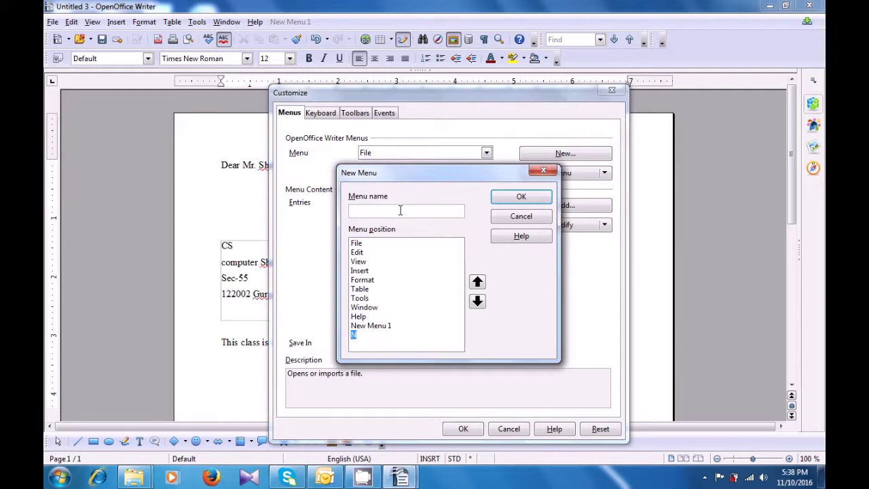
{"action": "type", "text": "computer"}
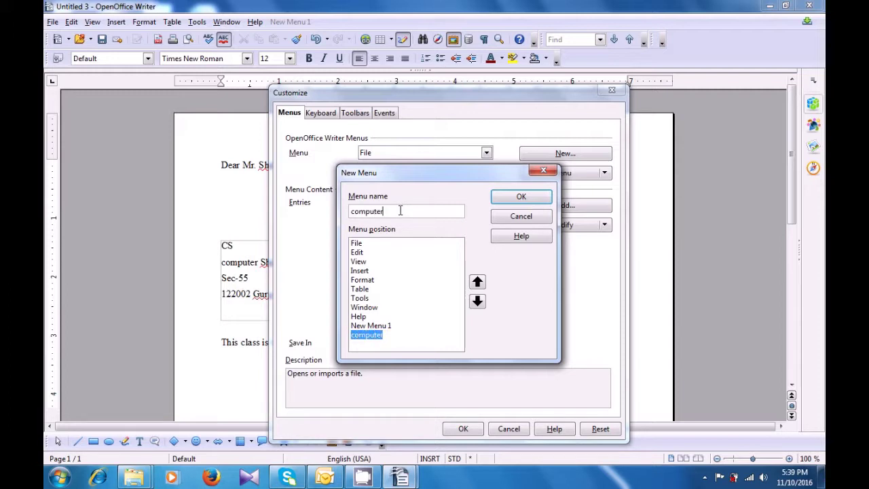
{"action": "type", "text": " shiksha"}
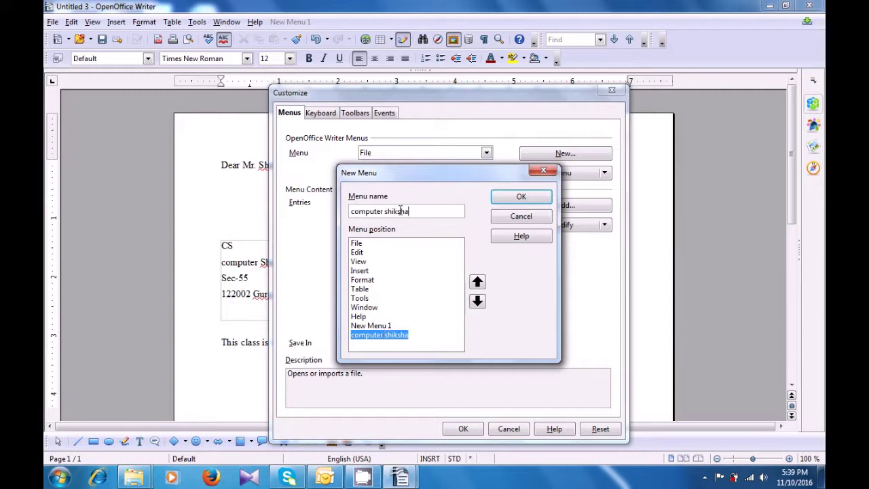
{"action": "left_click", "coordinate": [496, 196]}
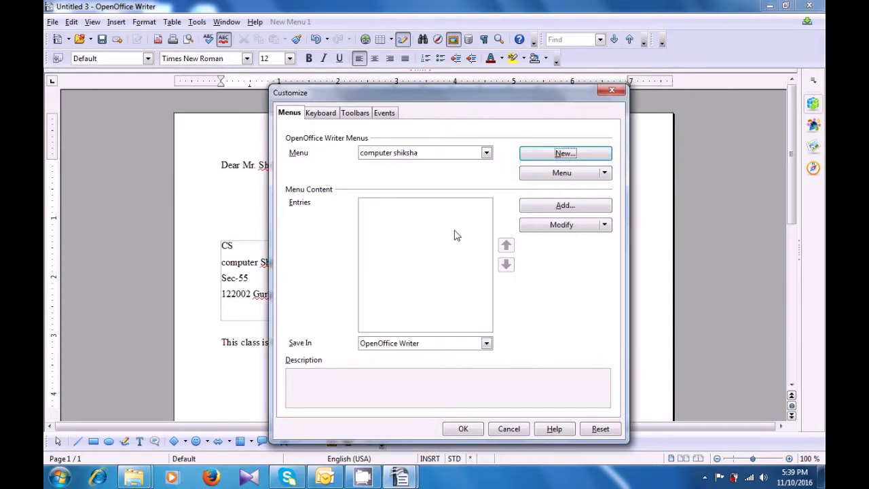
Add the Close command from the Documents category to the computer shiksha menu.
{"action": "left_click", "coordinate": [435, 231]}
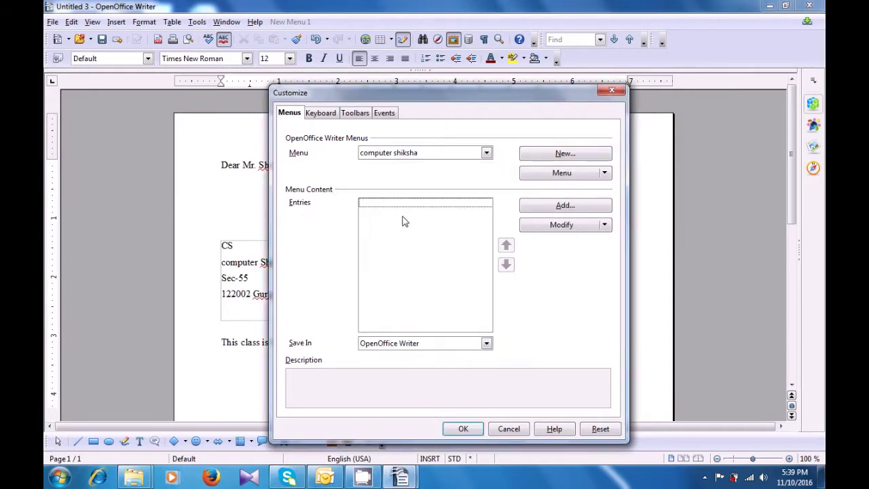
{"action": "left_click", "coordinate": [560, 207]}
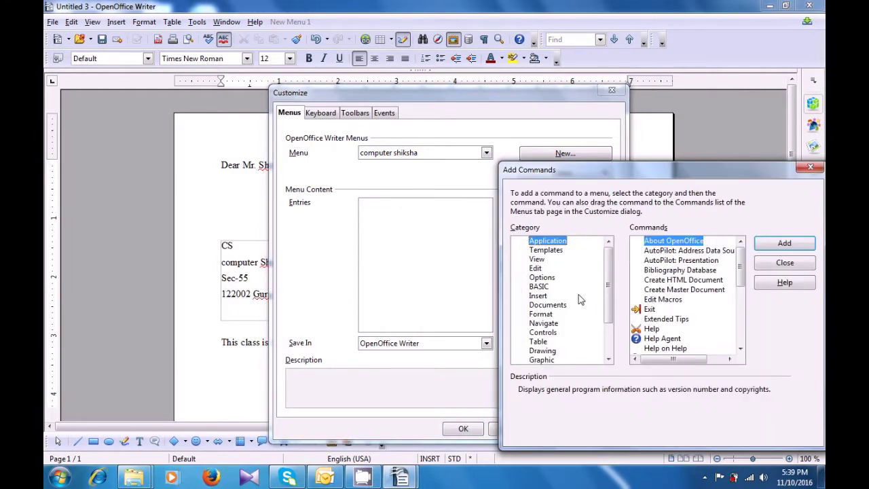
{"action": "left_click", "coordinate": [555, 307]}
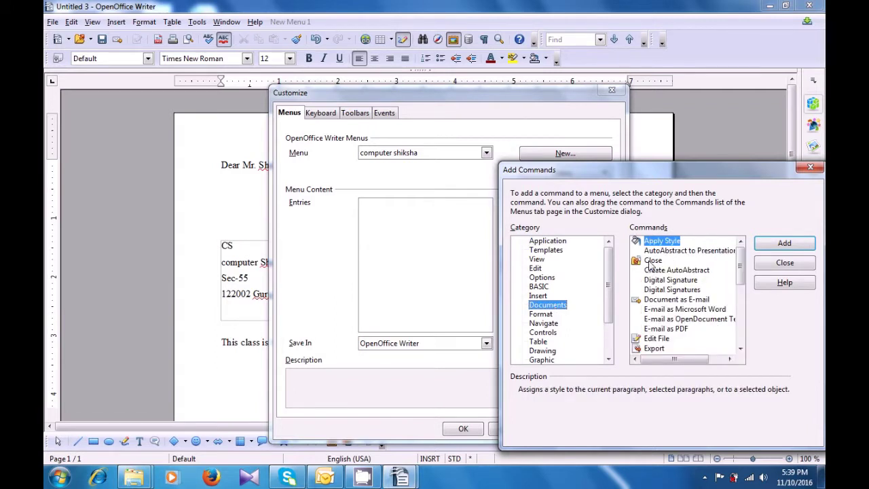
{"action": "left_click", "coordinate": [652, 261]}
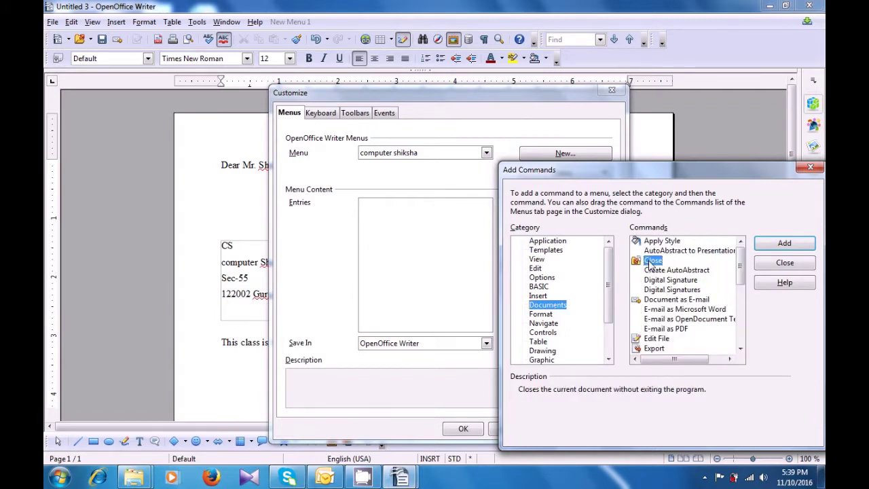
{"action": "left_click", "coordinate": [771, 244]}
Add Delete Columns and Distribute Columns Evenly from the Table category to the menu.
{"action": "left_click", "coordinate": [546, 334]}
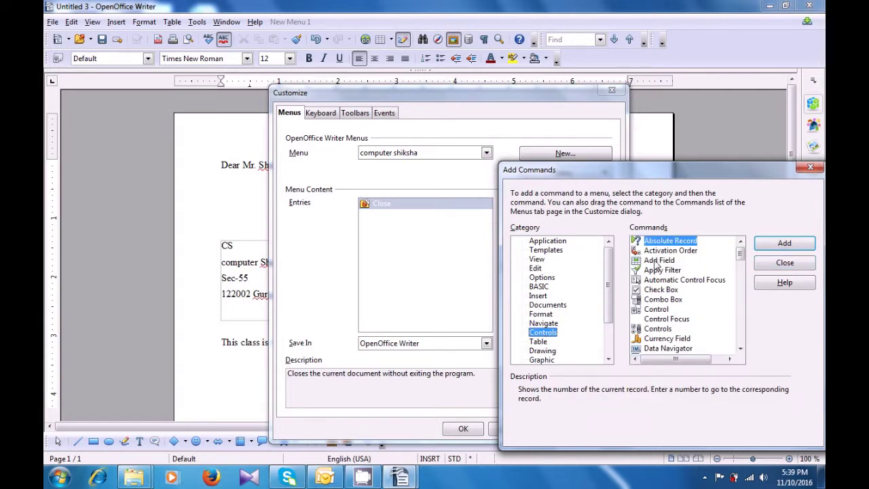
{"action": "key", "text": "Down"}
{"action": "scroll", "coordinate": [665, 272], "scroll_direction": "down", "scroll_amount": 1}
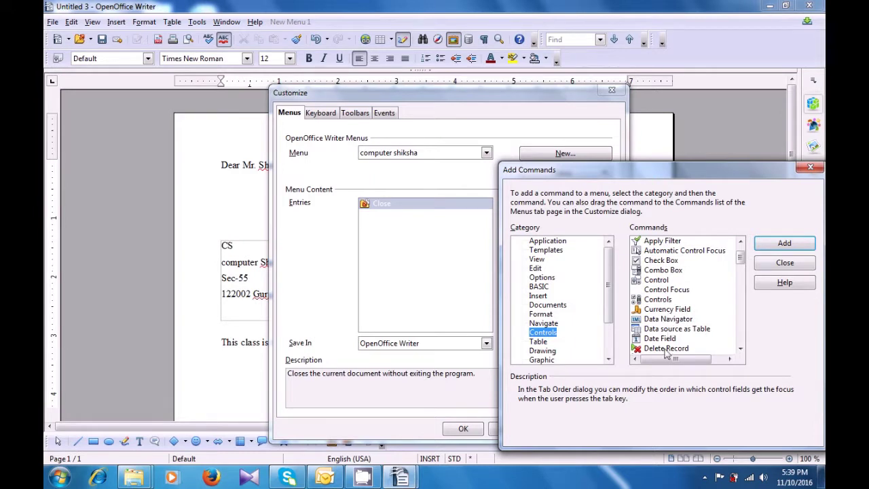
{"action": "scroll", "coordinate": [663, 320], "scroll_direction": "down", "scroll_amount": 4}
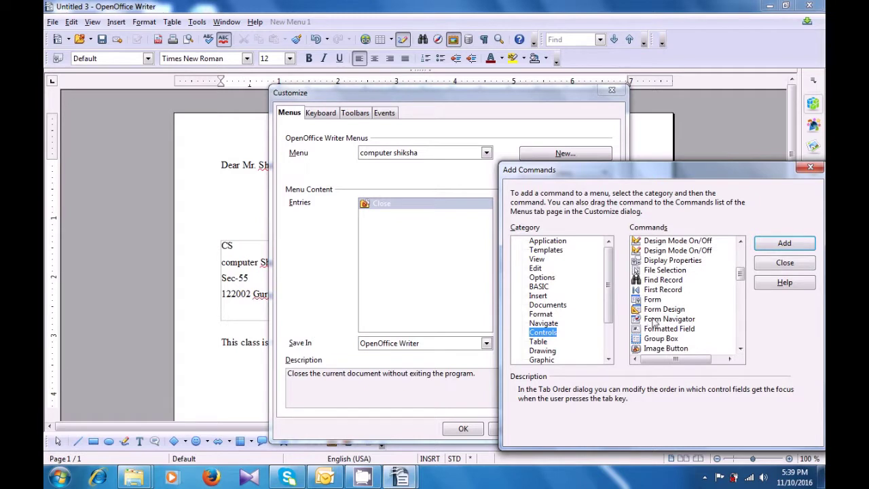
{"action": "left_click", "coordinate": [660, 313]}
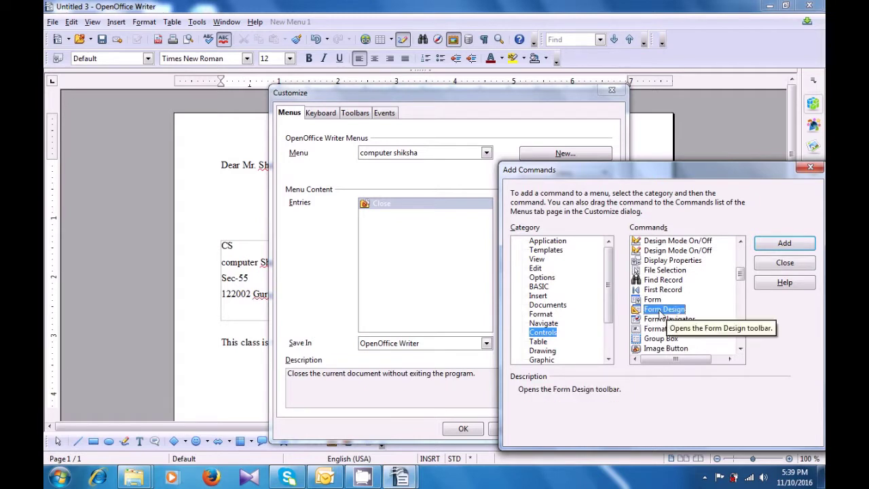
{"action": "left_click", "coordinate": [539, 342]}
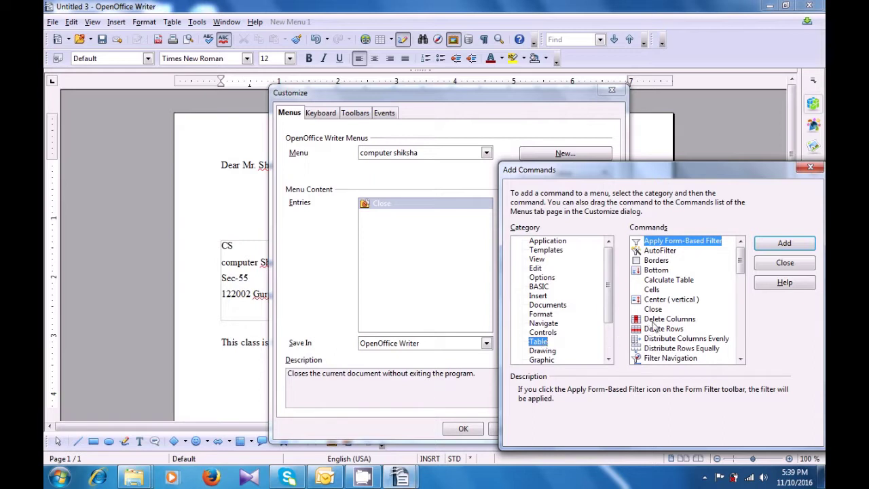
{"action": "left_click", "coordinate": [652, 322]}
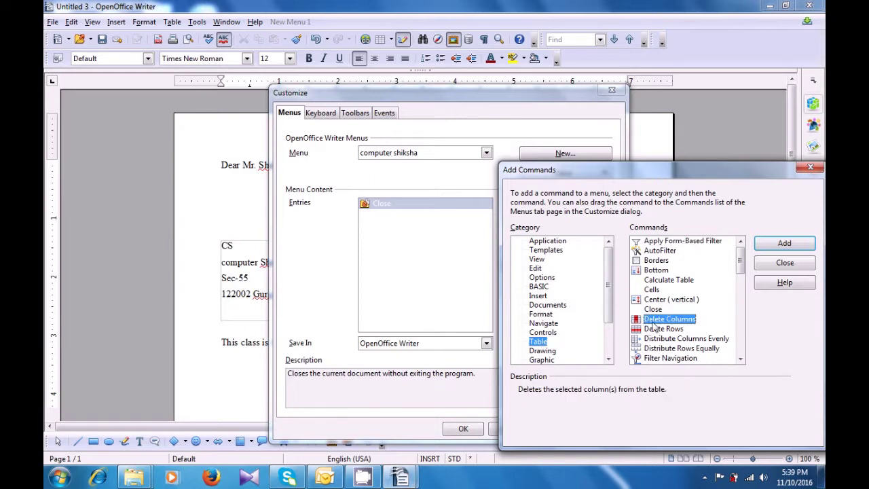
{"action": "left_click", "coordinate": [783, 243]}
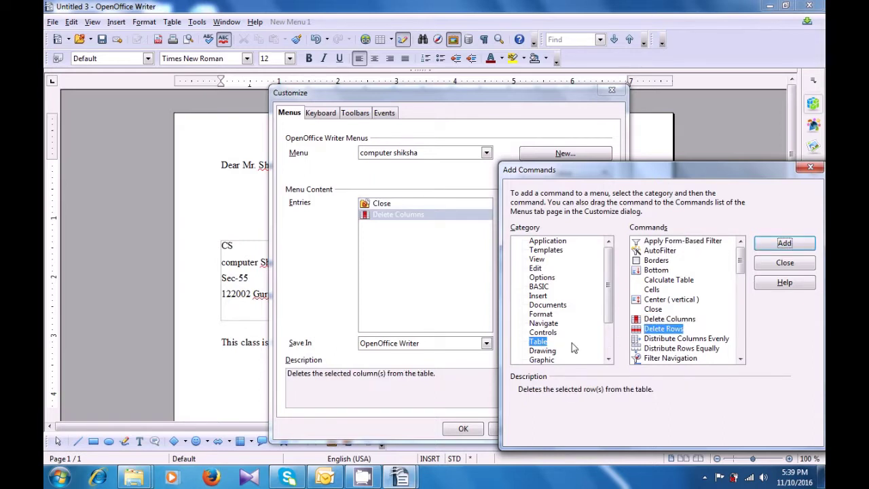
{"action": "left_click", "coordinate": [652, 339]}
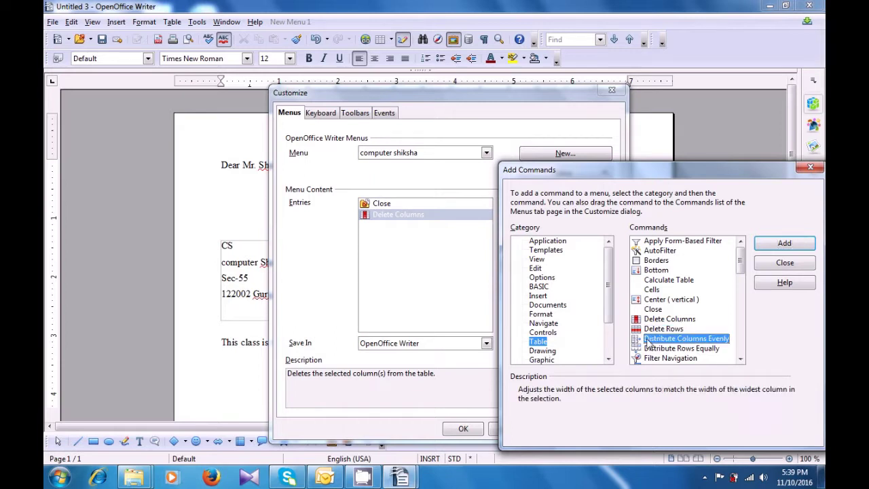
{"action": "left_click", "coordinate": [771, 250]}
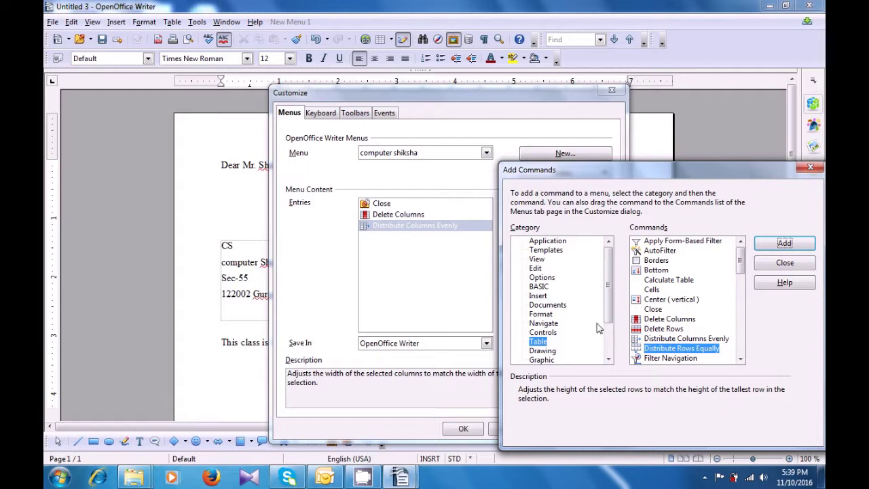
Add Sort from the Data category and close the Add Commands dialog.
{"action": "left_click_drag", "start_coordinate": [609, 324], "coordinate": [609, 345]}
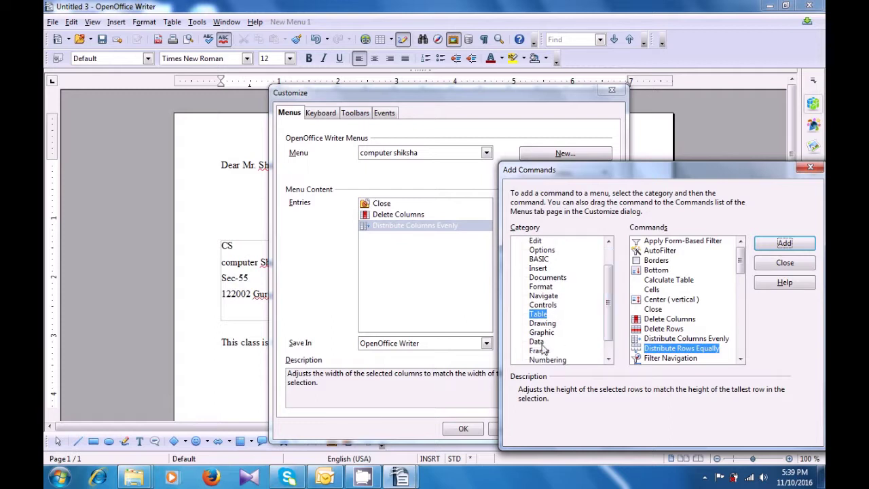
{"action": "left_click", "coordinate": [541, 344]}
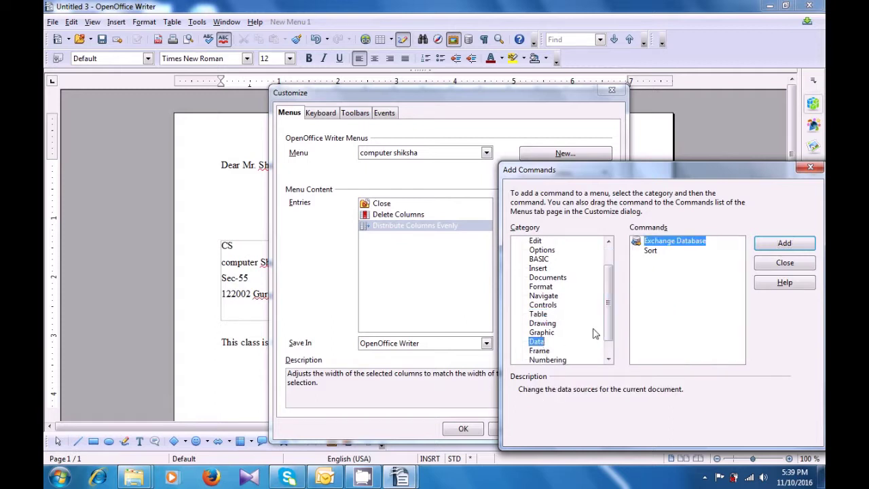
{"action": "left_click", "coordinate": [651, 251]}
{"action": "left_click", "coordinate": [771, 246]}
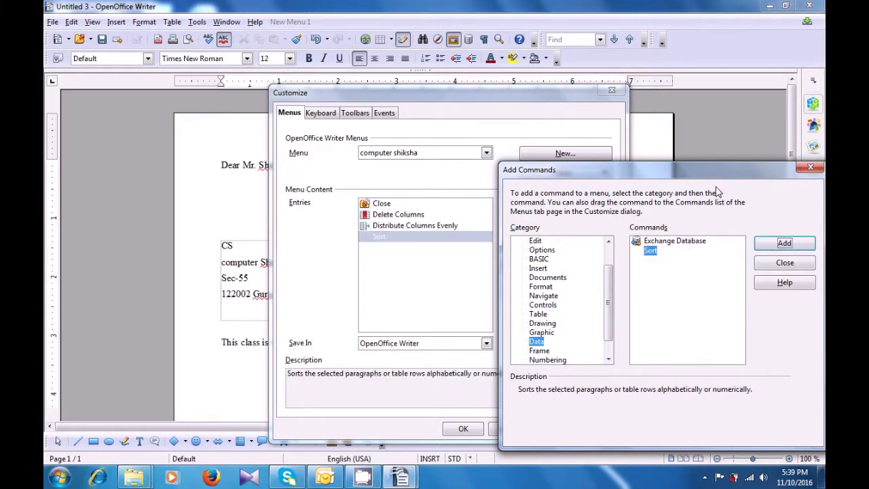
{"action": "left_click", "coordinate": [809, 168]}
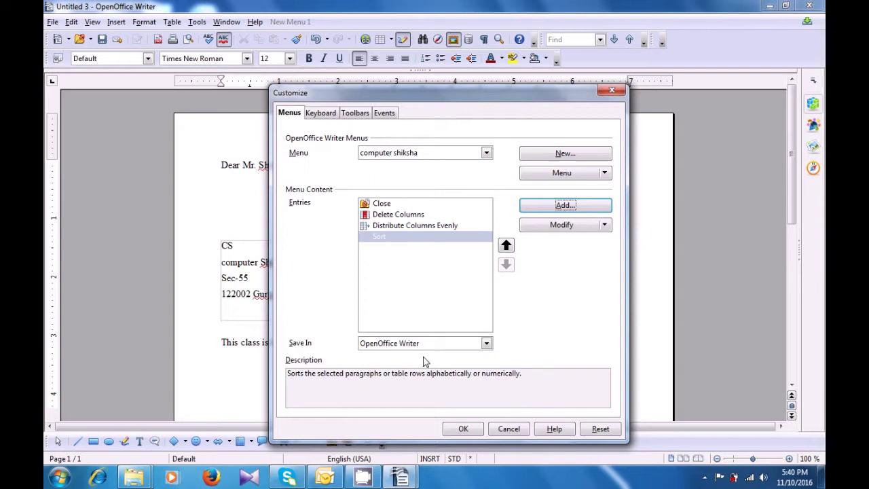
Apply the menu changes and confirm computer shiksha lists Close, Delete Columns, Distribute Columns Evenly and Sort.
{"action": "left_click", "coordinate": [461, 429]}
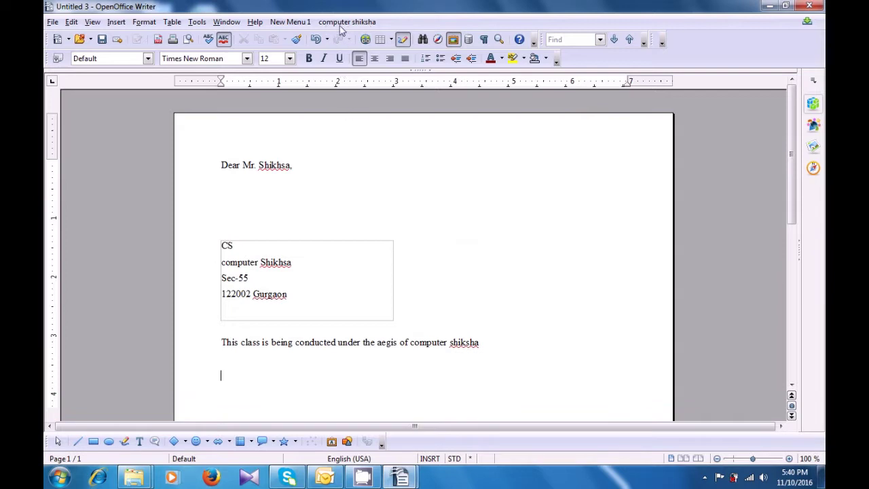
{"action": "left_click", "coordinate": [346, 22]}
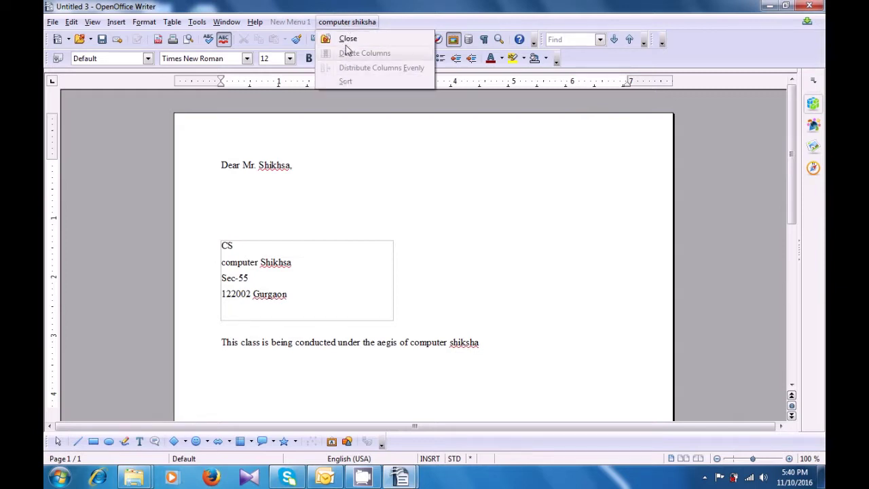
{"action": "left_click", "coordinate": [348, 162]}
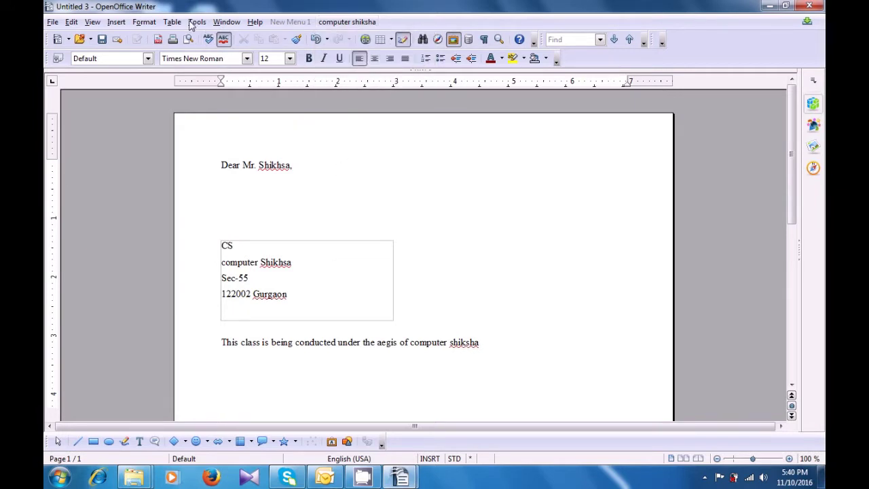
{"action": "left_click", "coordinate": [195, 22]}
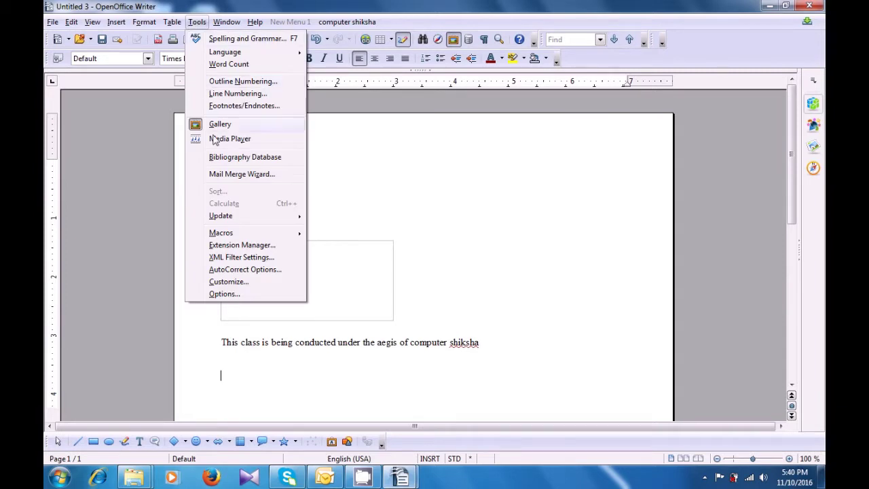
Open Customize on the Keyboard tab and browse the shortcuts around Ctrl+Delete and Ctrl+C.
{"action": "left_click", "coordinate": [227, 282]}
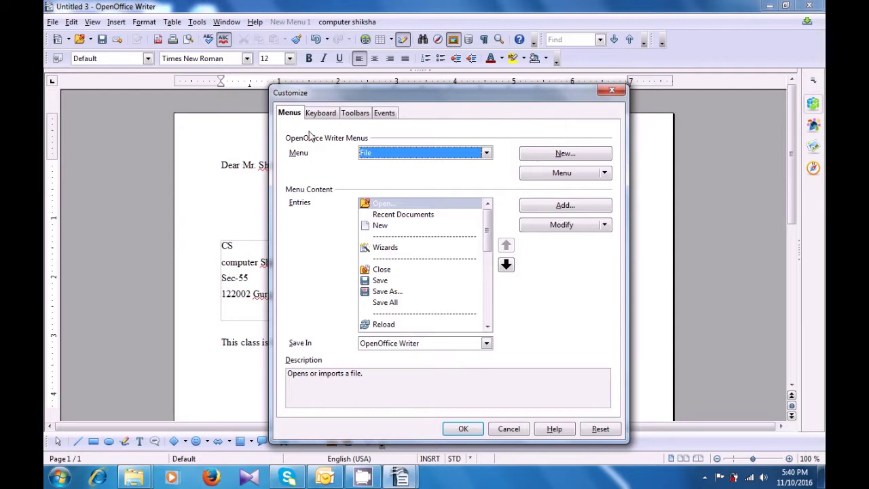
{"action": "left_click", "coordinate": [319, 115]}
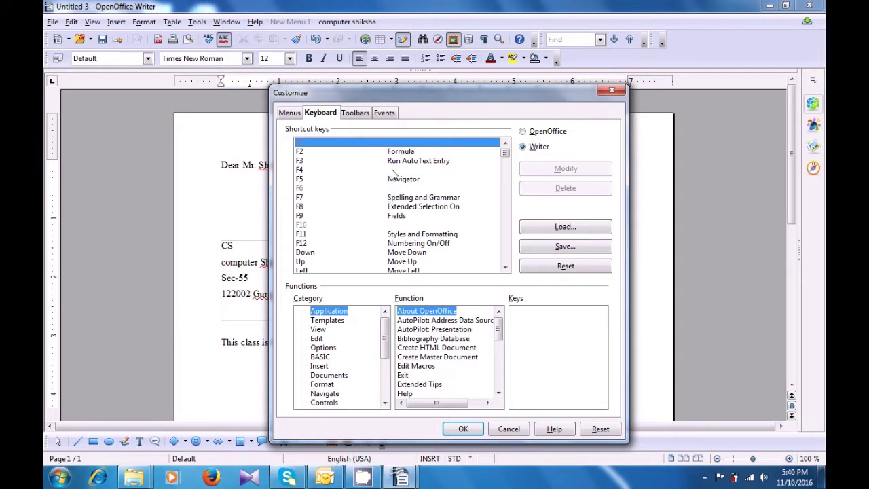
{"action": "left_click_drag", "start_coordinate": [504, 154], "coordinate": [499, 185]}
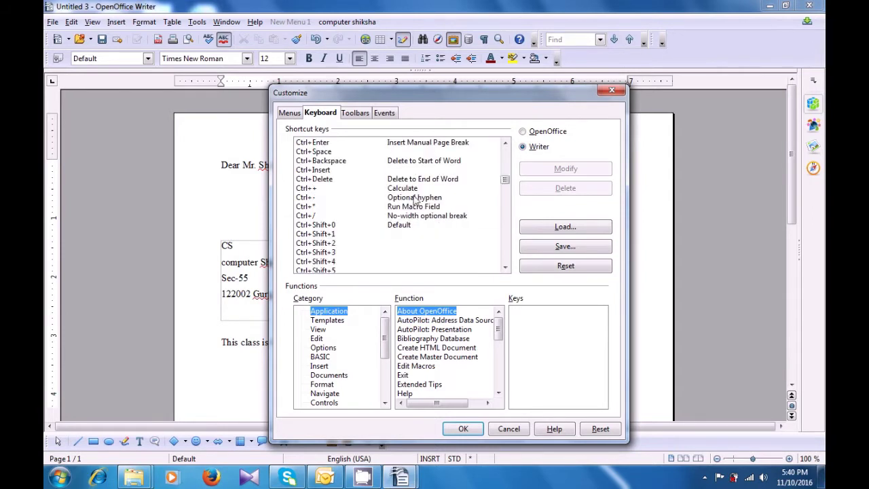
{"action": "left_click", "coordinate": [327, 182]}
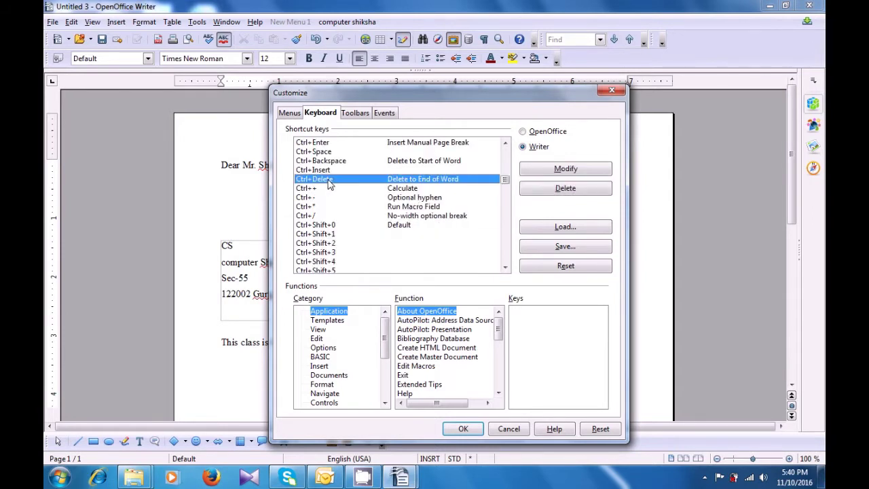
{"action": "key", "text": "Down"}
{"action": "key", "text": "Down"}
{"action": "key", "text": "Down"}
{"action": "key", "text": "Down"}
{"action": "key", "text": "Down"}
{"action": "key", "text": "Down"}
{"action": "key", "text": "Down"}
{"action": "key", "text": "Down"}
{"action": "key", "text": "Down"}
{"action": "key", "text": "Down"}
{"action": "key", "text": "Down"}
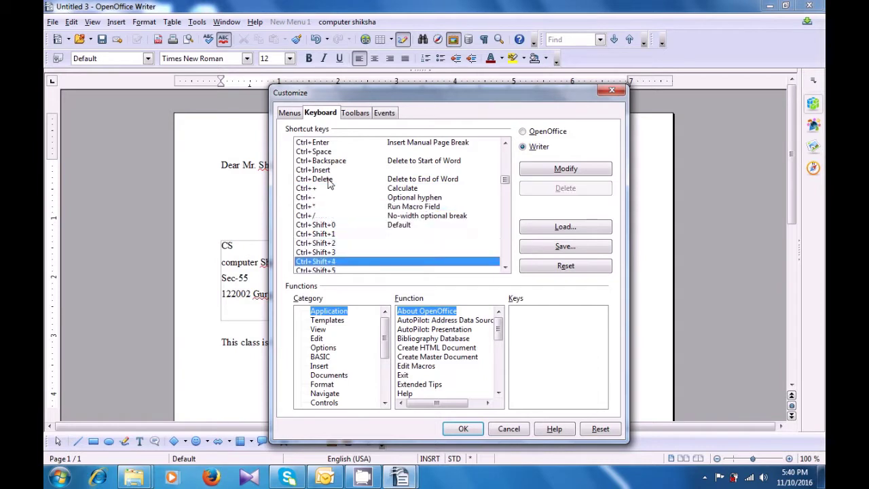
{"action": "key", "text": "Up"}
{"action": "key", "text": "Up"}
{"action": "key", "text": "Up"}
{"action": "key", "text": "Up"}
{"action": "key", "text": "Up"}
{"action": "key", "text": "Up"}
{"action": "key", "text": "Up"}
{"action": "key", "text": "Up"}
{"action": "key", "text": "Up"}
{"action": "key", "text": "Up"}
{"action": "key", "text": "Up"}
{"action": "key", "text": "Up"}
{"action": "key", "text": "Up"}
{"action": "key", "text": "Up"}
{"action": "key", "text": "Up"}
{"action": "key", "text": "Up"}
{"action": "key", "text": "Up"}
{"action": "key", "text": "Up"}
{"action": "key", "text": "Up"}
{"action": "key", "text": "Up"}
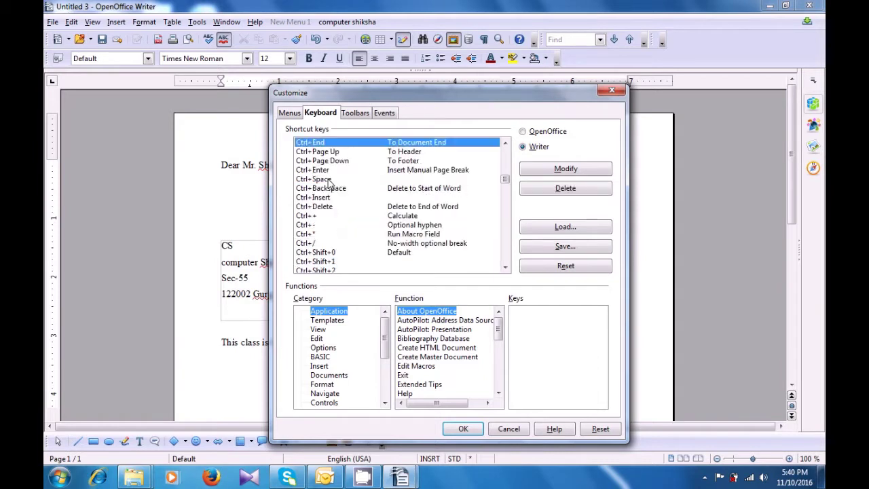
{"action": "key", "text": "Up"}
{"action": "key", "text": "Up"}
{"action": "key", "text": "Up"}
{"action": "key", "text": "Up"}
{"action": "key", "text": "Up"}
{"action": "key", "text": "Up"}
{"action": "key", "text": "Up"}
{"action": "key", "text": "Up"}
{"action": "key", "text": "Up"}
{"action": "key", "text": "Up"}
{"action": "key", "text": "Up"}
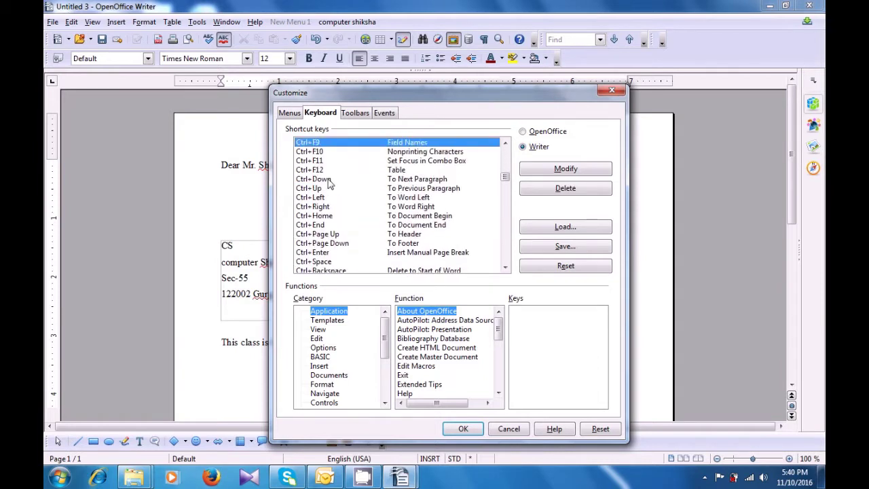
{"action": "key", "text": "Up"}
{"action": "key", "text": "Up"}
{"action": "key", "text": "Up"}
{"action": "key", "text": "Up"}
{"action": "key", "text": "Up"}
{"action": "key", "text": "Up"}
{"action": "key", "text": "Up"}
{"action": "key", "text": "Up"}
{"action": "key", "text": "Up"}
{"action": "key", "text": "Up"}
{"action": "key", "text": "Up"}
{"action": "key", "text": "Up"}
{"action": "key", "text": "Up"}
{"action": "key", "text": "Up"}
{"action": "key", "text": "Up"}
{"action": "key", "text": "Up"}
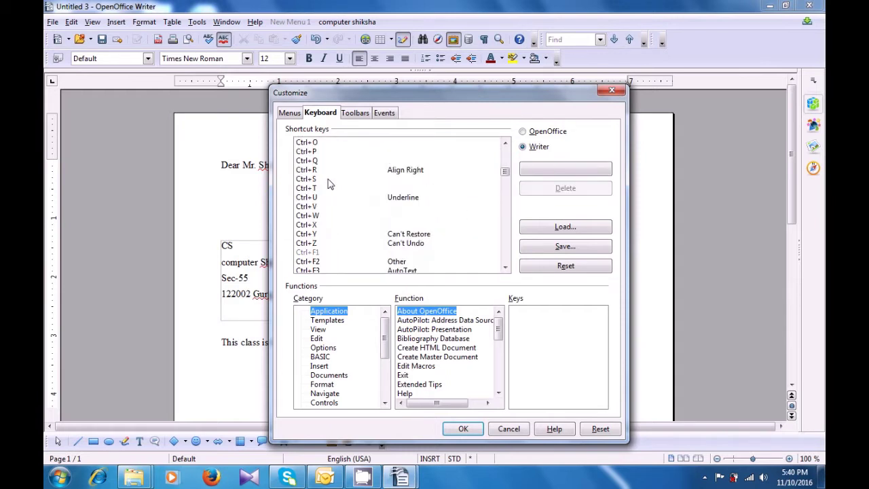
{"action": "key", "text": "Up"}
{"action": "key", "text": "Up"}
{"action": "key", "text": "Up"}
{"action": "key", "text": "Up"}
{"action": "key", "text": "Up"}
{"action": "key", "text": "Up"}
{"action": "key", "text": "Up"}
{"action": "key", "text": "Up"}
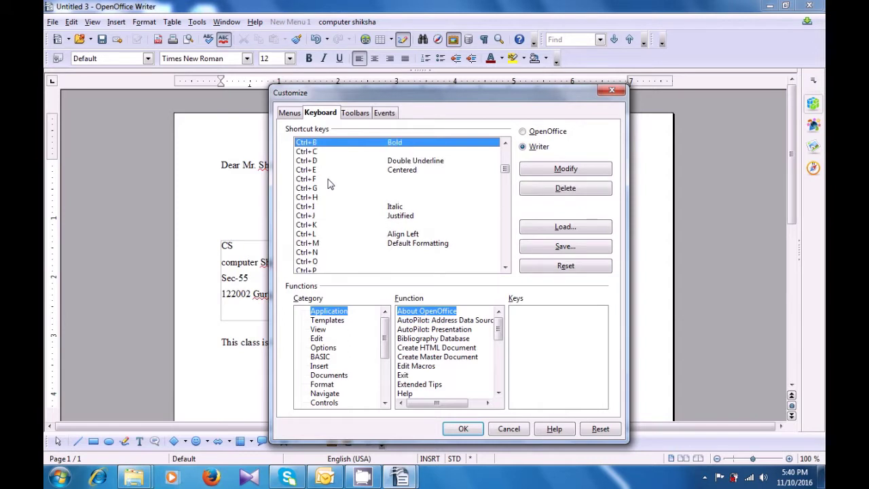
{"action": "key", "text": "Down"}
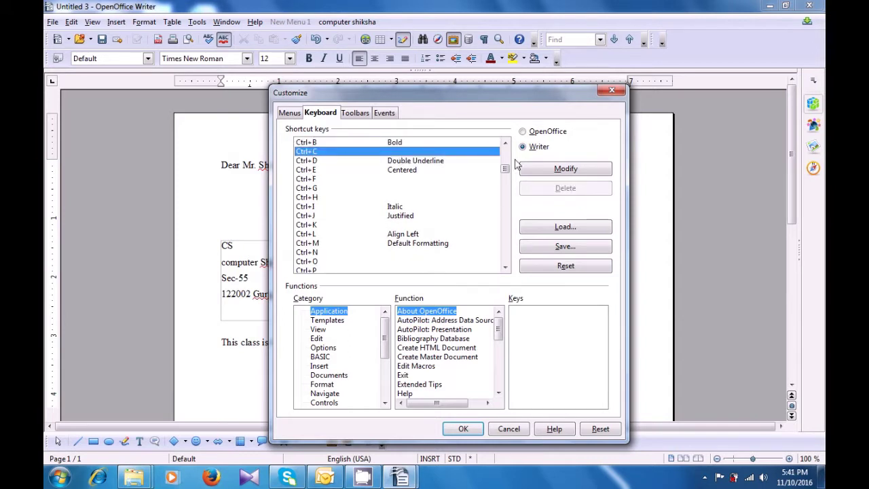
Reset the keyboard shortcuts to their defaults and move to the Toolbars tab.
{"action": "left_click", "coordinate": [563, 267]}
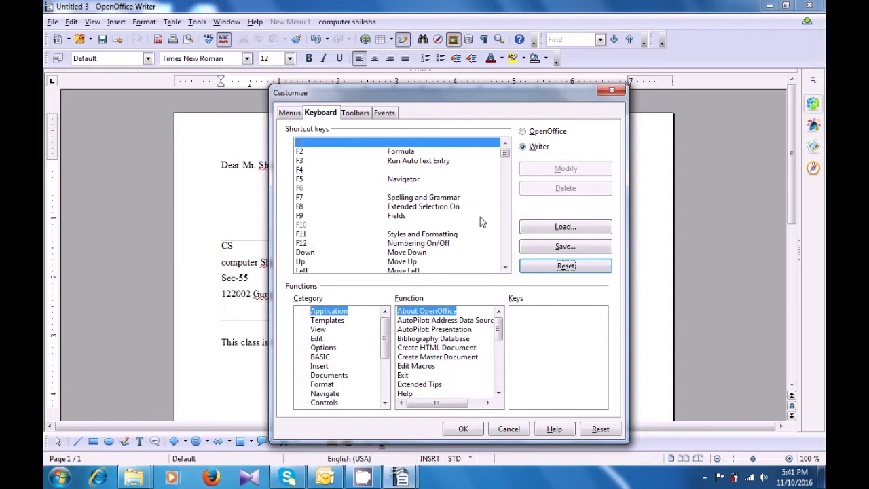
{"action": "left_click_drag", "start_coordinate": [504, 153], "coordinate": [504, 174]}
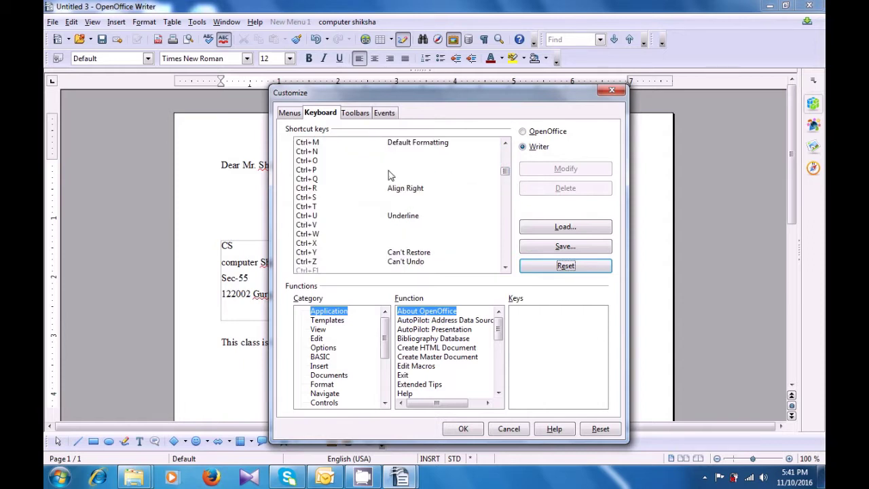
{"action": "left_click", "coordinate": [355, 117]}
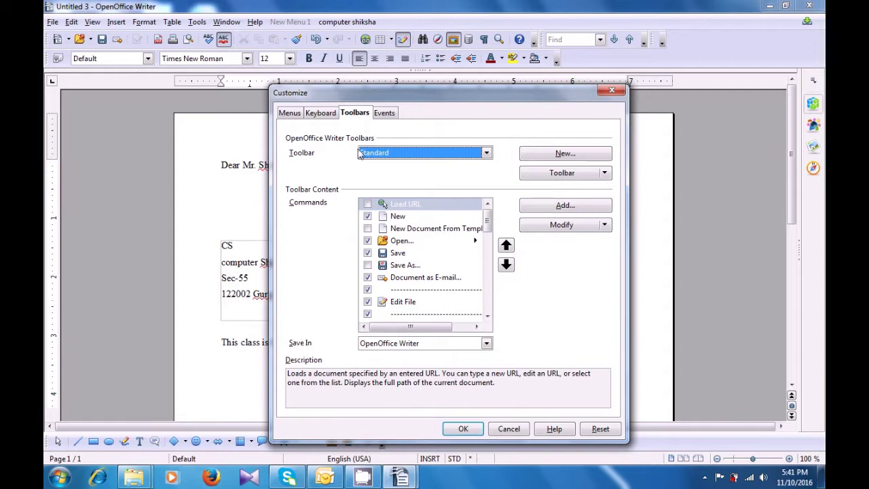
Remove Export Directly as PDF and Print File Directly from the Standard toolbar.
{"action": "left_click", "coordinate": [487, 156]}
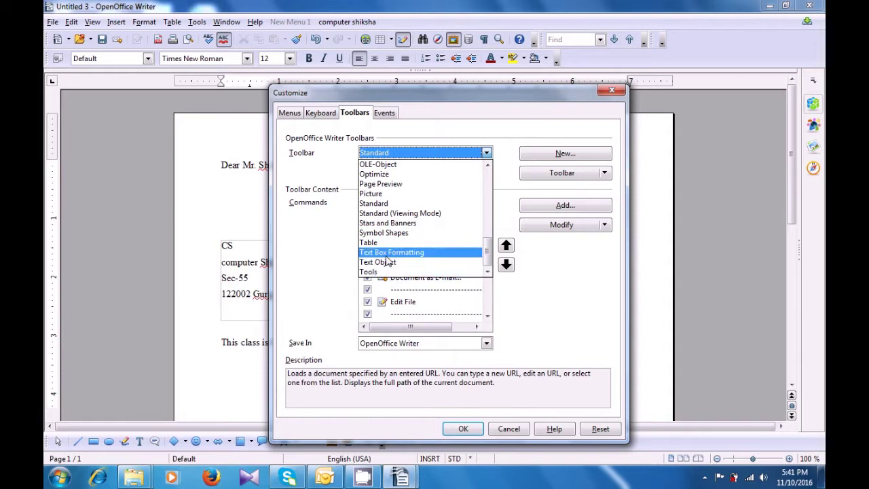
{"action": "left_click", "coordinate": [363, 204]}
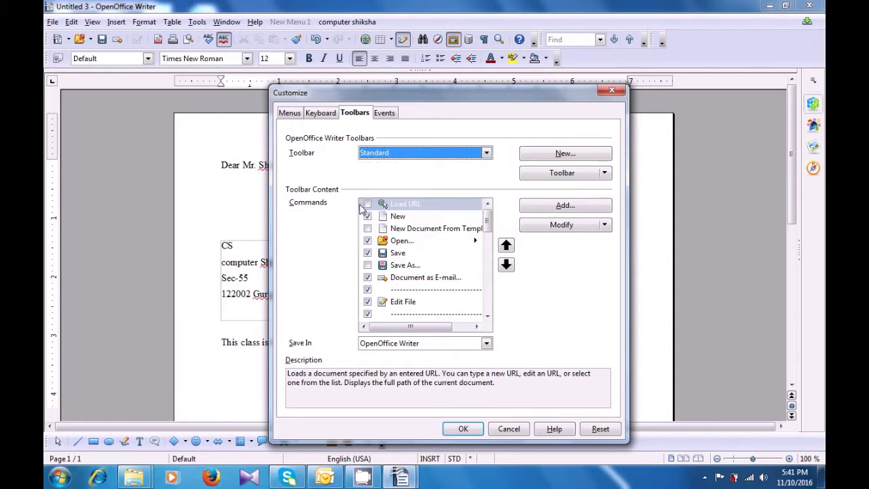
{"action": "scroll", "coordinate": [487, 232], "scroll_direction": "down", "scroll_amount": 1}
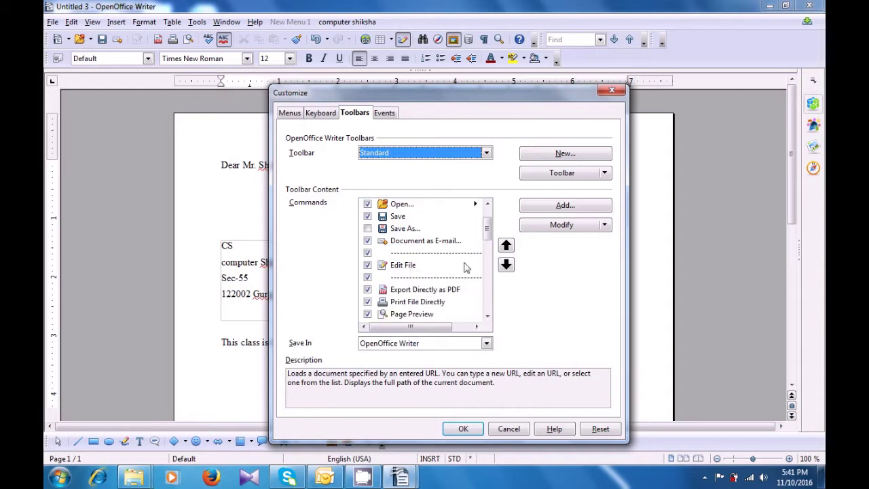
{"action": "left_click", "coordinate": [369, 291]}
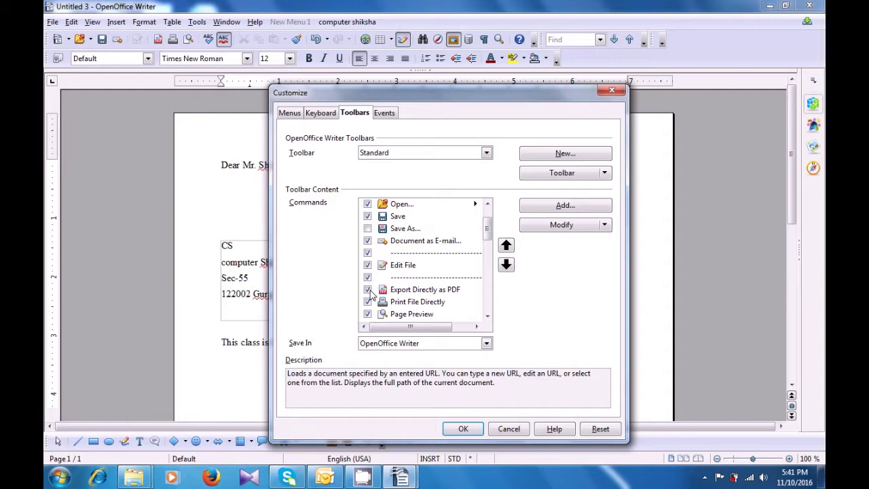
{"action": "left_click", "coordinate": [368, 302]}
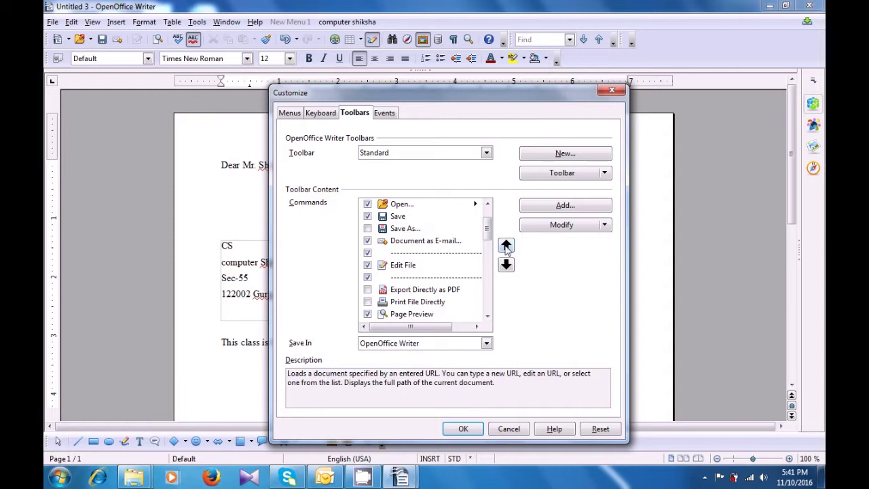
Move Edit File to the top of the Standard toolbar, return it to its original position, and confirm with OK.
{"action": "left_click", "coordinate": [414, 269]}
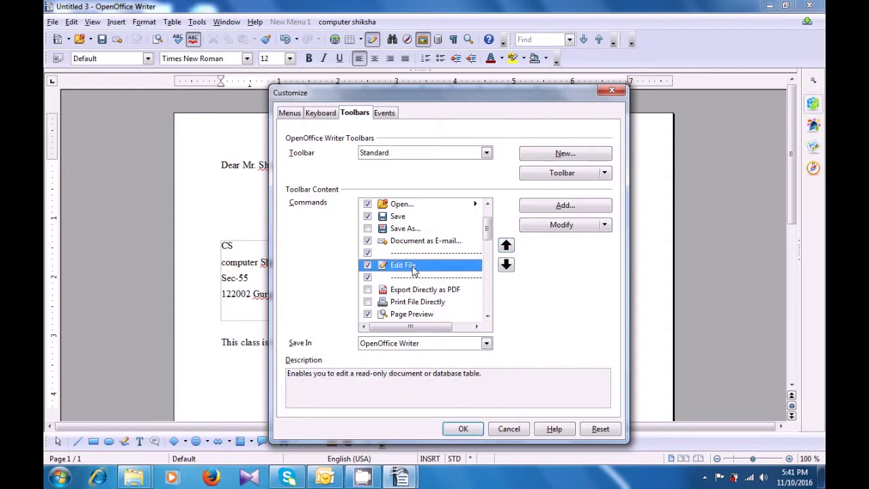
{"action": "left_click", "coordinate": [506, 246]}
{"action": "left_click", "coordinate": [506, 246]}
{"action": "left_click", "coordinate": [506, 246]}
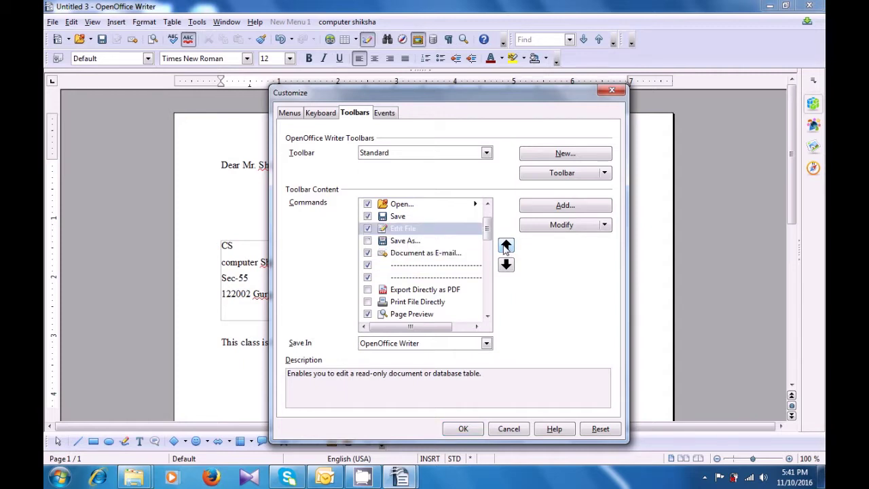
{"action": "left_click", "coordinate": [506, 246]}
{"action": "left_click", "coordinate": [506, 246]}
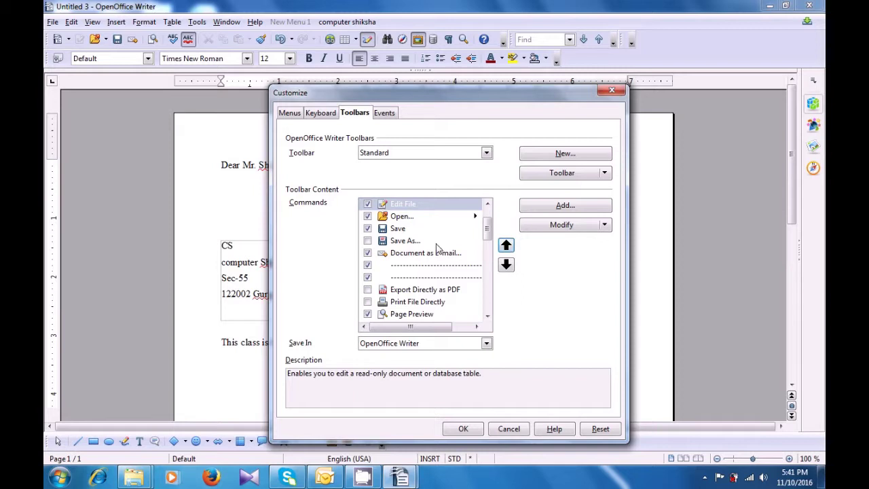
{"action": "left_click", "coordinate": [506, 264]}
{"action": "left_click", "coordinate": [506, 265]}
{"action": "left_click", "coordinate": [506, 265]}
{"action": "left_click", "coordinate": [506, 265]}
{"action": "left_click", "coordinate": [506, 264]}
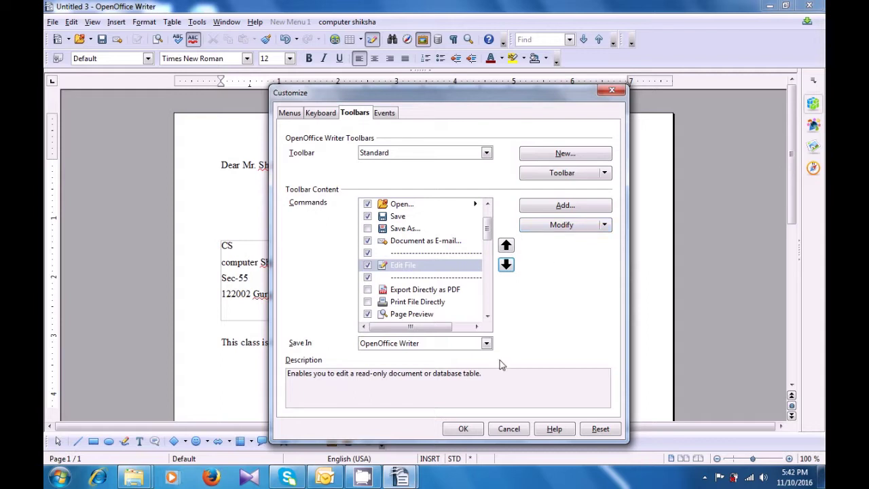
{"action": "left_click", "coordinate": [466, 431]}
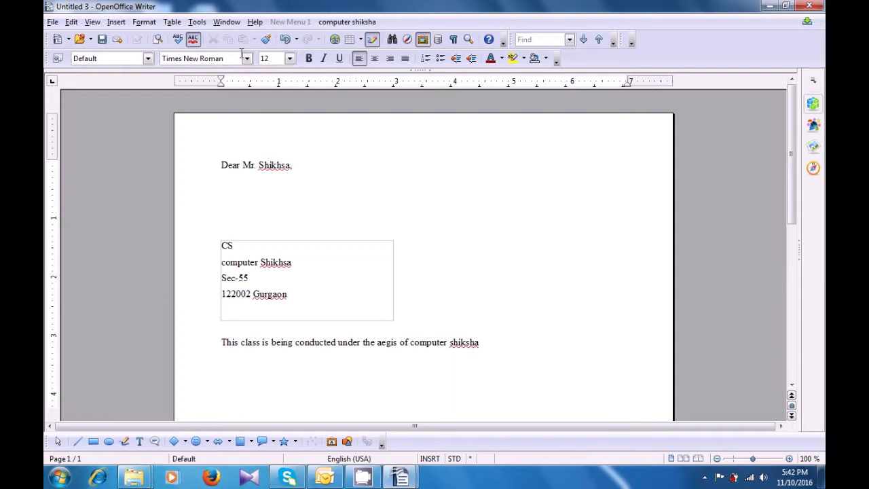
Open Tools > Customize to show the Standard toolbar's commands on the Toolbars tab.
{"action": "left_click", "coordinate": [197, 22]}
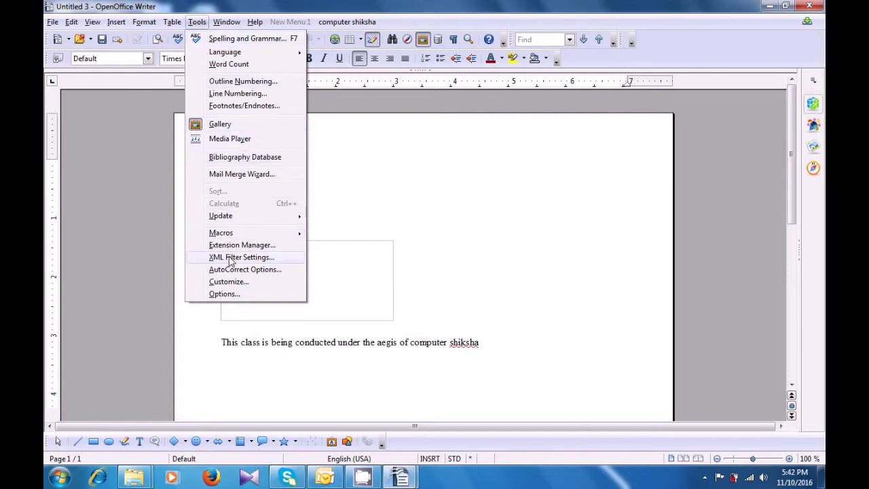
{"action": "left_click", "coordinate": [231, 282]}
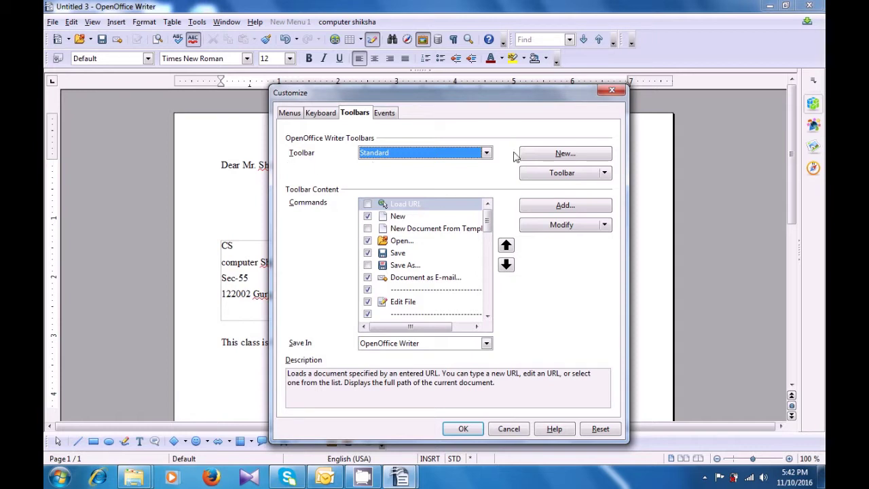
Create a new toolbar and rename it from 'New Toolbar 1' to 'cs'.
{"action": "left_click", "coordinate": [535, 155]}
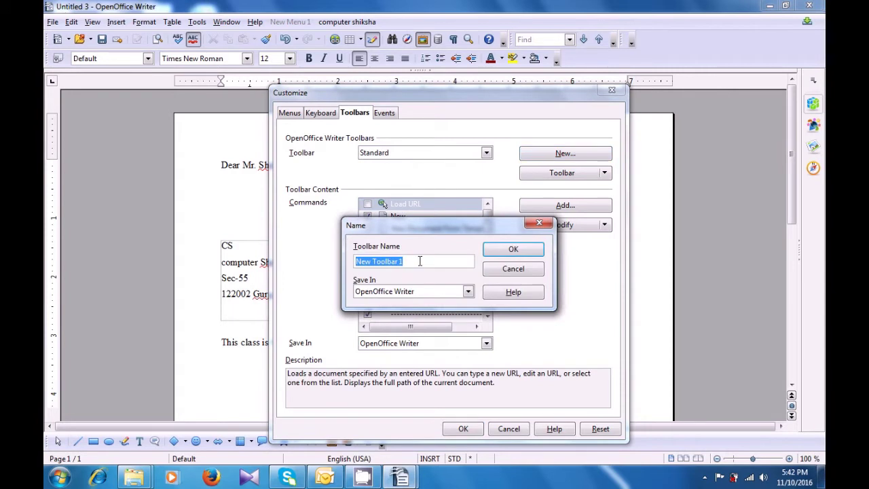
{"action": "key", "text": "BackSpace"}
{"action": "type", "text": "cs"}
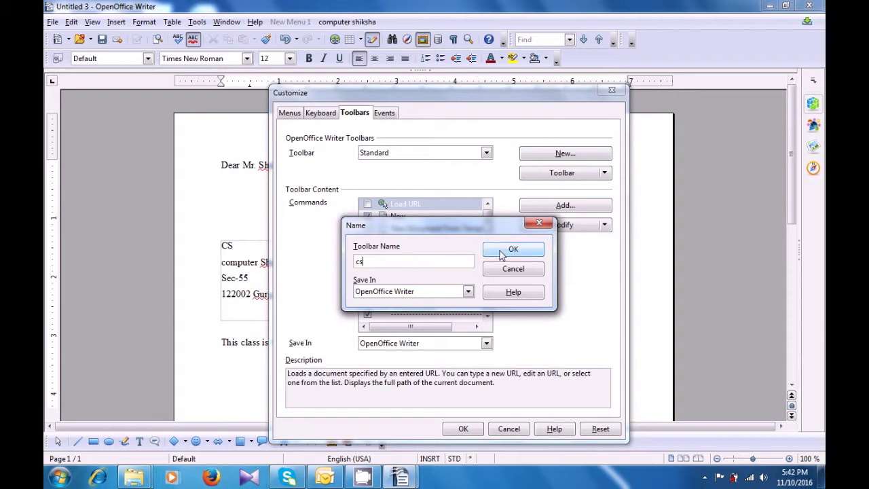
{"action": "left_click", "coordinate": [509, 249]}
{"action": "left_click", "coordinate": [402, 229]}
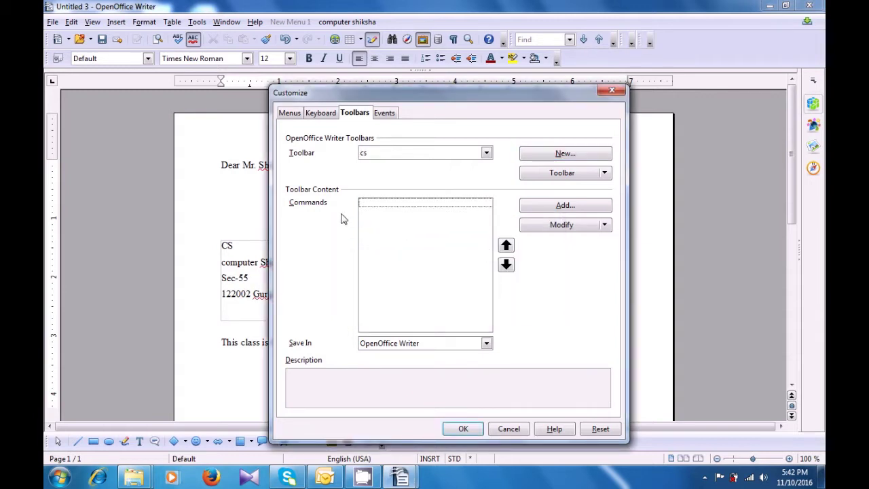
Add Options > Basic Shapes, Insert > Chart and Navigate > Move Down to cs, then apply with OK.
{"action": "left_click", "coordinate": [539, 212]}
{"action": "left_click", "coordinate": [545, 250]}
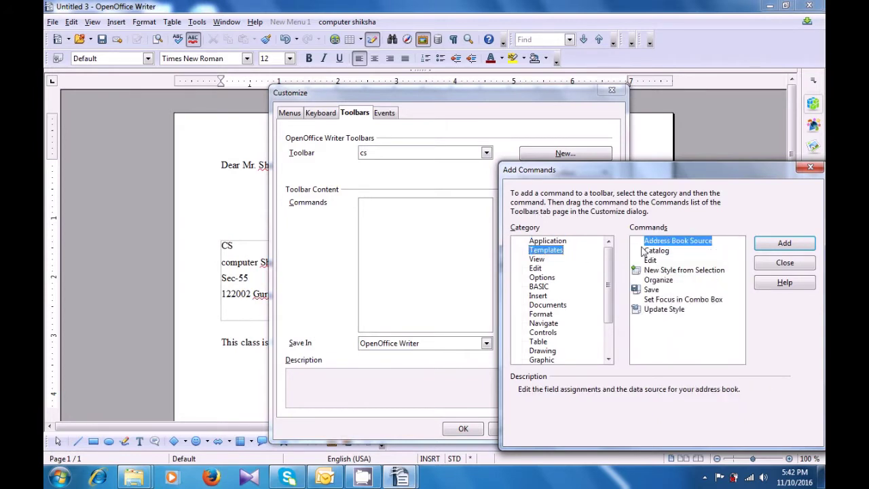
{"action": "left_click", "coordinate": [542, 278]}
{"action": "left_click", "coordinate": [664, 270]}
{"action": "left_click", "coordinate": [778, 243]}
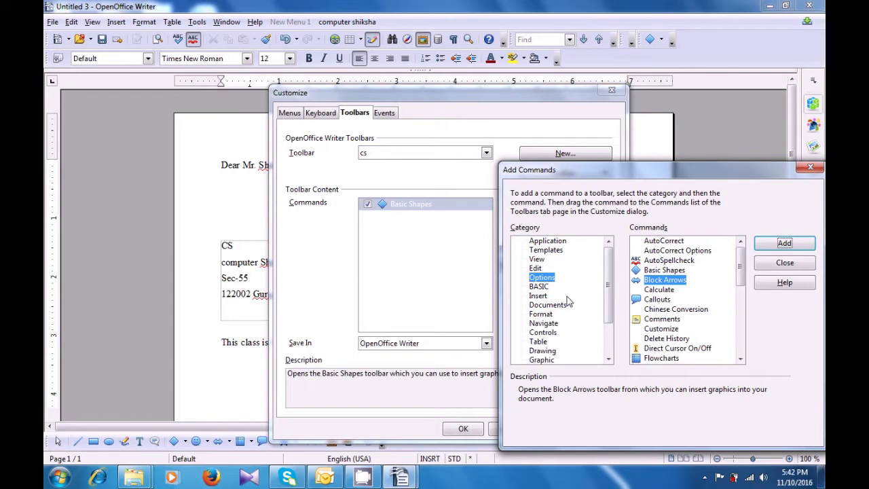
{"action": "left_click", "coordinate": [538, 296]}
{"action": "left_click", "coordinate": [649, 280]}
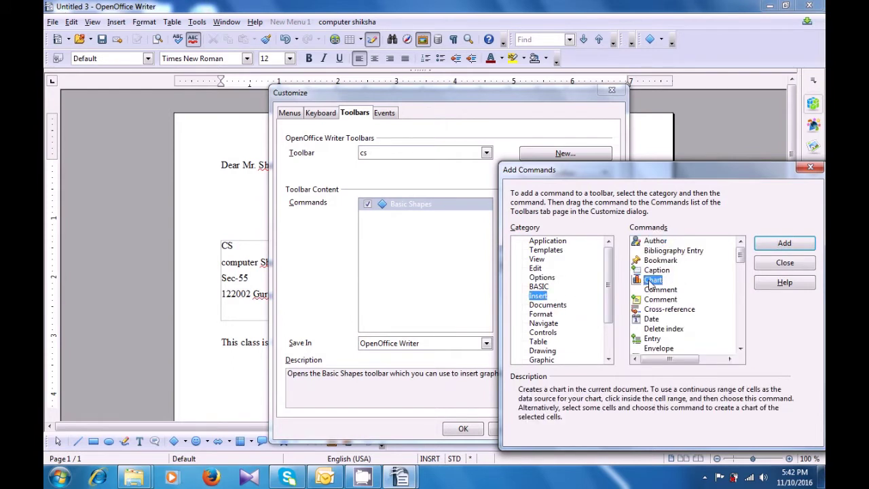
{"action": "left_click", "coordinate": [783, 243]}
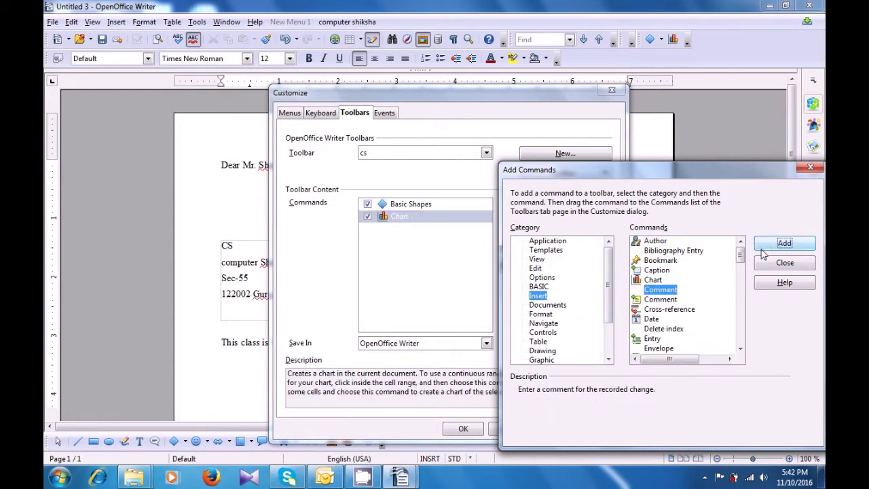
{"action": "left_click", "coordinate": [547, 324]}
{"action": "left_click", "coordinate": [663, 320]}
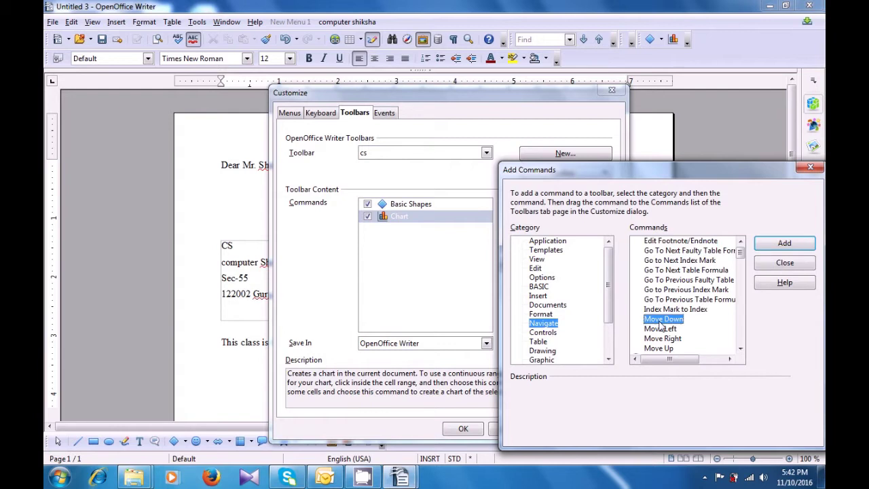
{"action": "left_click", "coordinate": [766, 246]}
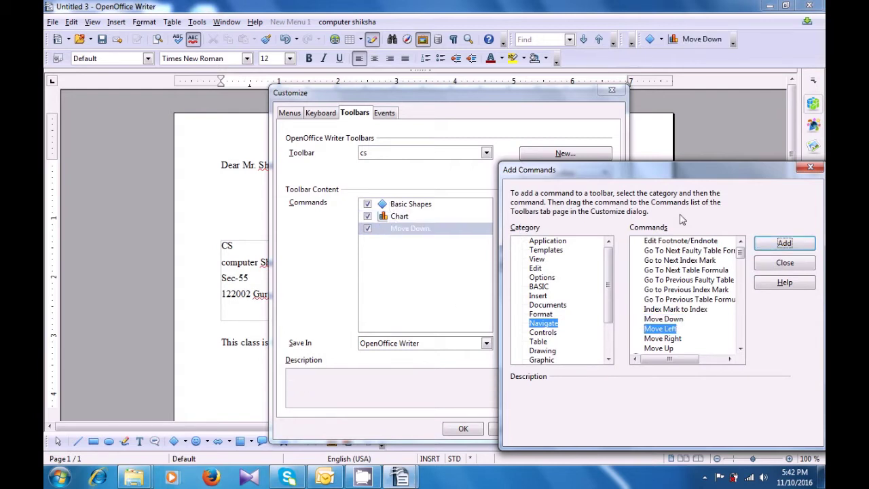
{"action": "left_click", "coordinate": [811, 168]}
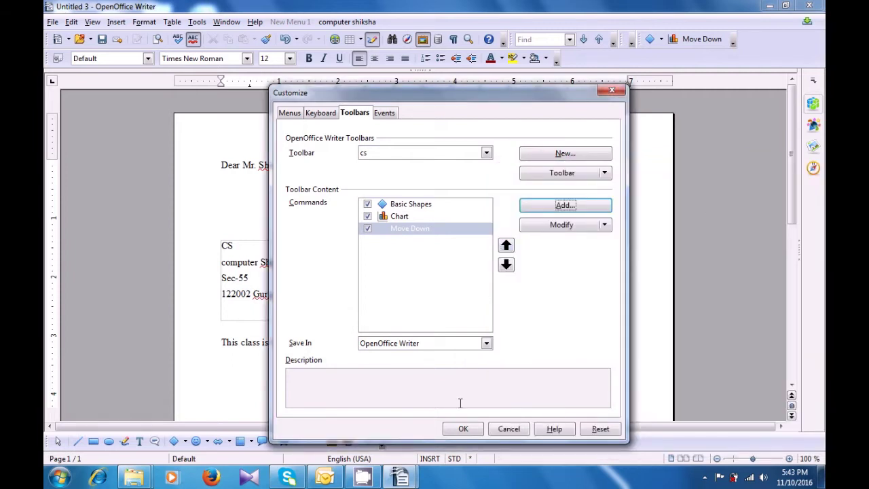
{"action": "left_click", "coordinate": [462, 430]}
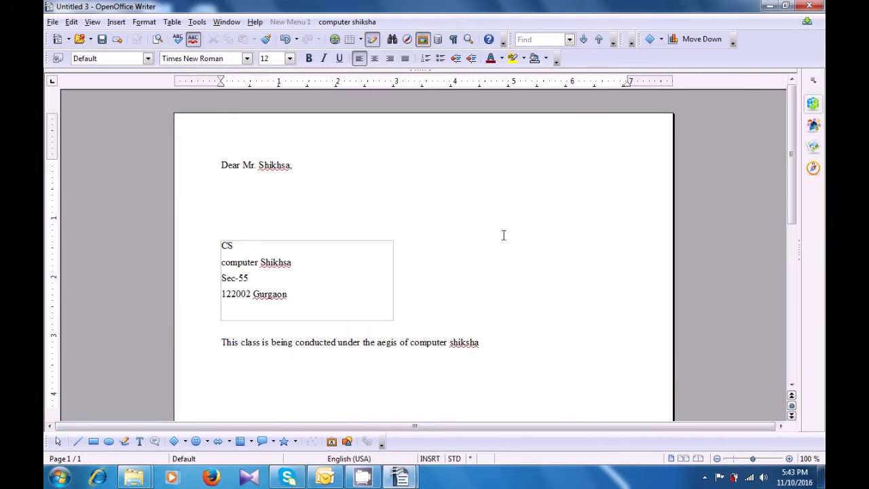
Drag the cs toolbar down to dock it beside the Formatting toolbar.
{"action": "left_click_drag", "start_coordinate": [640, 41], "coordinate": [581, 63]}
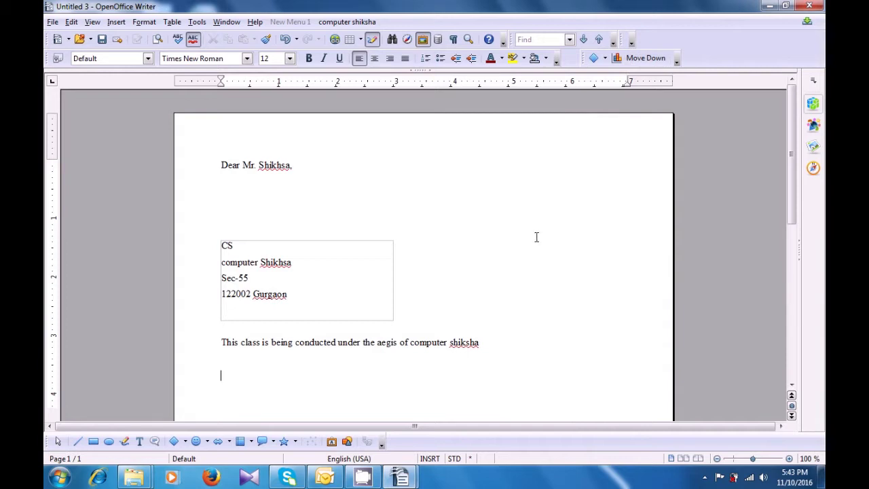
{"action": "left_click", "coordinate": [196, 23]}
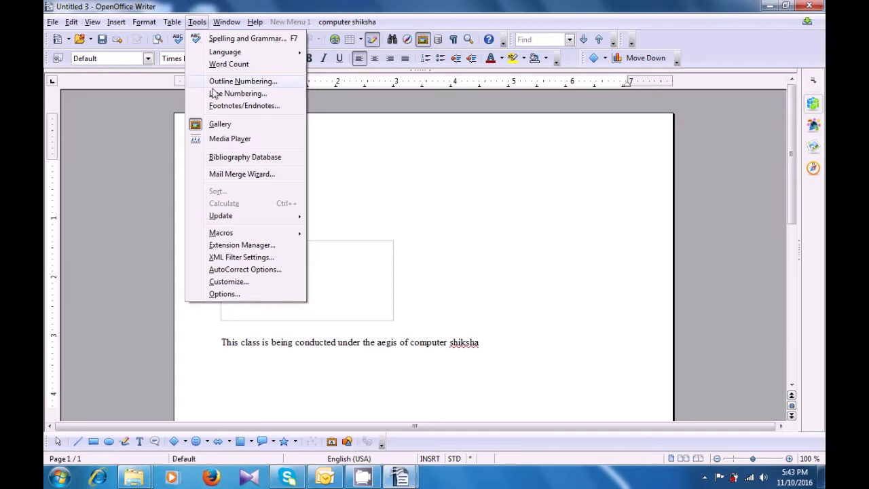
In Customize > Menus, select the computer shiksha menu and delete it.
{"action": "left_click", "coordinate": [214, 281]}
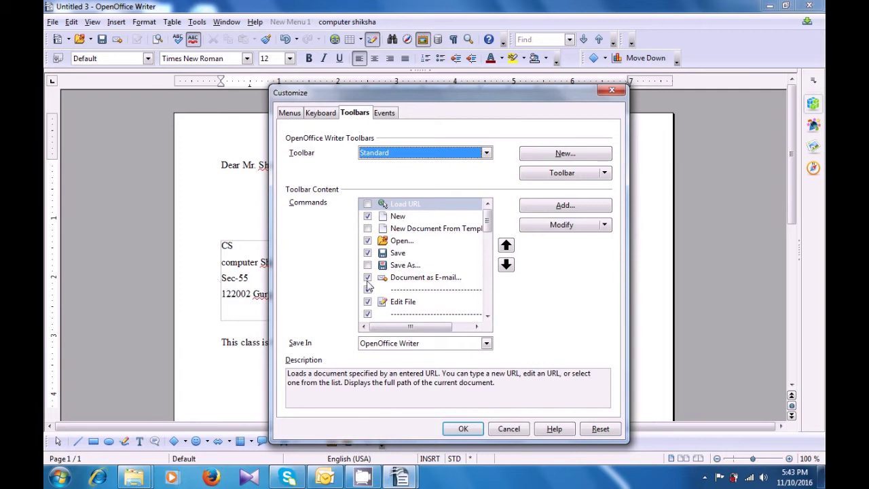
{"action": "left_click", "coordinate": [286, 114]}
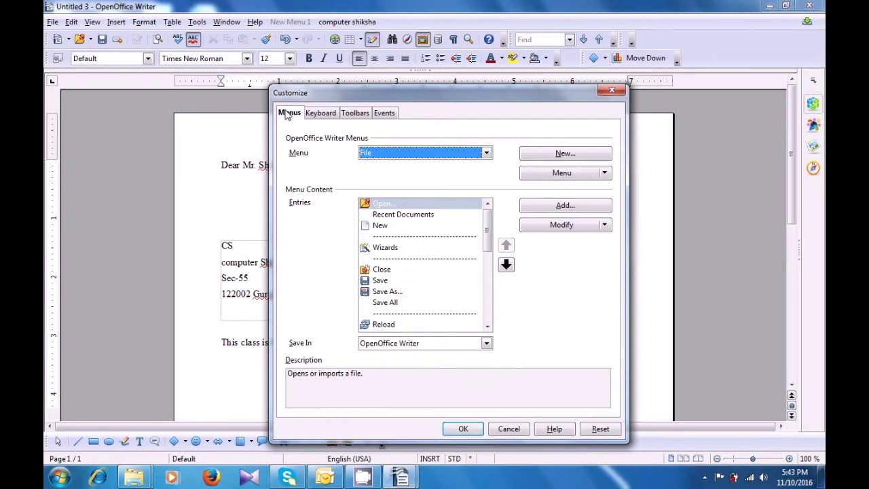
{"action": "left_click", "coordinate": [487, 154]}
{"action": "scroll", "coordinate": [455, 218], "scroll_direction": "down", "scroll_amount": 12}
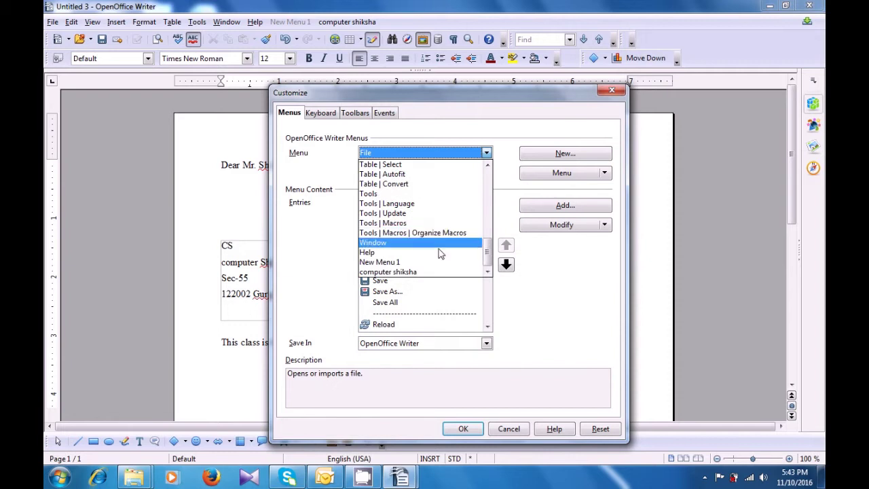
{"action": "left_click", "coordinate": [415, 272]}
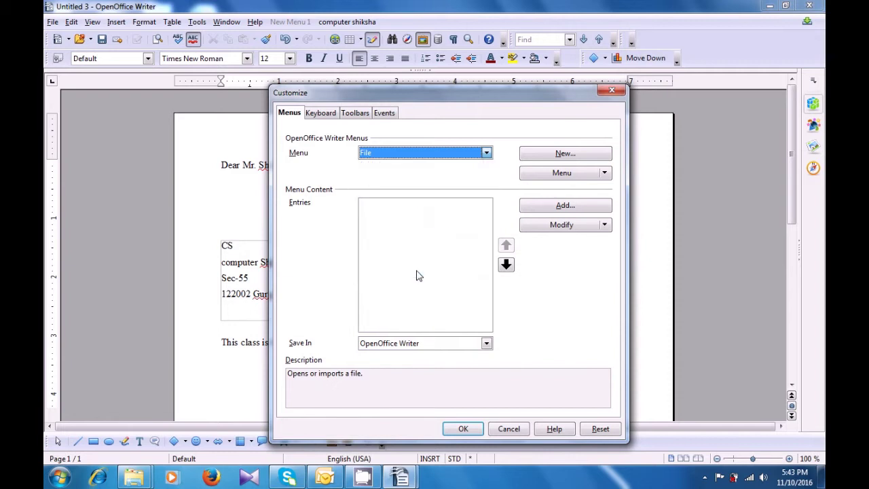
{"action": "left_click", "coordinate": [601, 174]}
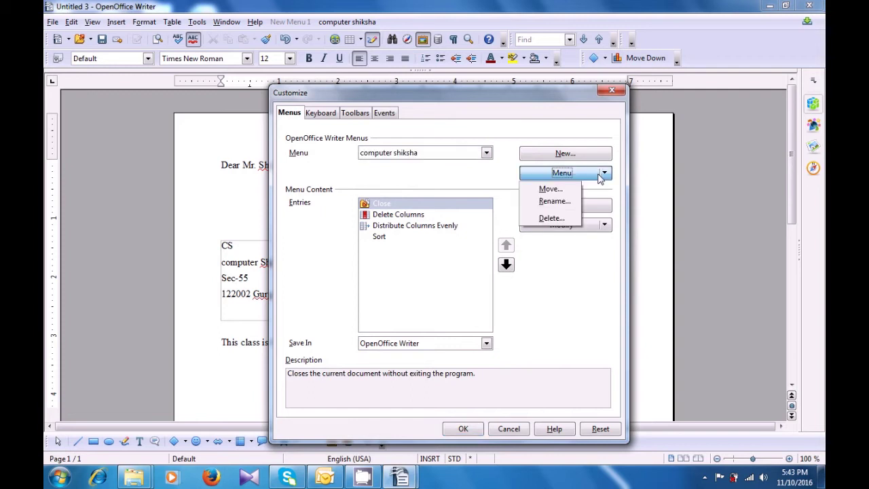
{"action": "left_click", "coordinate": [550, 218]}
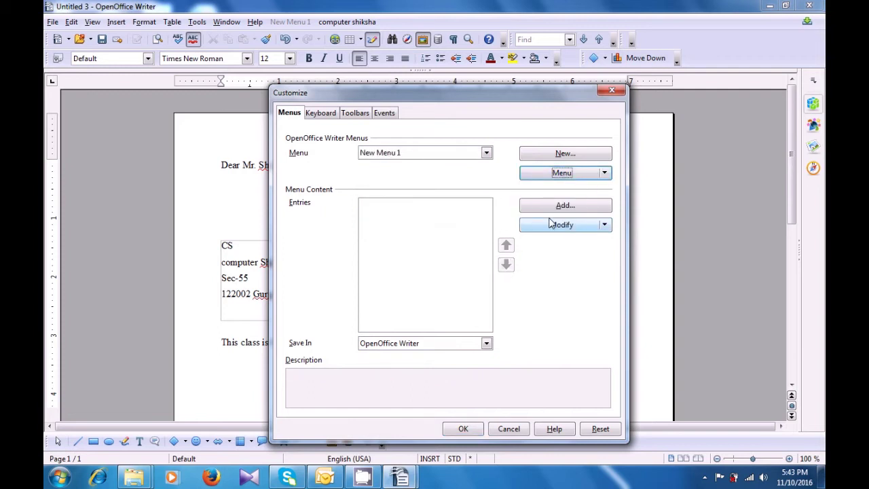
Select the cs toolbar on the Toolbars tab, delete it, and confirm with OK.
{"action": "left_click", "coordinate": [356, 115]}
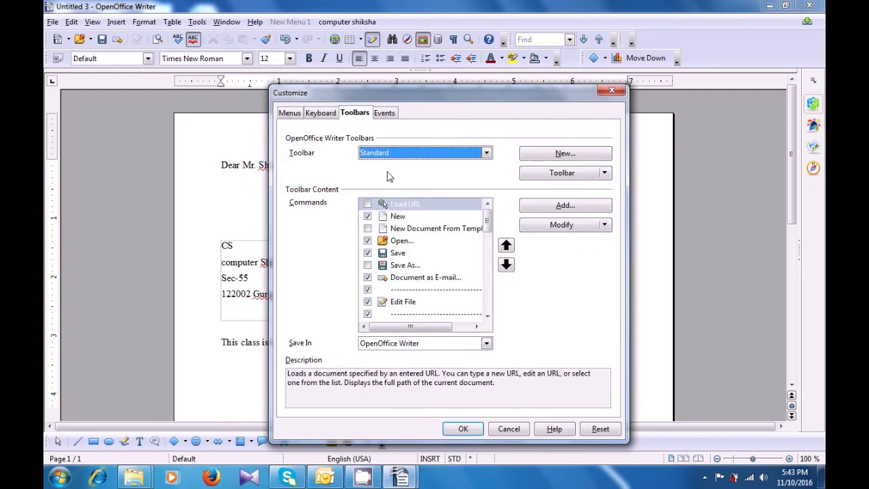
{"action": "left_click", "coordinate": [487, 154]}
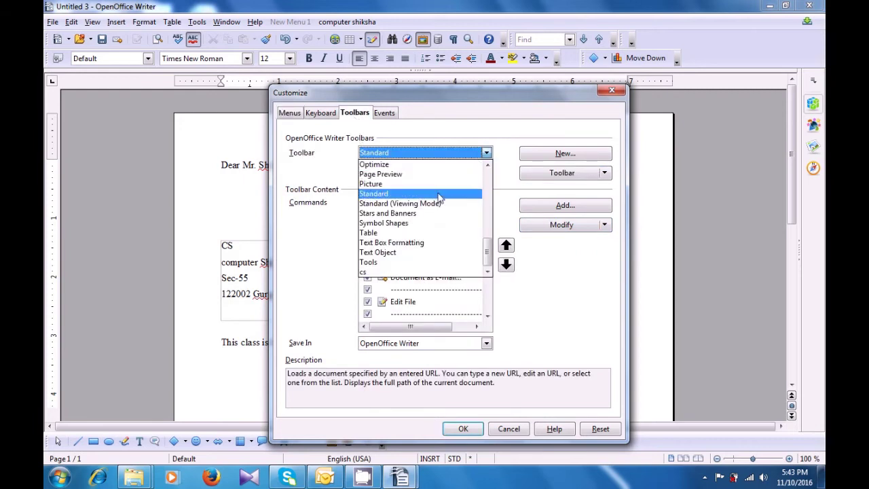
{"action": "left_click", "coordinate": [411, 271]}
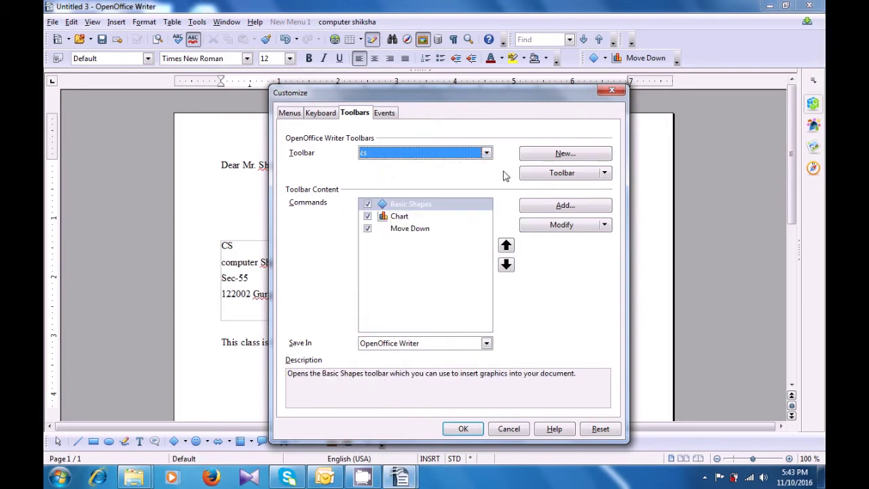
{"action": "left_click", "coordinate": [604, 174]}
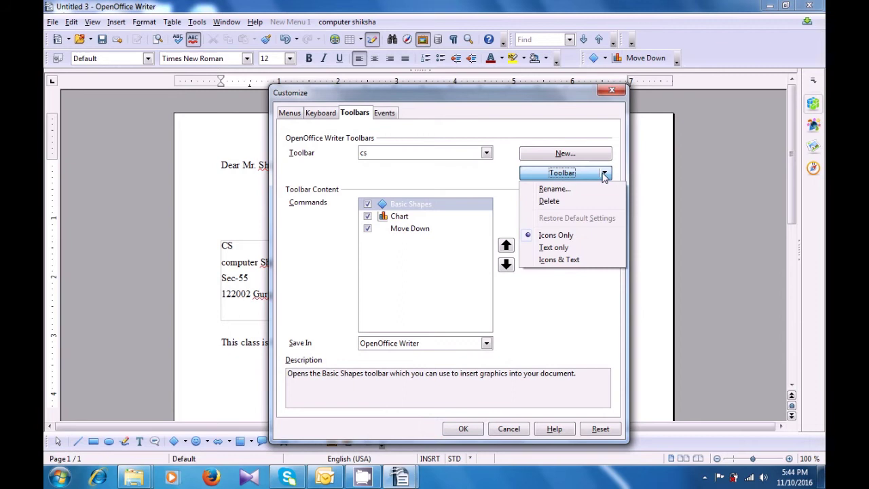
{"action": "left_click", "coordinate": [574, 202]}
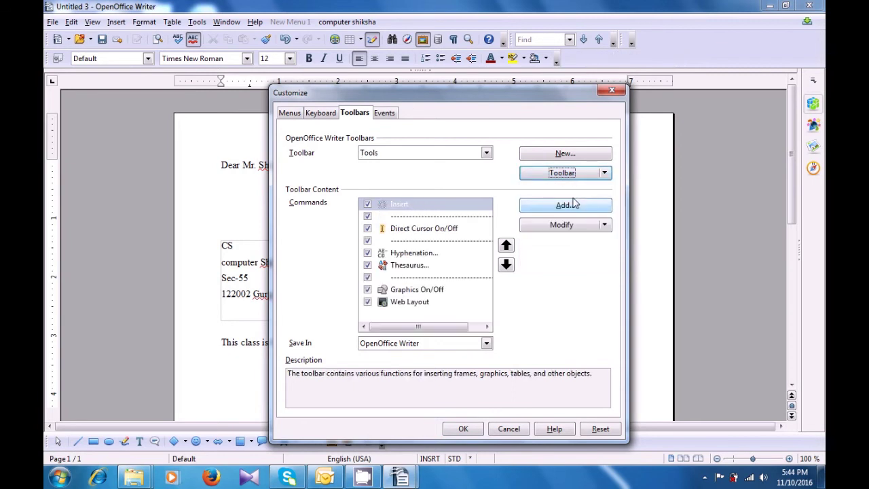
{"action": "left_click", "coordinate": [477, 433]}
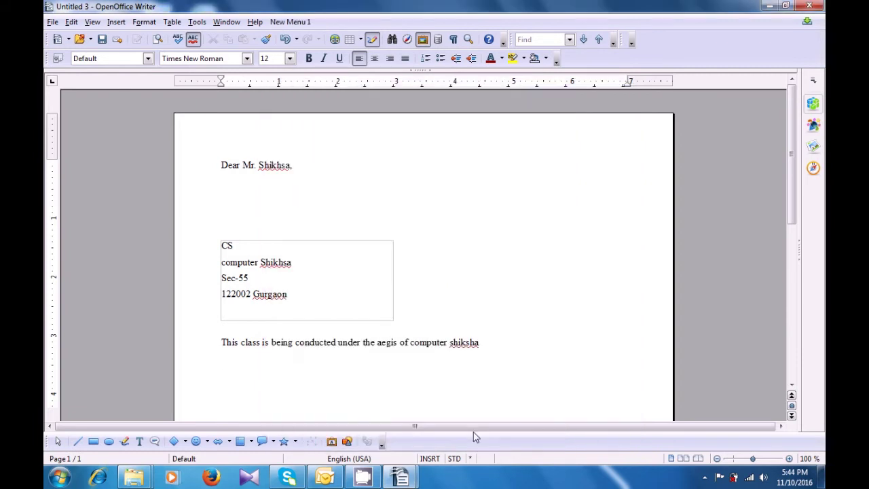